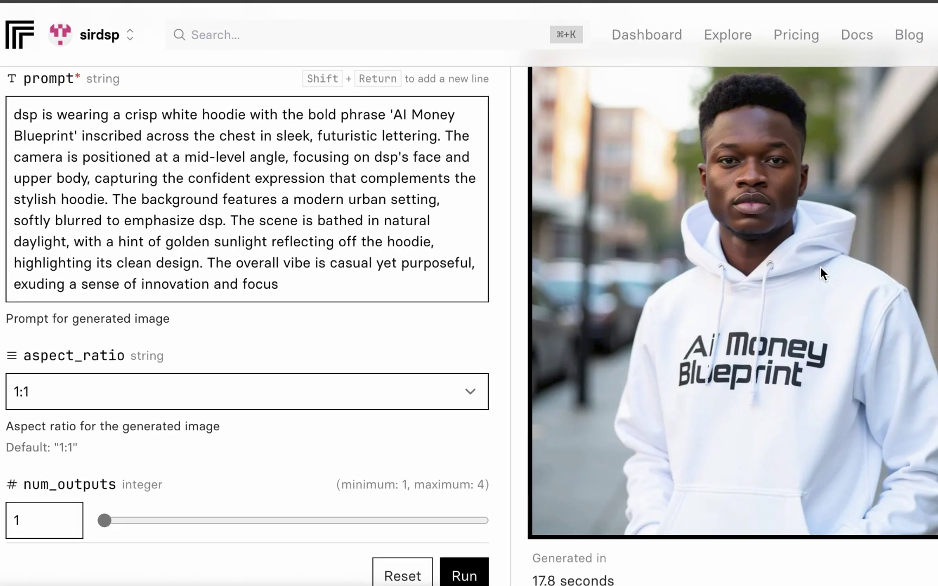
Generate a new image of the trained subject with the prompt 'superhero'.
{"action": "scroll", "coordinate": [819, 268], "scroll_direction": "down", "scroll_amount": 3}
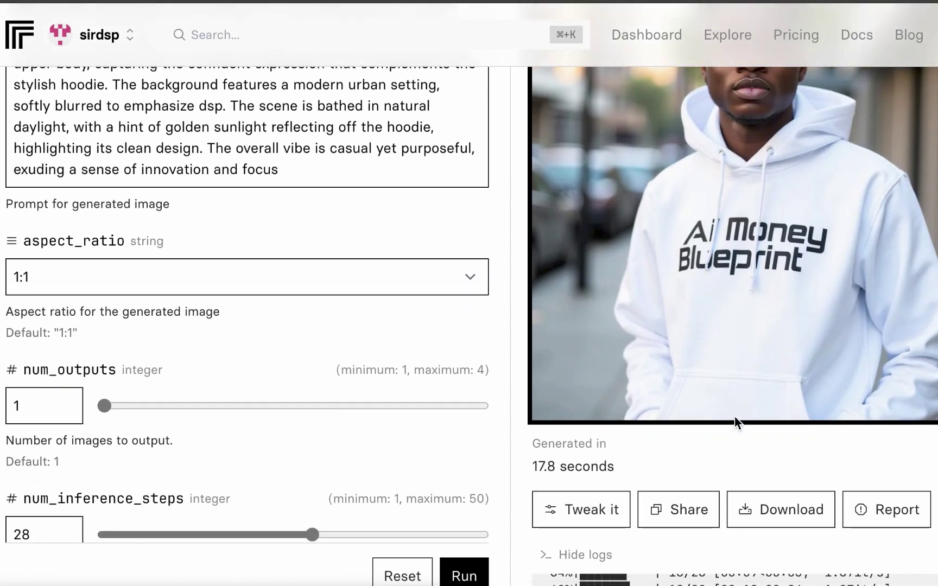
{"action": "scroll", "coordinate": [261, 178], "scroll_direction": "up", "scroll_amount": 5}
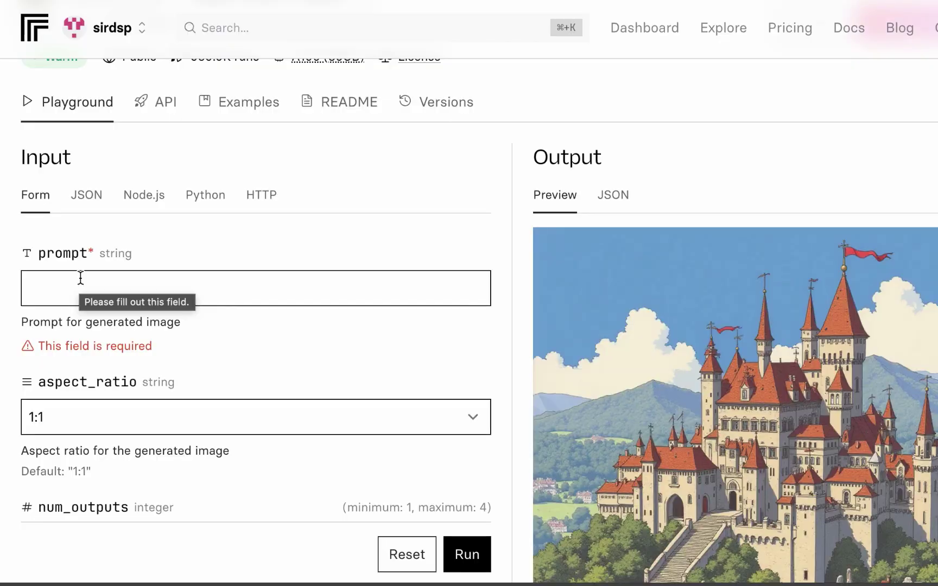
{"action": "type", "text": "superhero"}
{"action": "left_click", "coordinate": [471, 554]}
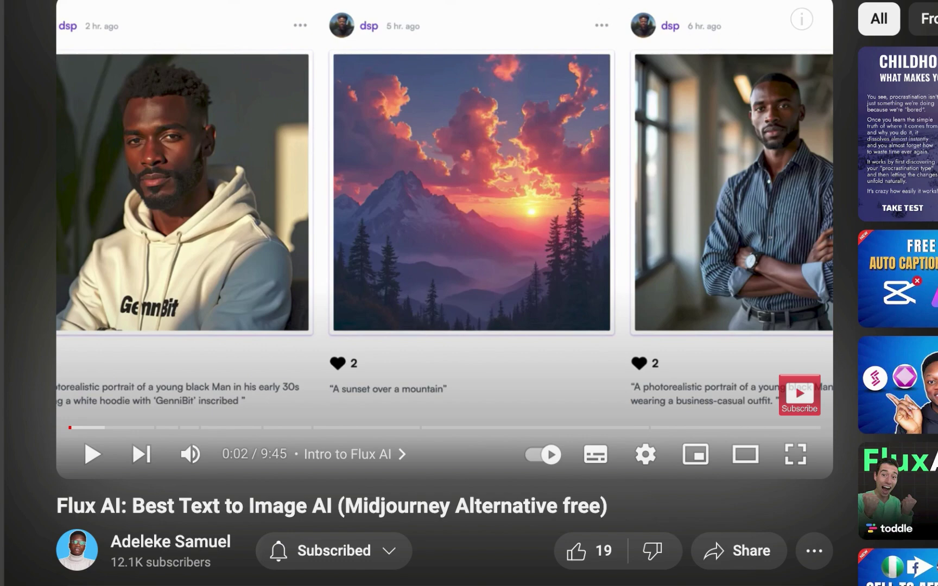
Load the Replicate invite URL in a new Edge tab to claim the $10.00 credit.
{"action": "key", "text": "Escape"}
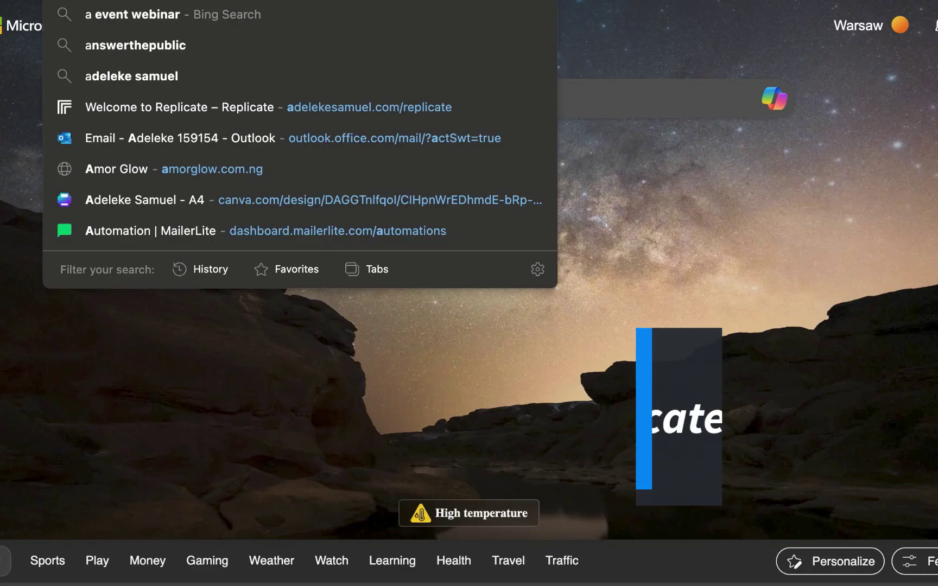
{"action": "type", "text": "adelekesamuel.com/flux"}
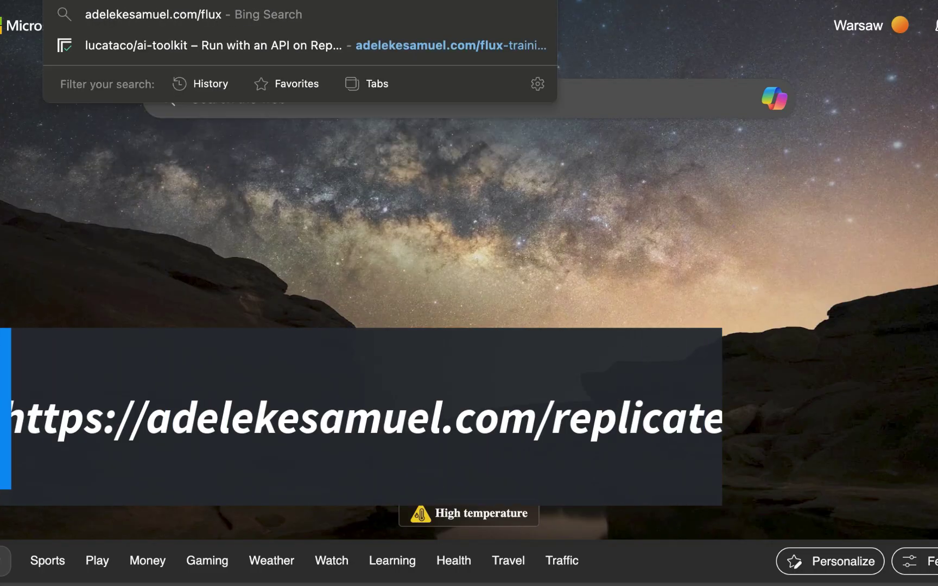
{"action": "key", "text": "Return"}
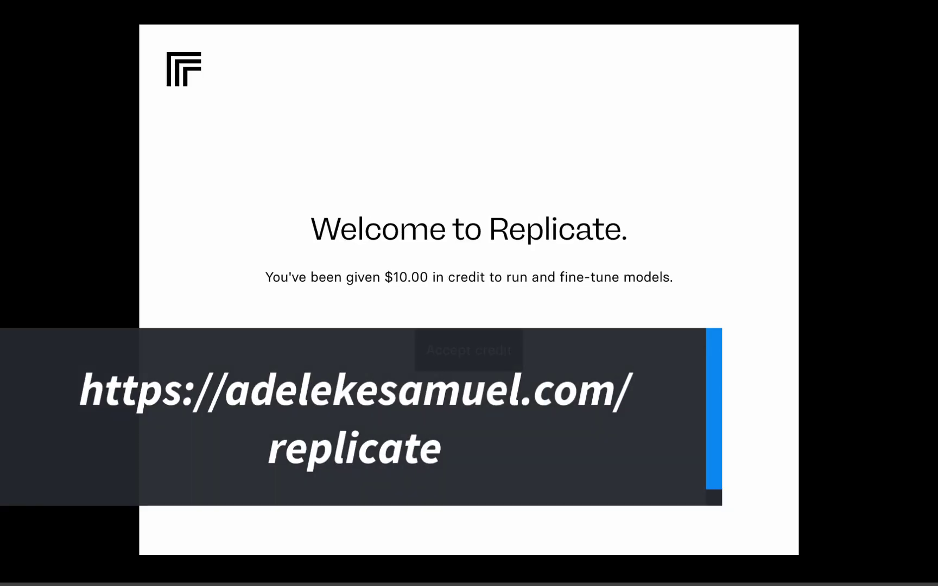
{"action": "mouse_move", "coordinate": [369, 3]}
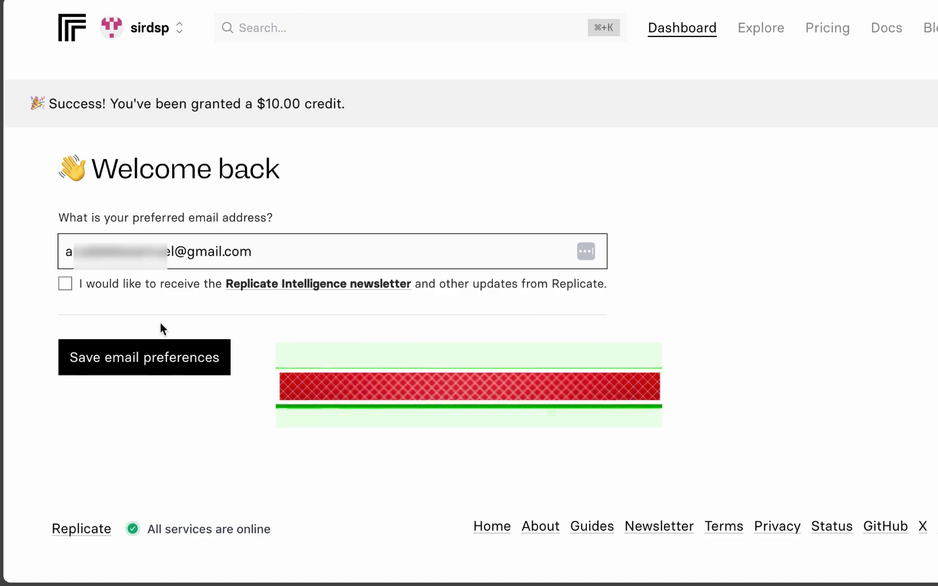
Save the email preferences and skip the onboarding survey.
{"action": "left_click", "coordinate": [206, 356]}
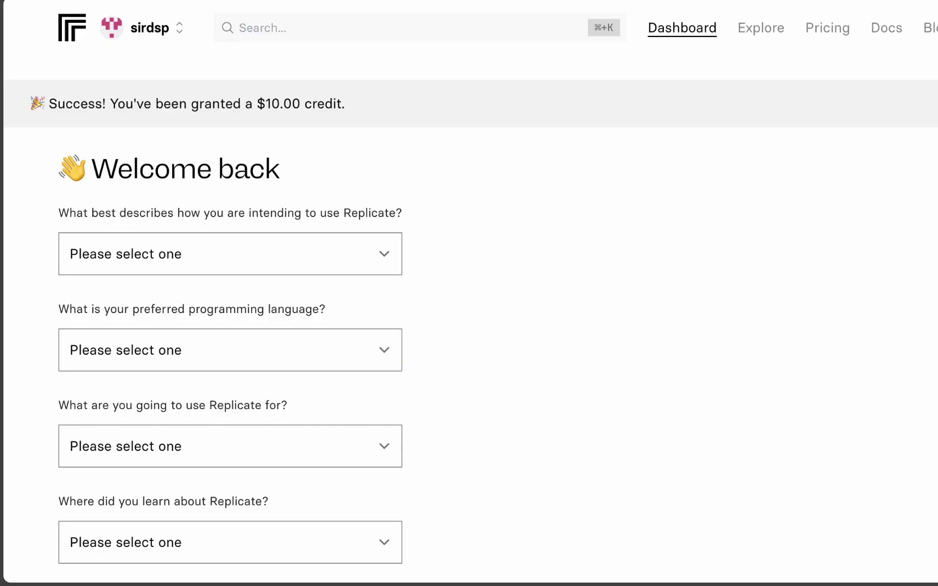
{"action": "scroll", "coordinate": [520, 252], "scroll_direction": "down", "scroll_amount": 5}
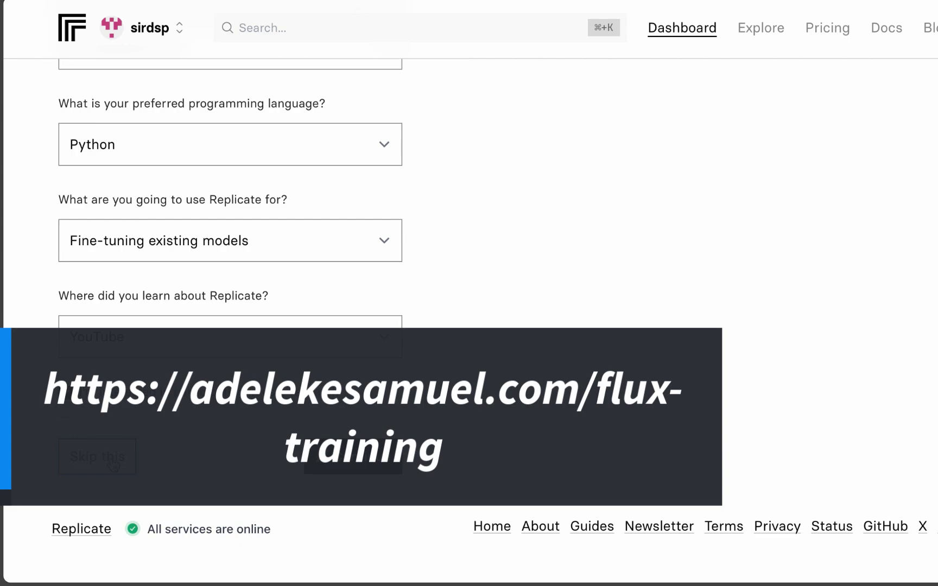
{"action": "left_click", "coordinate": [114, 464]}
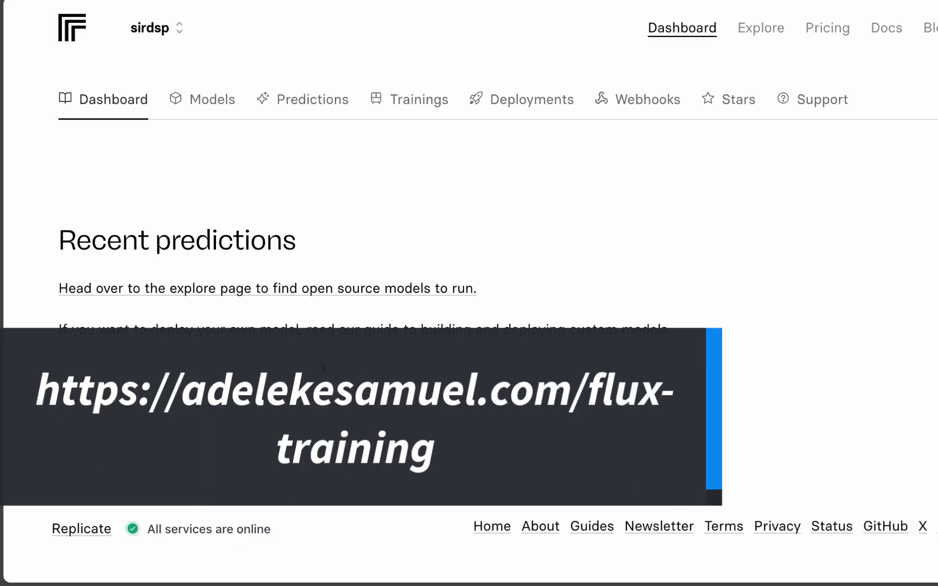
Look over the Dashboard's welcome steps and recently viewed lucataco/ai-toolkit model.
{"action": "scroll", "coordinate": [533, 234], "scroll_direction": "down", "scroll_amount": 6}
{"action": "scroll", "coordinate": [532, 234], "scroll_direction": "down", "scroll_amount": 2}
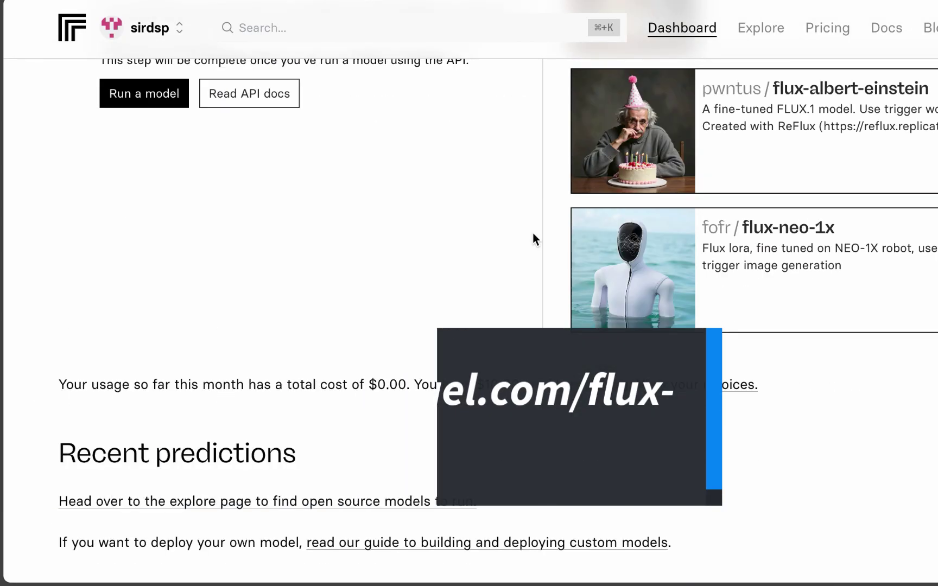
{"action": "scroll", "coordinate": [533, 234], "scroll_direction": "down", "scroll_amount": 3}
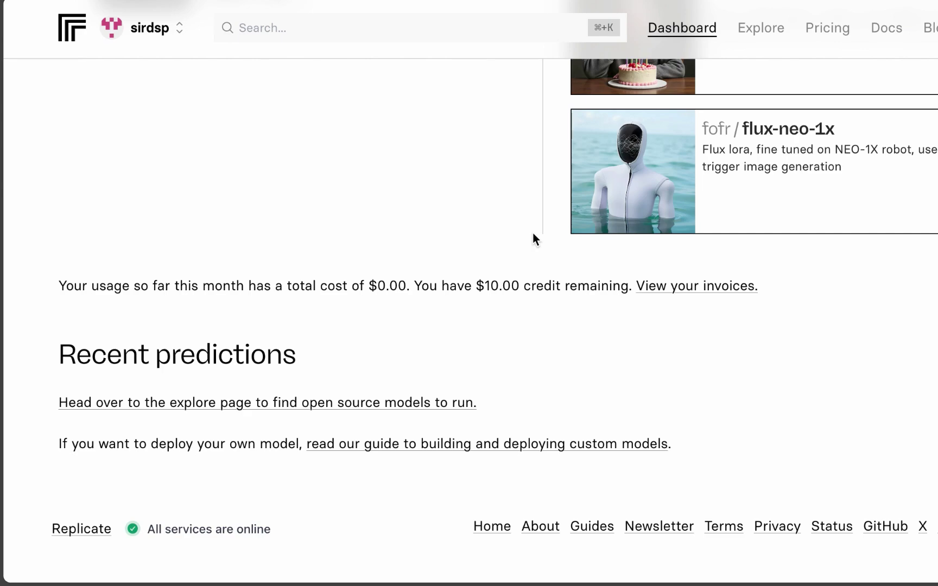
{"action": "scroll", "coordinate": [184, 274], "scroll_direction": "up", "scroll_amount": 10}
{"action": "right_click", "coordinate": [472, 1]}
{"action": "key", "text": "Escape"}
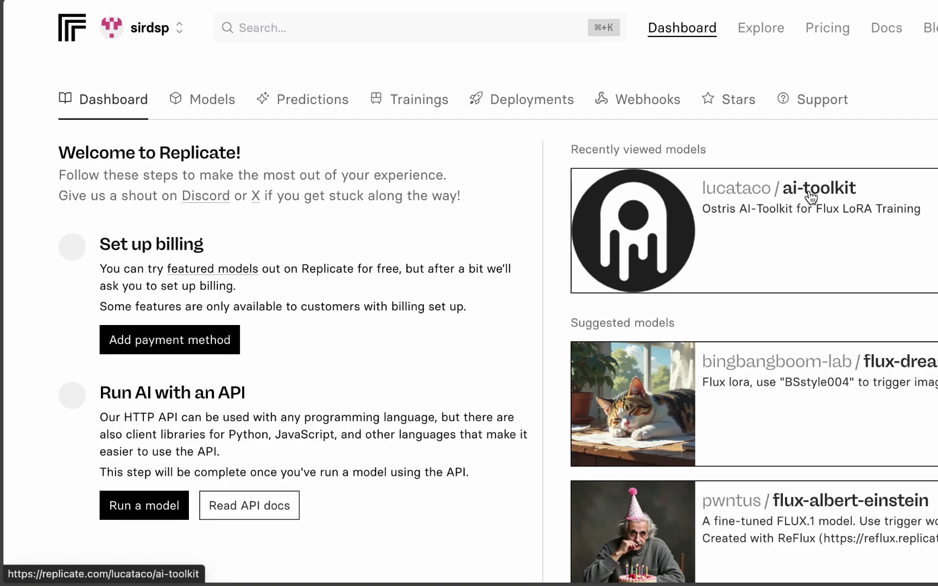
Open the lucataco/ai-toolkit model, reload its page, and bring up its Train form.
{"action": "left_click", "coordinate": [810, 196]}
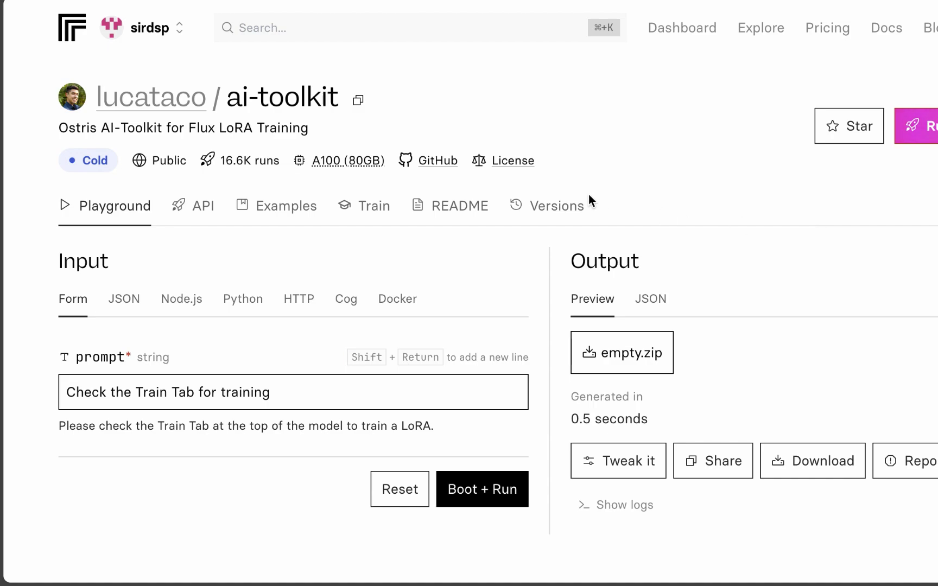
{"action": "scroll", "coordinate": [160, 267], "scroll_direction": "down", "scroll_amount": 1}
{"action": "scroll", "coordinate": [160, 267], "scroll_direction": "up", "scroll_amount": 1}
{"action": "key", "text": "super+t"}
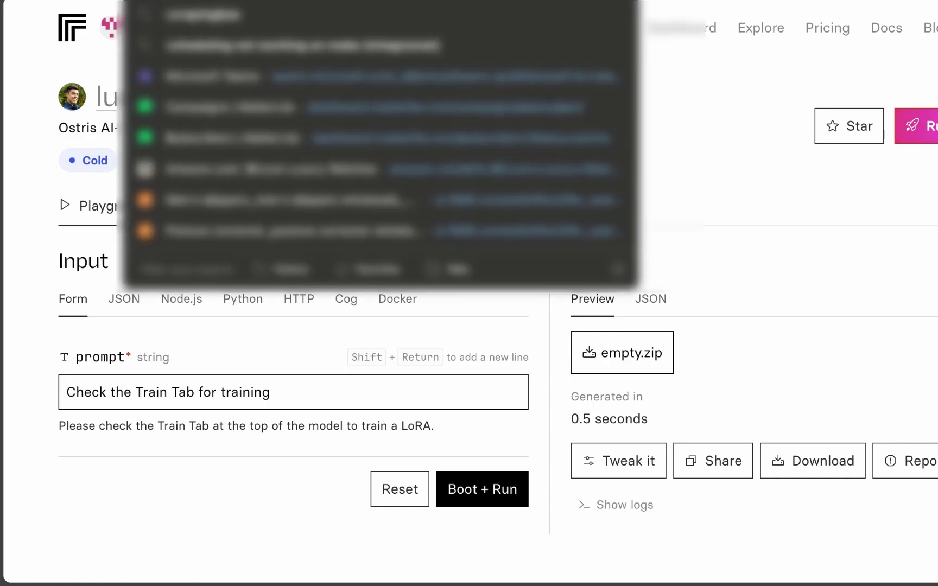
{"action": "key", "text": "Escape"}
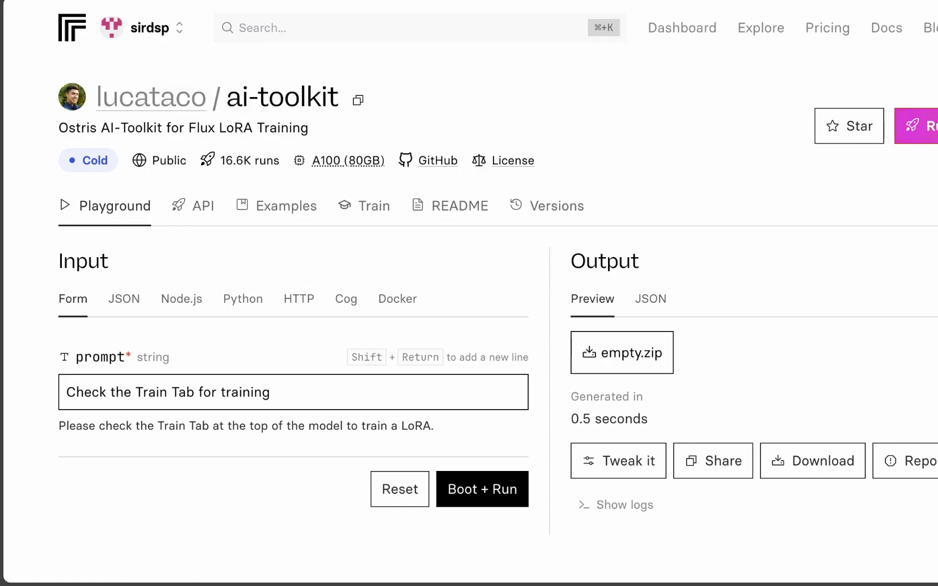
{"action": "key", "text": "super+r"}
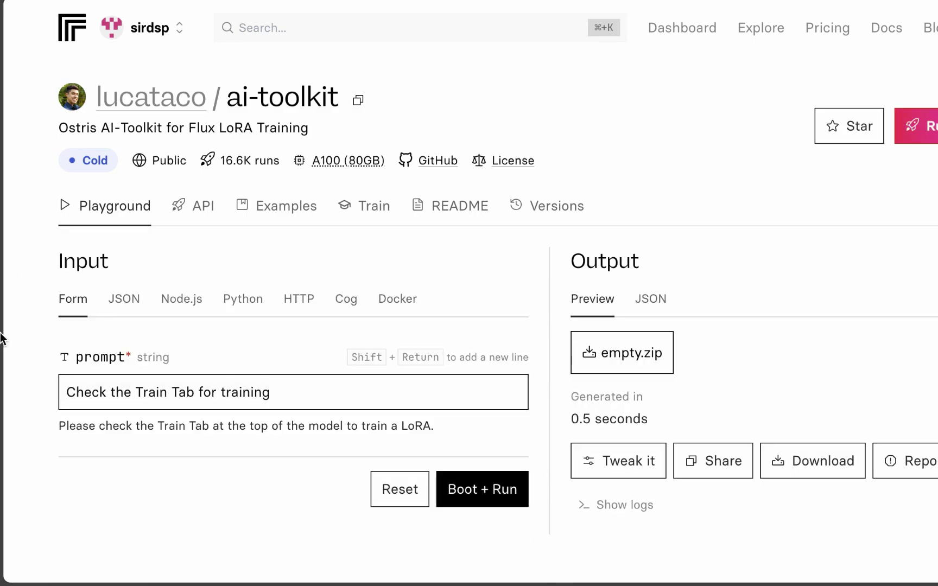
{"action": "left_click", "coordinate": [369, 219]}
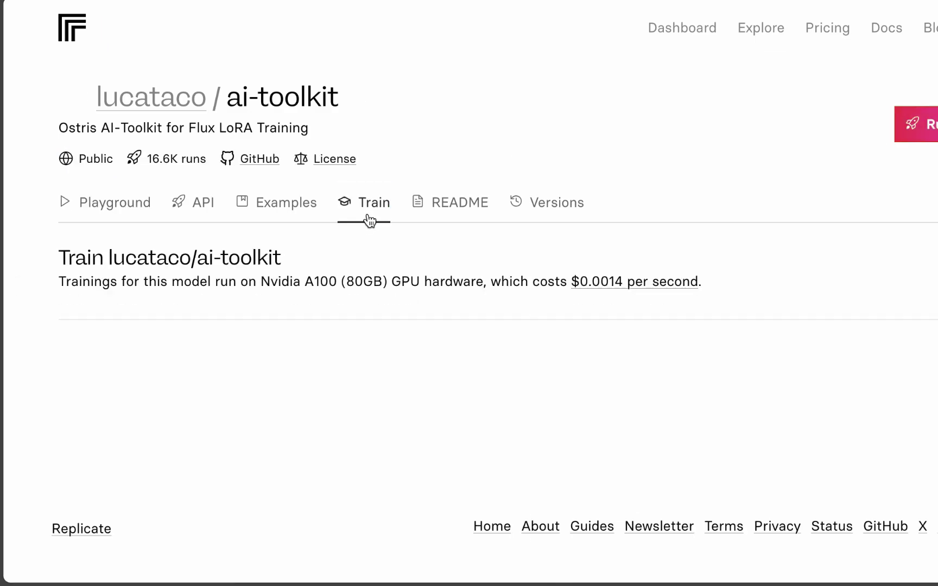
{"action": "scroll", "coordinate": [303, 285], "scroll_direction": "down", "scroll_amount": 10}
{"action": "scroll", "coordinate": [304, 286], "scroll_direction": "up", "scroll_amount": 15}
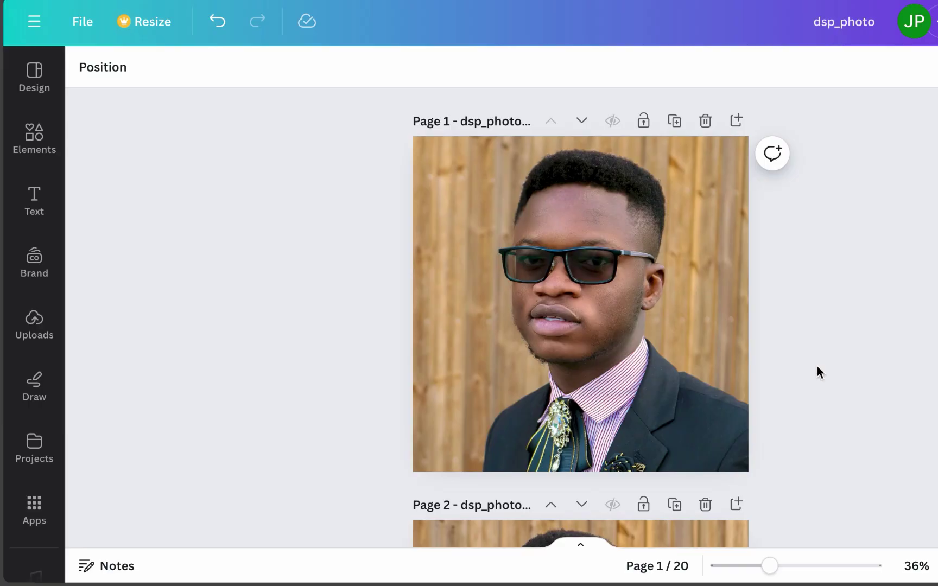
Browse the 20 portrait pages of the dsp_photo design, stopping at Page 3.
{"action": "scroll", "coordinate": [816, 365], "scroll_direction": "down", "scroll_amount": 5}
{"action": "scroll", "coordinate": [816, 367], "scroll_direction": "down", "scroll_amount": 15}
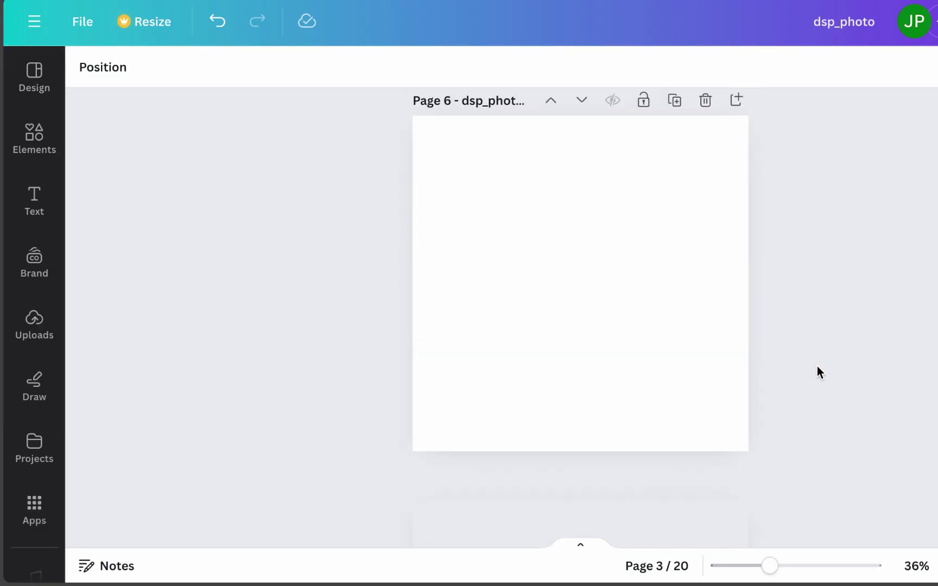
{"action": "scroll", "coordinate": [816, 366], "scroll_direction": "down", "scroll_amount": 10}
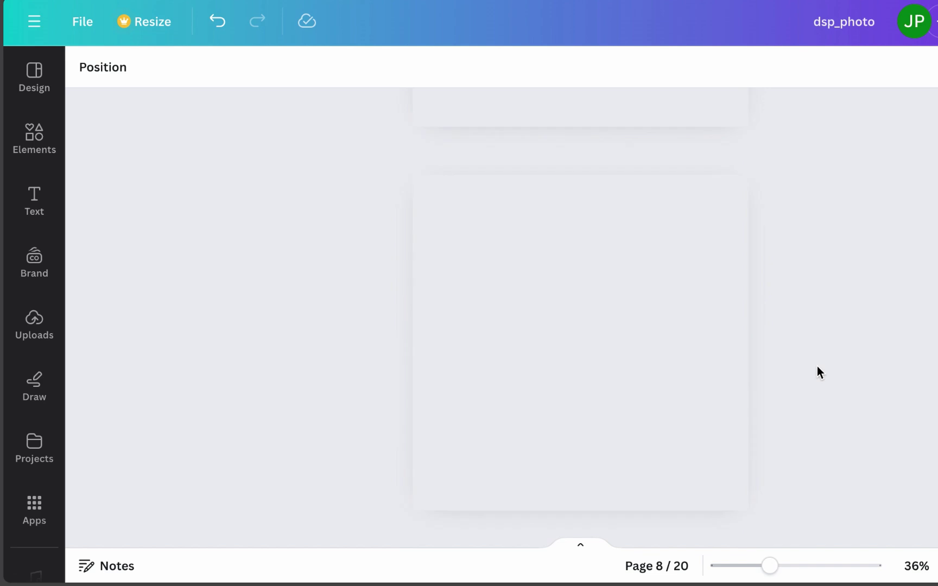
{"action": "scroll", "coordinate": [817, 366], "scroll_direction": "down", "scroll_amount": 8}
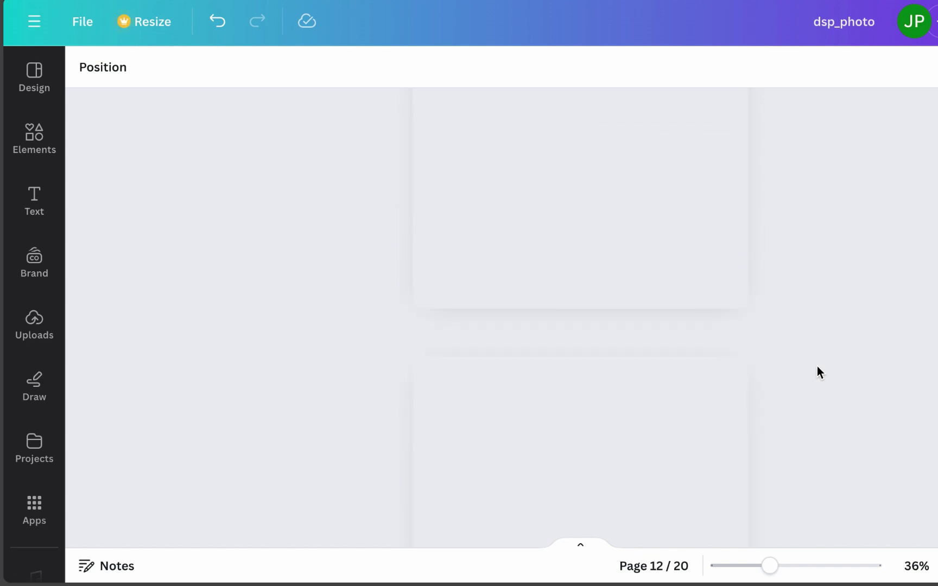
{"action": "scroll", "coordinate": [817, 366], "scroll_direction": "down", "scroll_amount": 10}
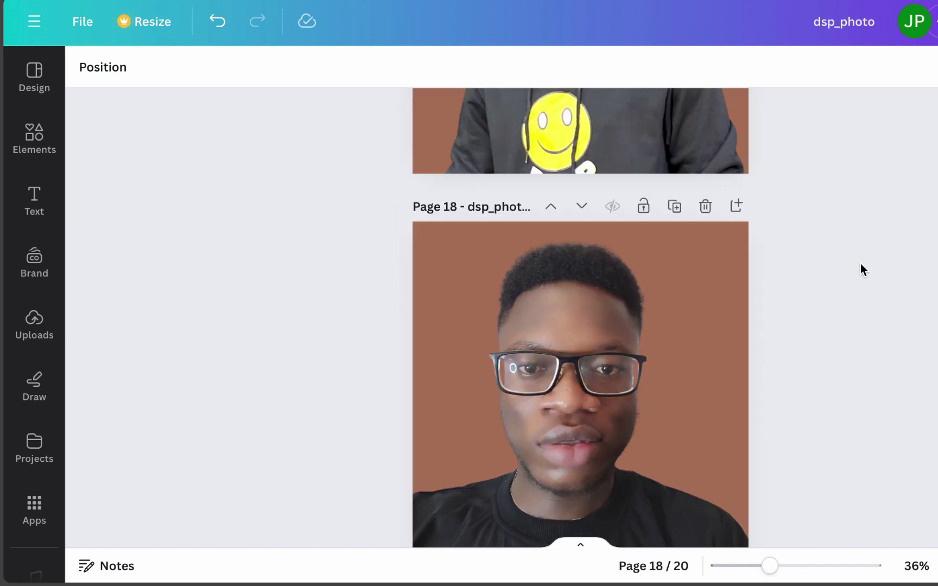
{"action": "scroll", "coordinate": [859, 264], "scroll_direction": "up", "scroll_amount": 10}
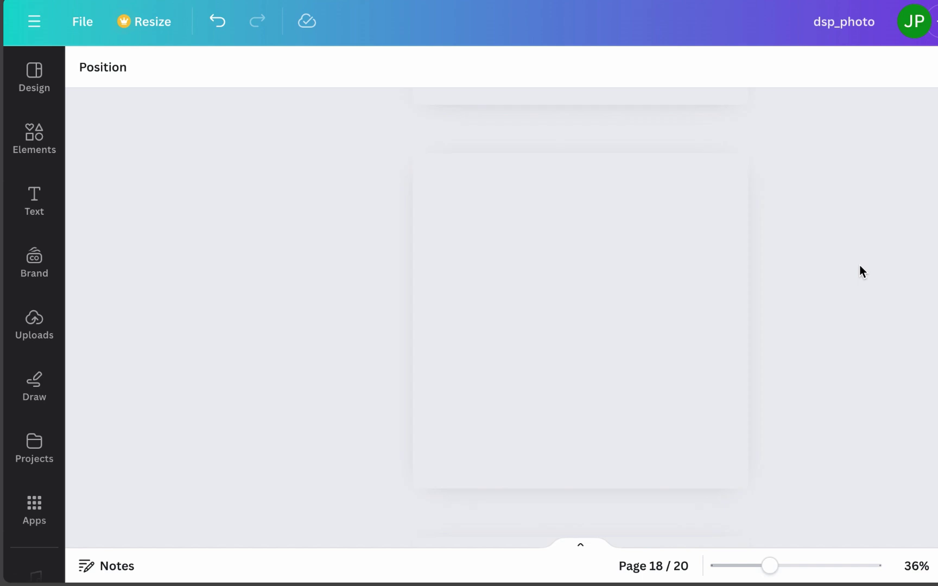
{"action": "scroll", "coordinate": [858, 269], "scroll_direction": "up", "scroll_amount": 20}
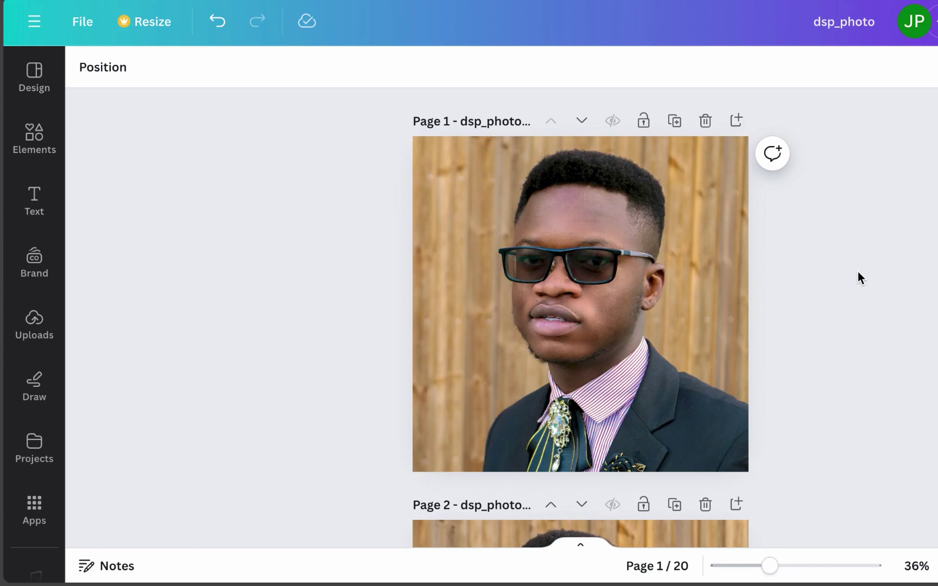
{"action": "scroll", "coordinate": [858, 273], "scroll_direction": "down", "scroll_amount": 5}
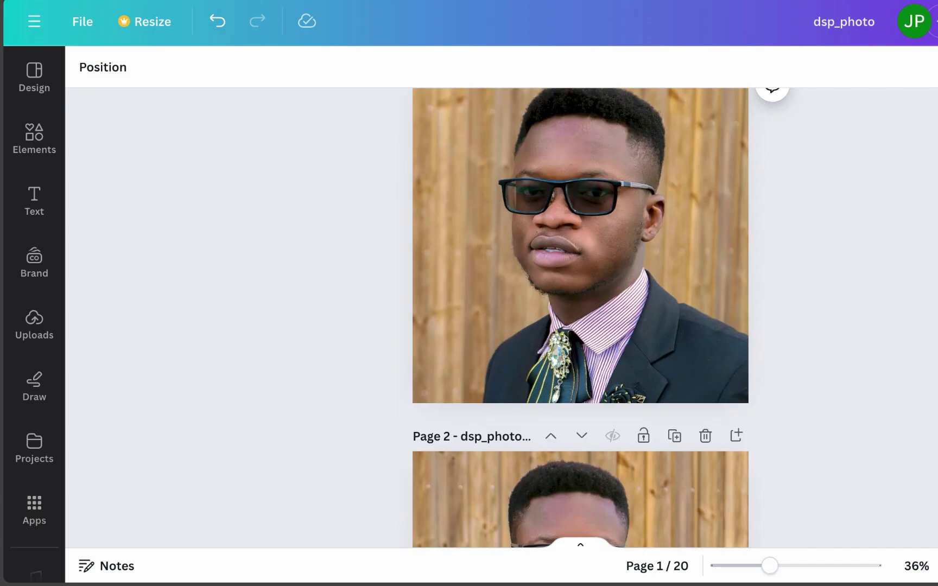
{"action": "scroll", "coordinate": [580, 318], "scroll_direction": "up", "scroll_amount": 4}
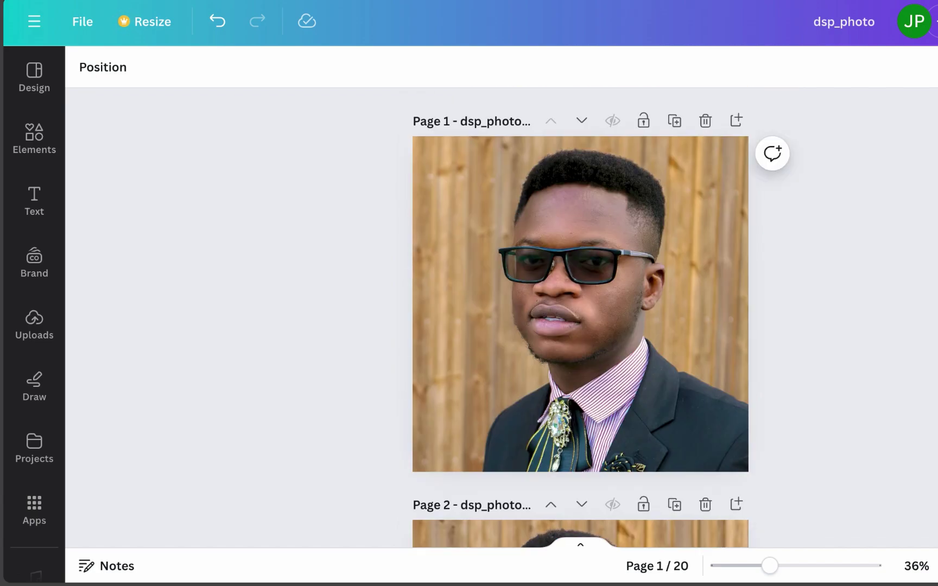
{"action": "scroll", "coordinate": [580, 318], "scroll_direction": "down", "scroll_amount": 7}
{"action": "scroll", "coordinate": [580, 317], "scroll_direction": "down", "scroll_amount": 4}
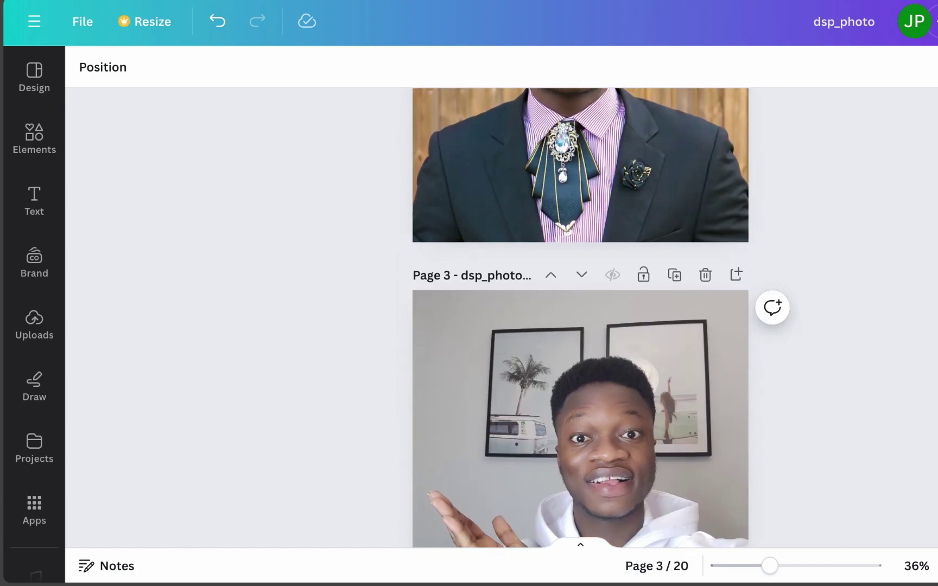
{"action": "scroll", "coordinate": [678, 277], "scroll_direction": "down", "scroll_amount": 1}
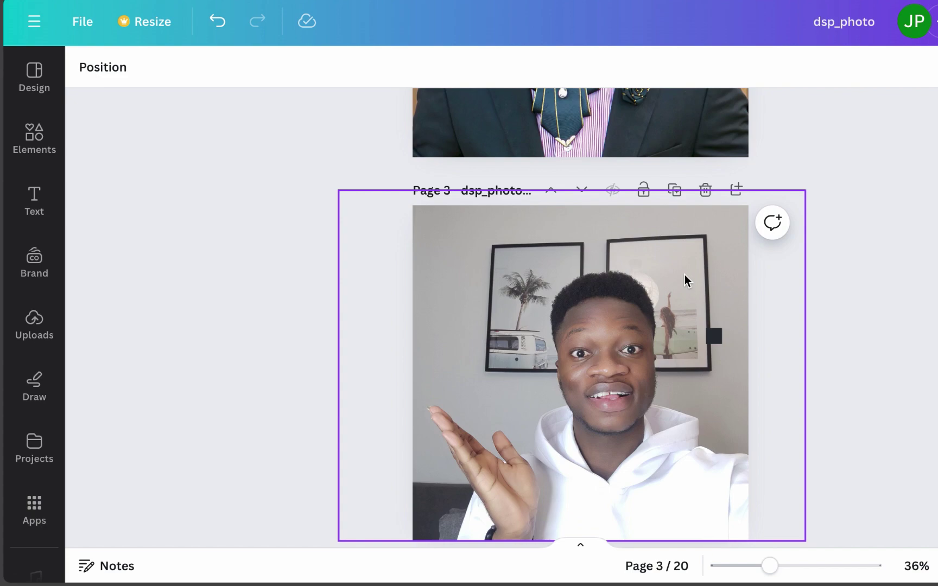
Remove the background from page 3's photo and move the portrait lower.
{"action": "scroll", "coordinate": [684, 275], "scroll_direction": "down", "scroll_amount": 2}
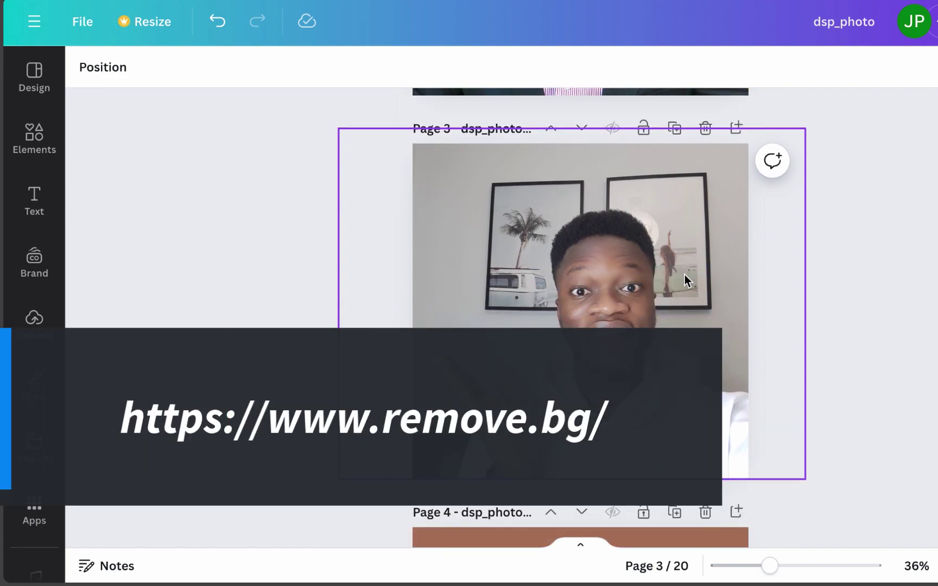
{"action": "left_click", "coordinate": [481, 185]}
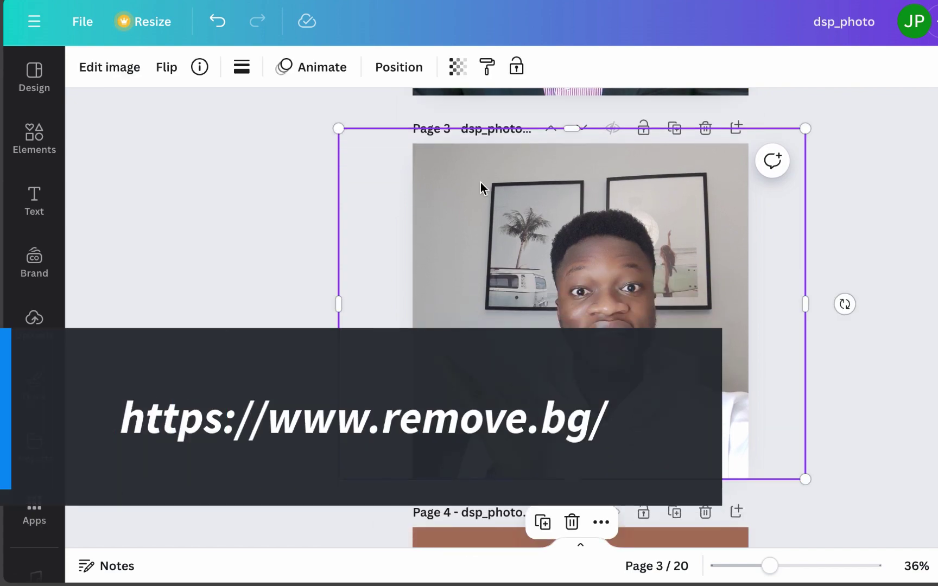
{"action": "left_click", "coordinate": [131, 69]}
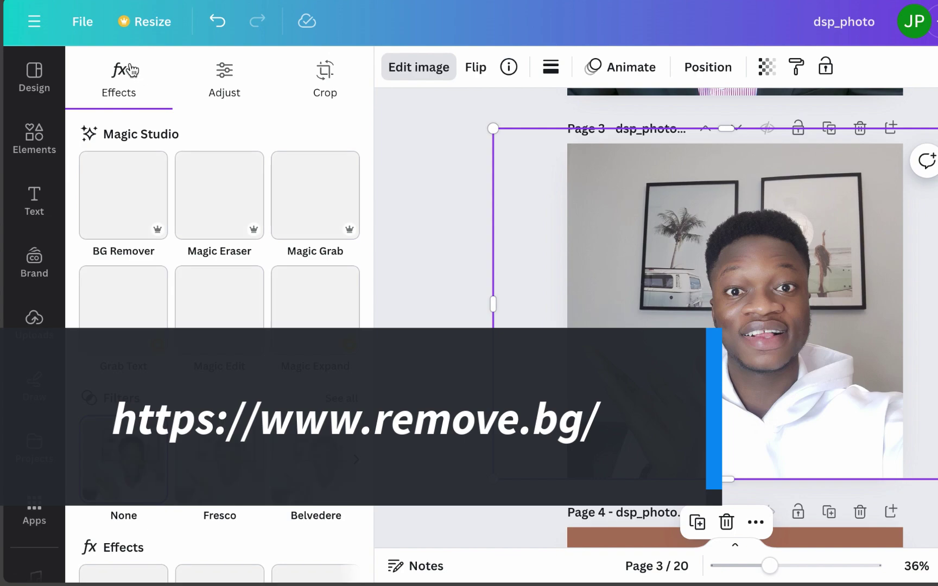
{"action": "left_click", "coordinate": [126, 219]}
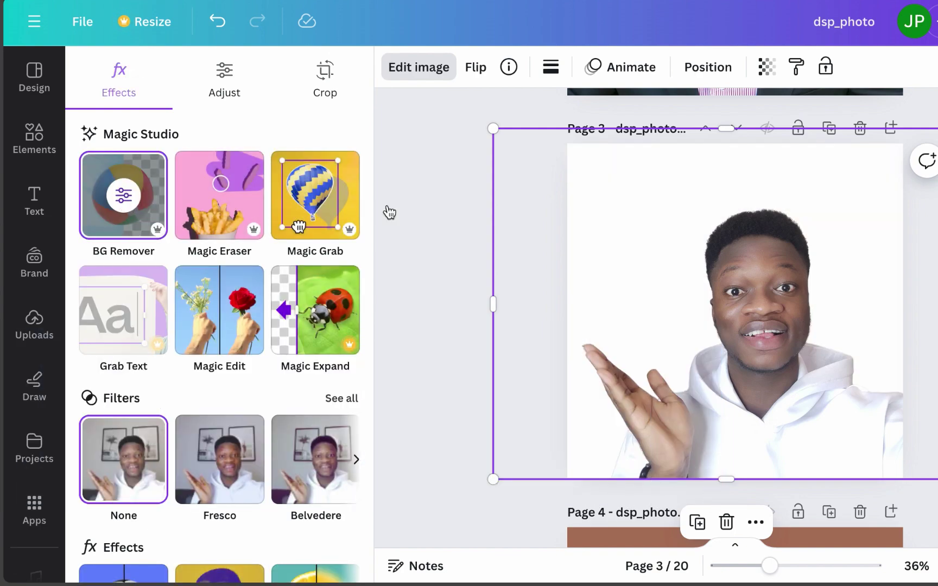
{"action": "left_click_drag", "start_coordinate": [709, 252], "coordinate": [705, 304]}
Give page 3 the brown document colour as its background.
{"action": "key", "text": "Delete"}
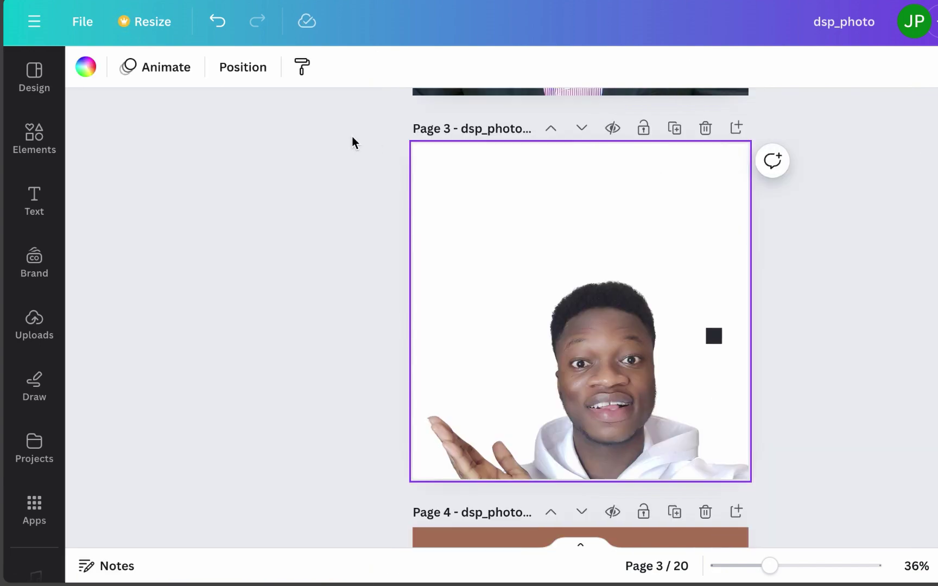
{"action": "left_click", "coordinate": [87, 66]}
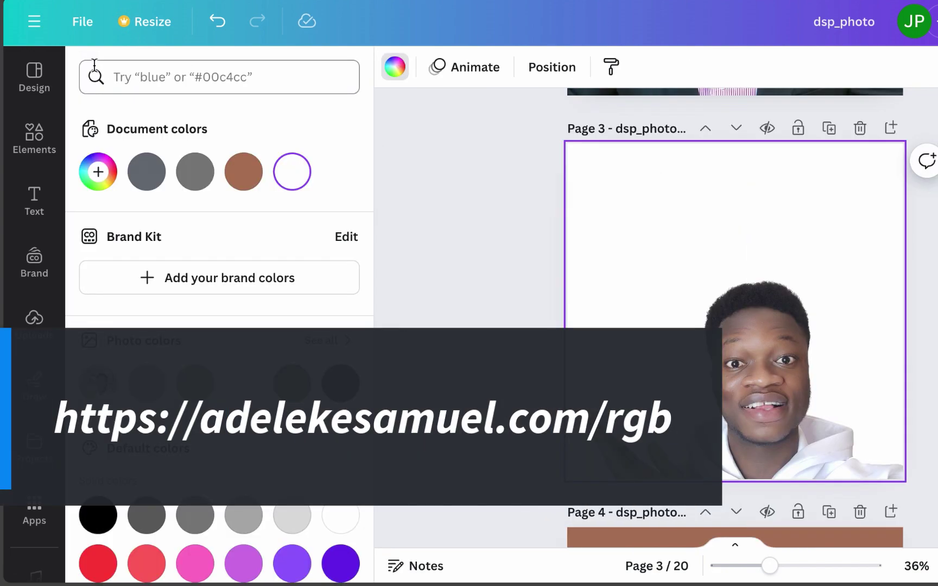
{"action": "left_click", "coordinate": [243, 171]}
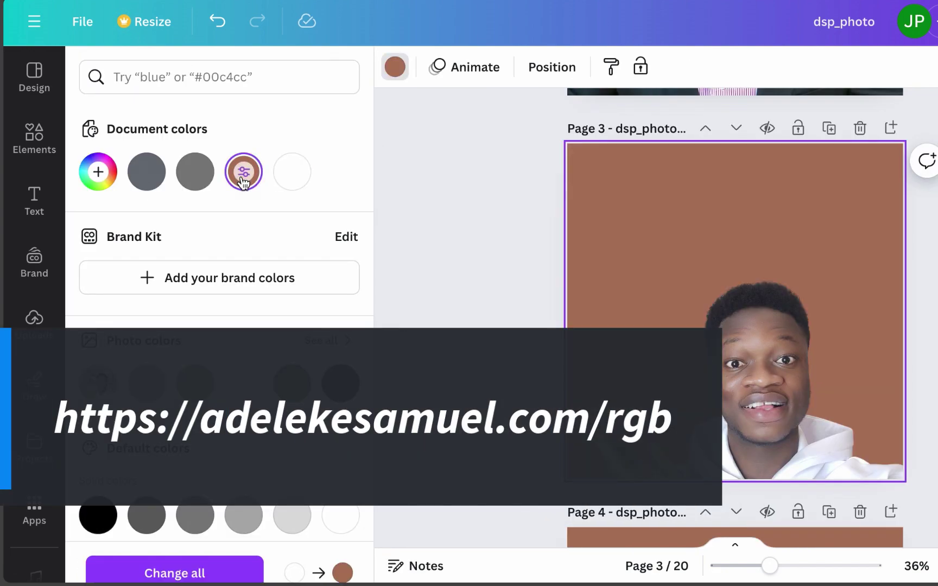
{"action": "left_click", "coordinate": [778, 362]}
{"action": "key", "text": "Escape"}
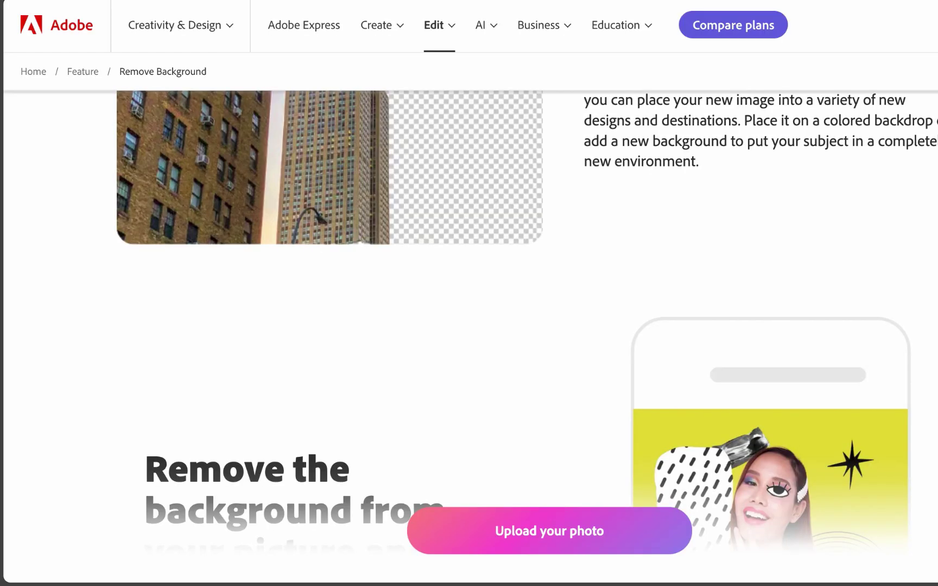
Check the remove.bg and Adobe Express background-removal pages, accepting remove.bg's cookies.
{"action": "scroll", "coordinate": [723, 183], "scroll_direction": "up", "scroll_amount": 15}
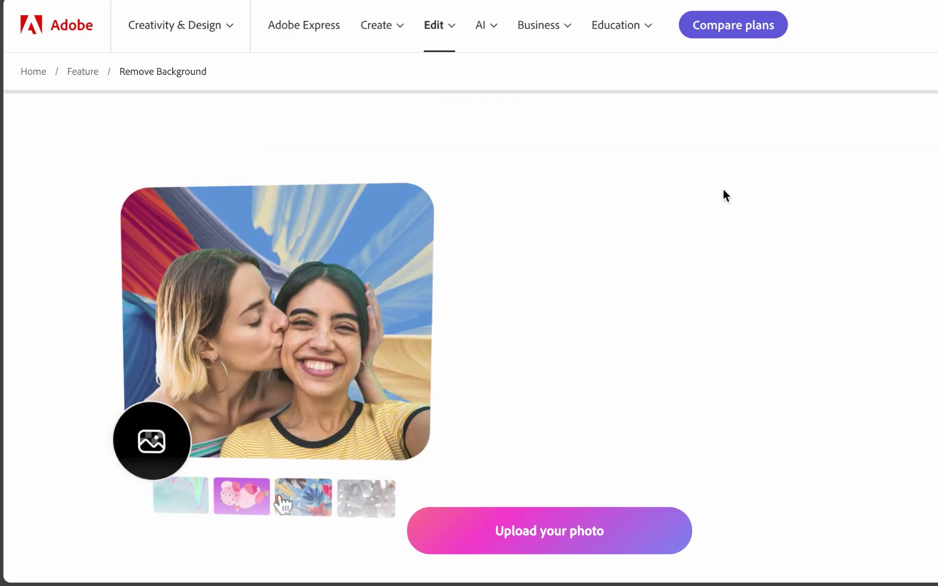
{"action": "key", "text": "ctrl+super"}
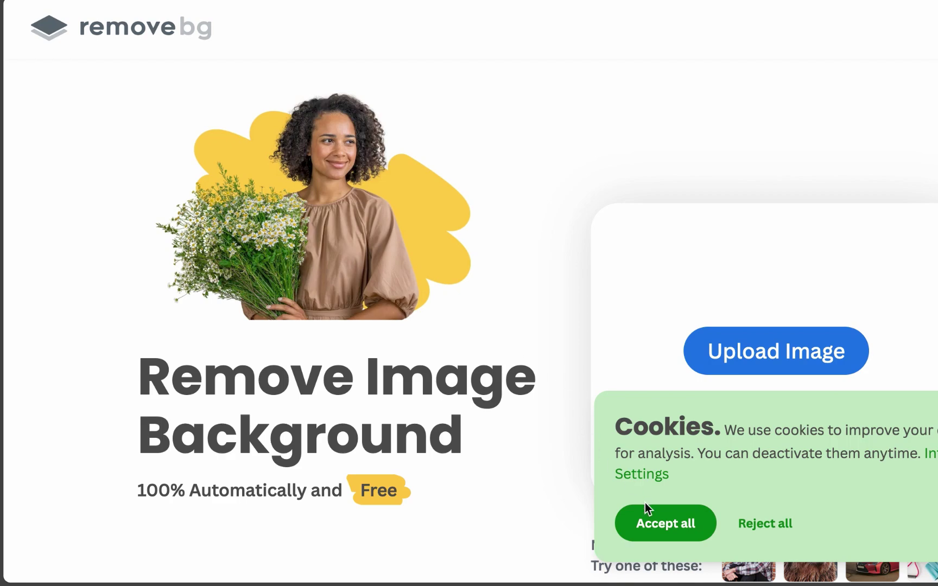
{"action": "left_click", "coordinate": [647, 521]}
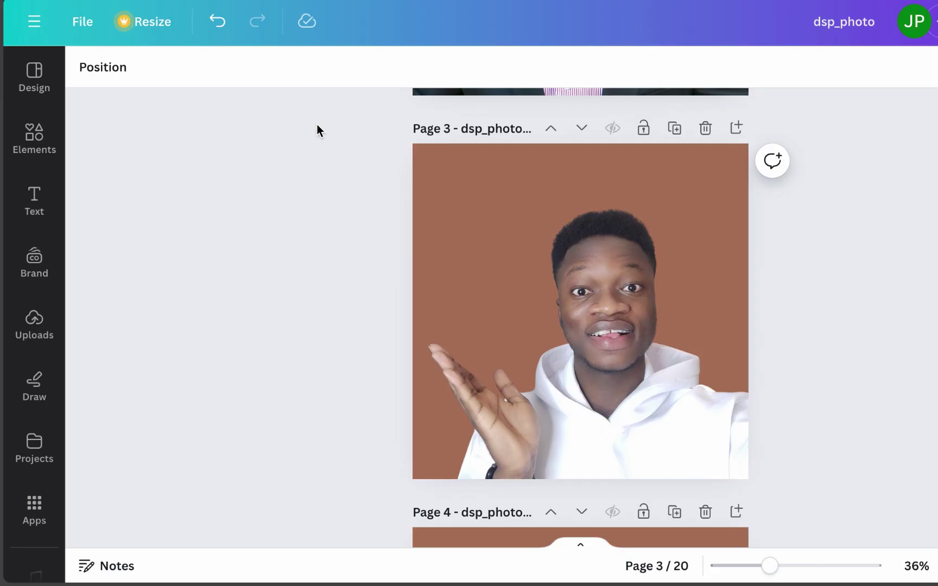
Review the portrait pages and return to page 1's wooden-background portrait.
{"action": "scroll", "coordinate": [320, 141], "scroll_direction": "up", "scroll_amount": 10}
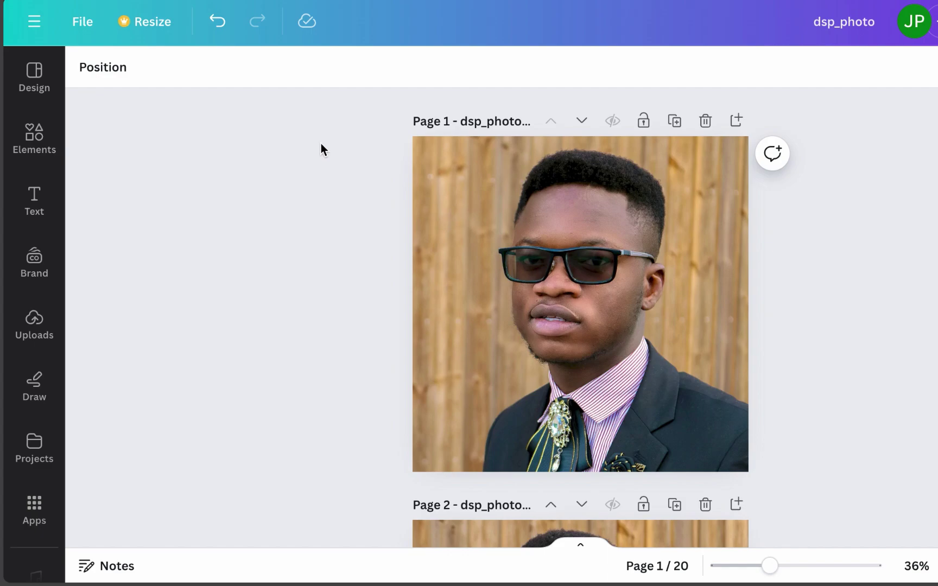
{"action": "scroll", "coordinate": [320, 145], "scroll_direction": "down", "scroll_amount": 5}
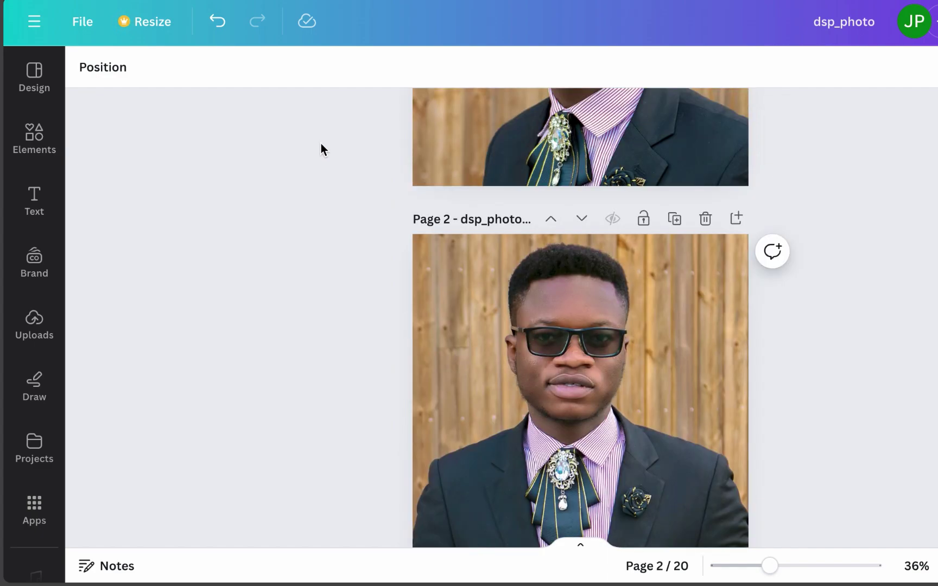
{"action": "scroll", "coordinate": [321, 143], "scroll_direction": "down", "scroll_amount": 4}
{"action": "scroll", "coordinate": [321, 144], "scroll_direction": "down", "scroll_amount": 3}
{"action": "scroll", "coordinate": [321, 144], "scroll_direction": "up", "scroll_amount": 10}
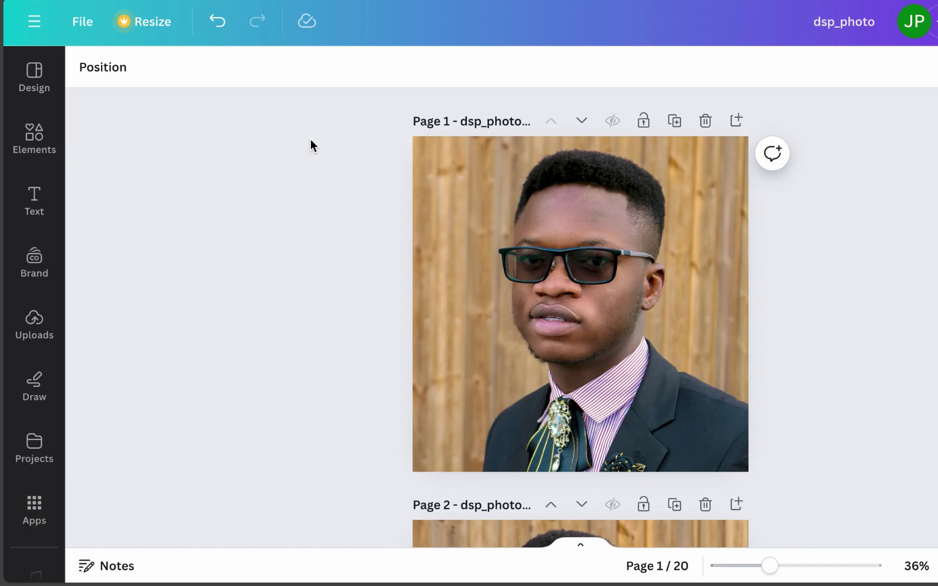
{"action": "scroll", "coordinate": [310, 146], "scroll_direction": "down", "scroll_amount": 15}
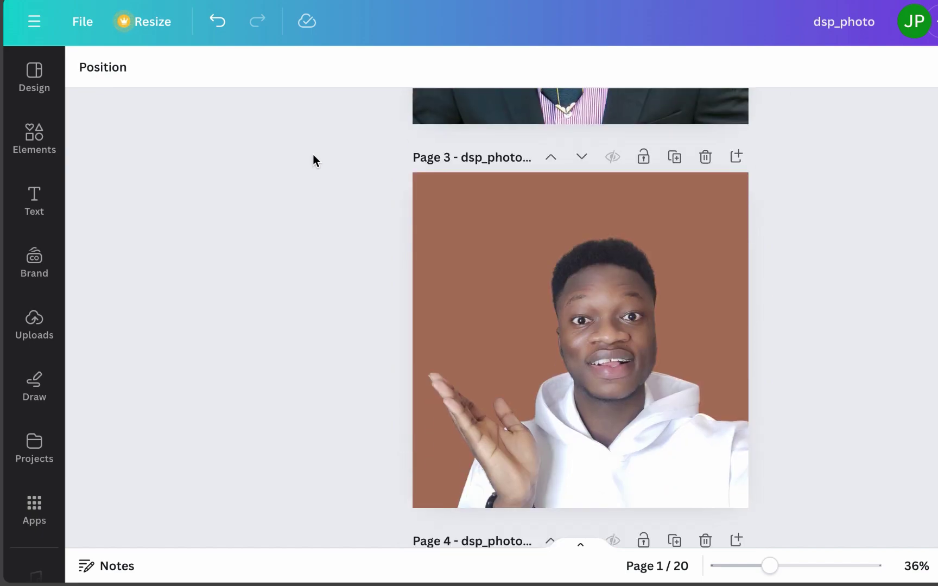
{"action": "scroll", "coordinate": [315, 164], "scroll_direction": "up", "scroll_amount": 8}
{"action": "scroll", "coordinate": [315, 164], "scroll_direction": "down", "scroll_amount": 7}
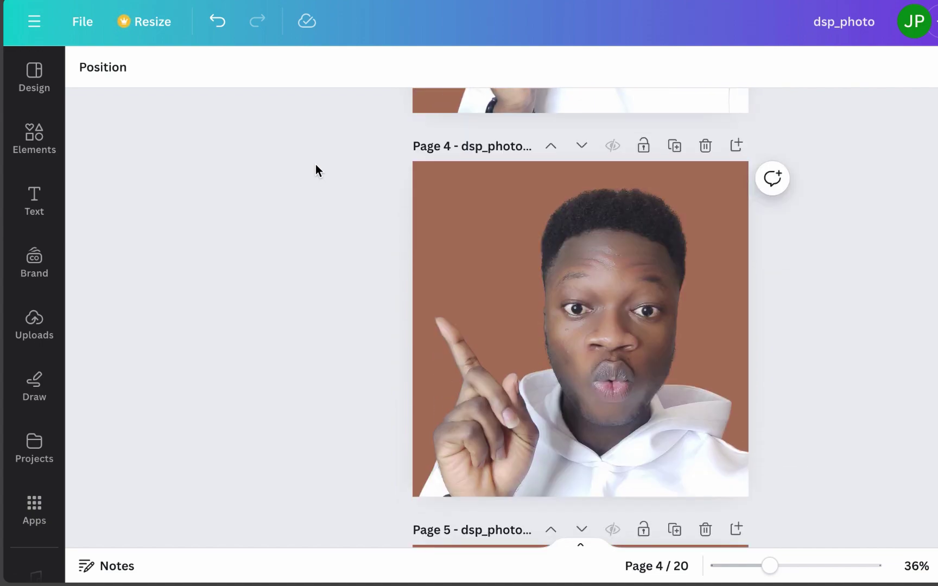
{"action": "scroll", "coordinate": [314, 164], "scroll_direction": "up", "scroll_amount": 5}
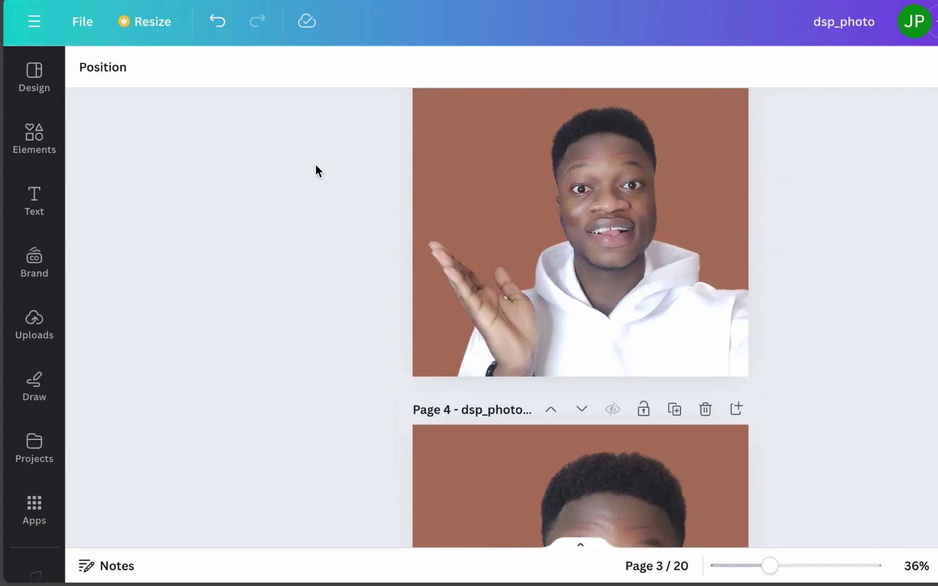
{"action": "scroll", "coordinate": [315, 165], "scroll_direction": "up", "scroll_amount": 1}
{"action": "scroll", "coordinate": [316, 170], "scroll_direction": "down", "scroll_amount": 6}
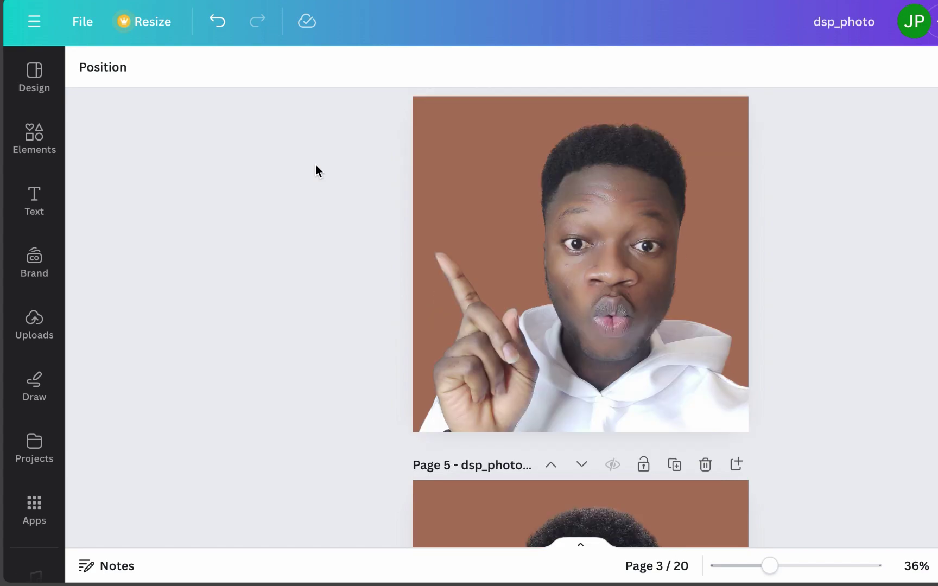
{"action": "scroll", "coordinate": [315, 171], "scroll_direction": "up", "scroll_amount": 1}
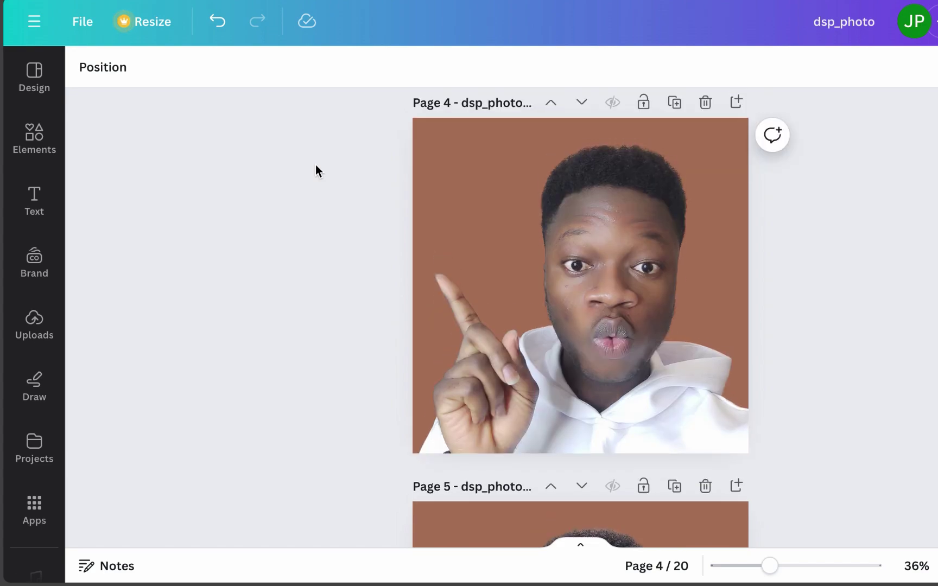
{"action": "scroll", "coordinate": [315, 171], "scroll_direction": "up", "scroll_amount": 15}
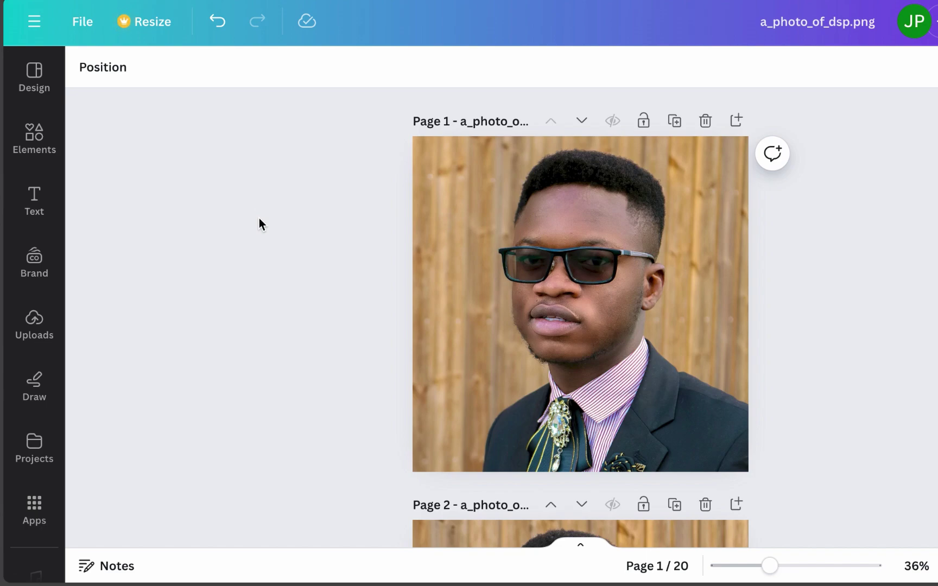
Title page 1 a_photo_of_dsp(1), checking the dsp part of the name.
{"action": "left_click", "coordinate": [462, 121]}
{"action": "left_click_drag", "start_coordinate": [461, 121], "coordinate": [535, 122]}
{"action": "key", "text": "super+c"}
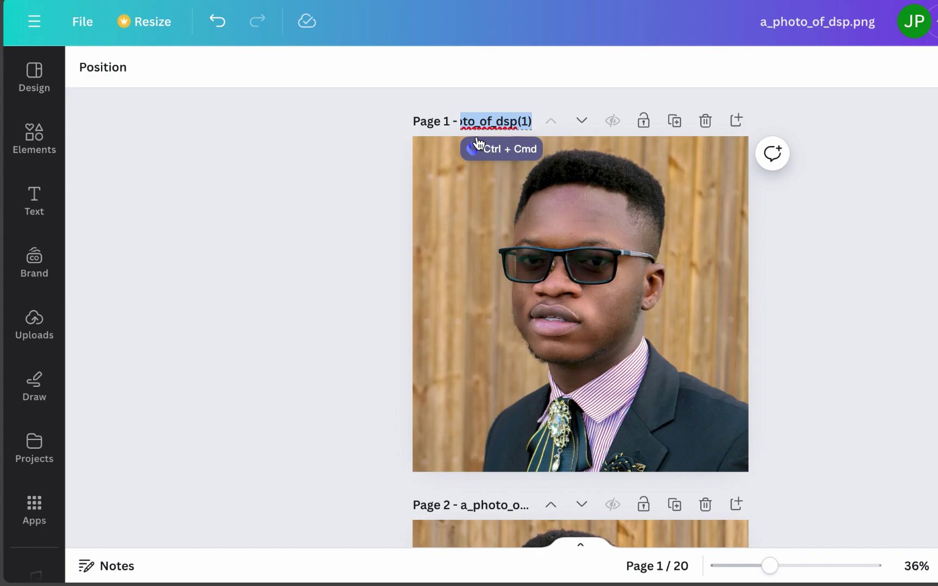
{"action": "key", "text": "Left"}
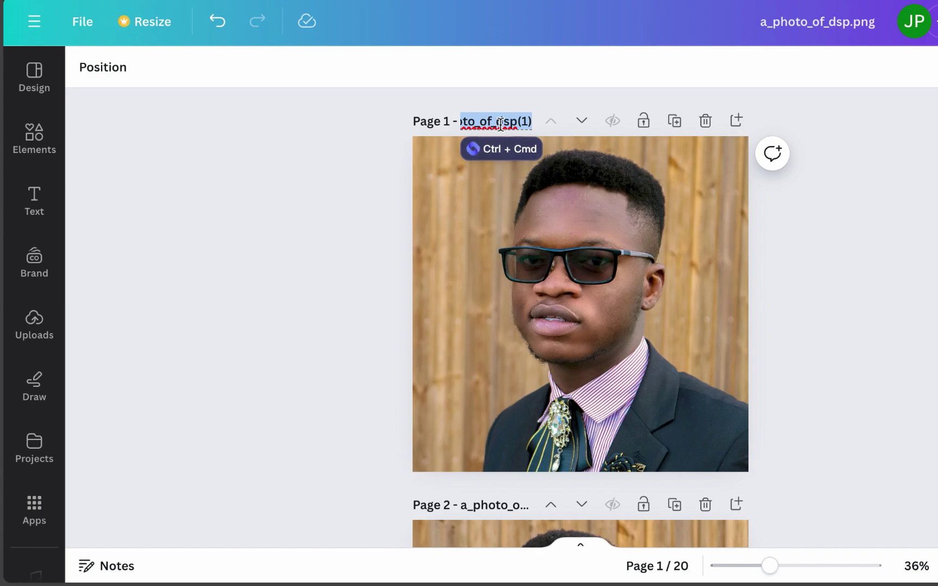
{"action": "key", "text": "shift+Left"}
{"action": "key", "text": "shift+Right"}
{"action": "key", "text": "shift+Right"}
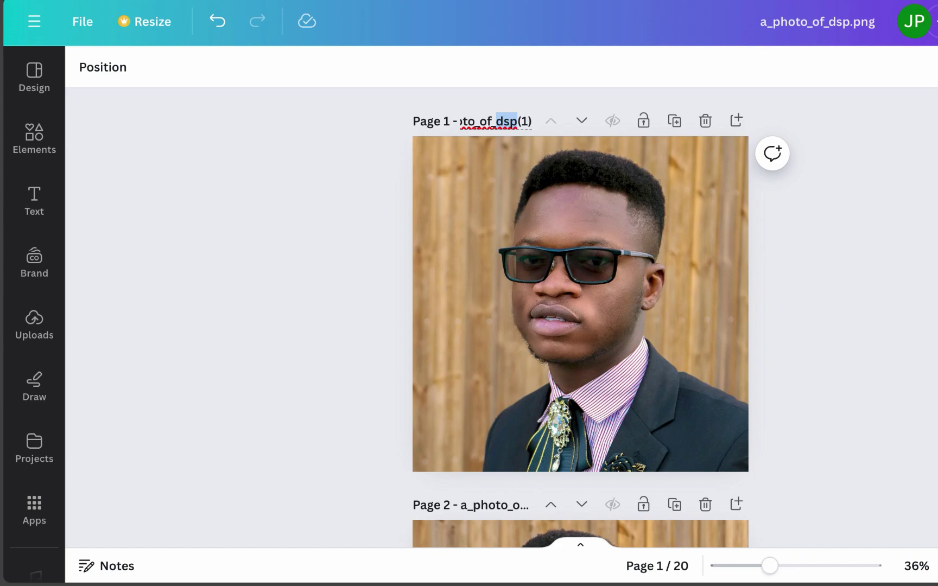
{"action": "left_click", "coordinate": [496, 121]}
{"action": "left_click", "coordinate": [463, 109]}
Title page 2 a_photo_of_dsp(2).
{"action": "scroll", "coordinate": [367, 269], "scroll_direction": "down", "scroll_amount": 7}
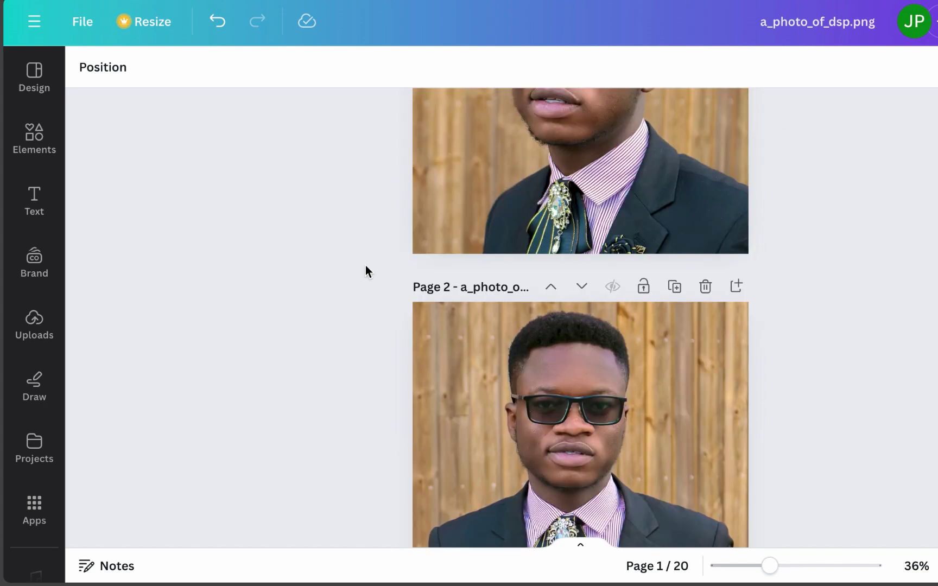
{"action": "scroll", "coordinate": [366, 264], "scroll_direction": "up", "scroll_amount": 1}
{"action": "left_click", "coordinate": [494, 144]}
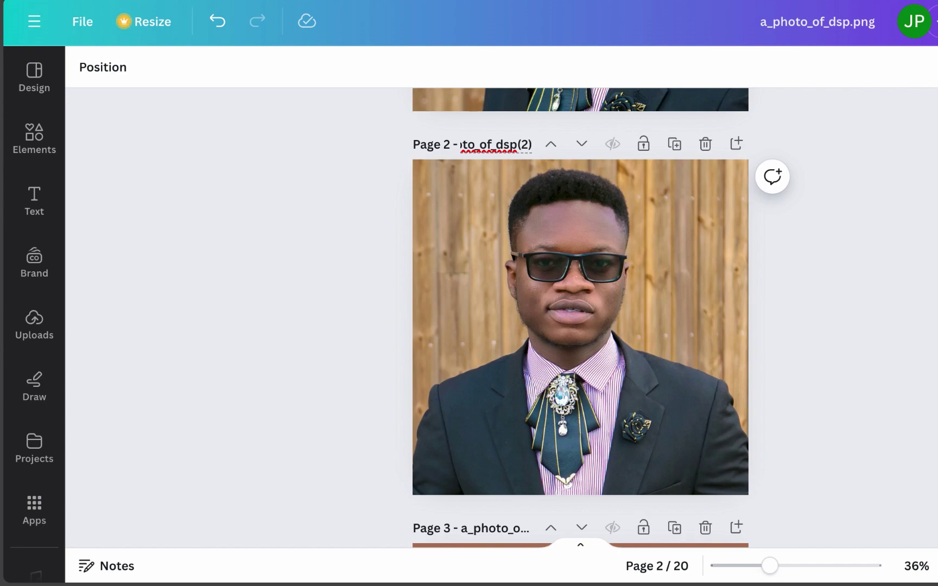
{"action": "left_click", "coordinate": [325, 205]}
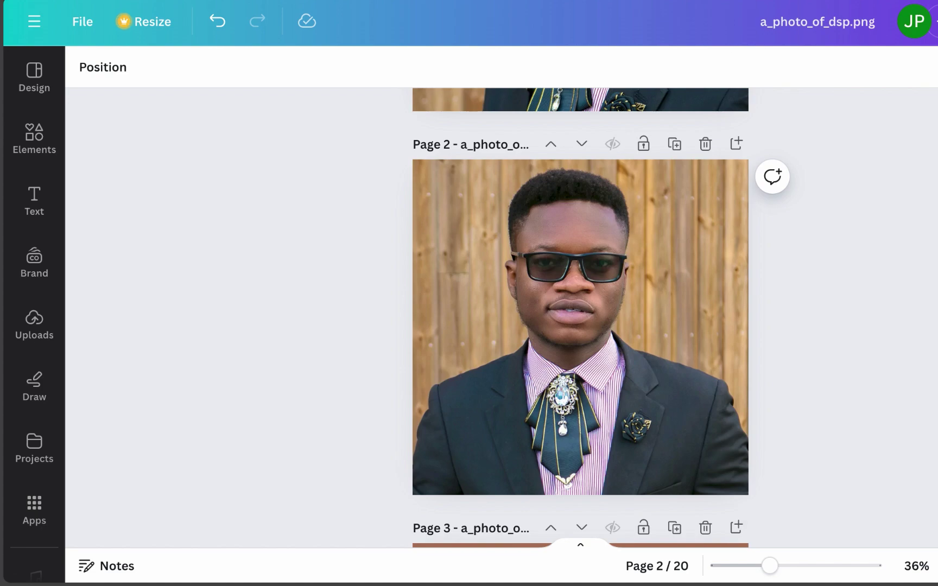
Export every page as PNG images and save the archive as a_photo_of_dsp.zip.
{"action": "left_click", "coordinate": [937, 21]}
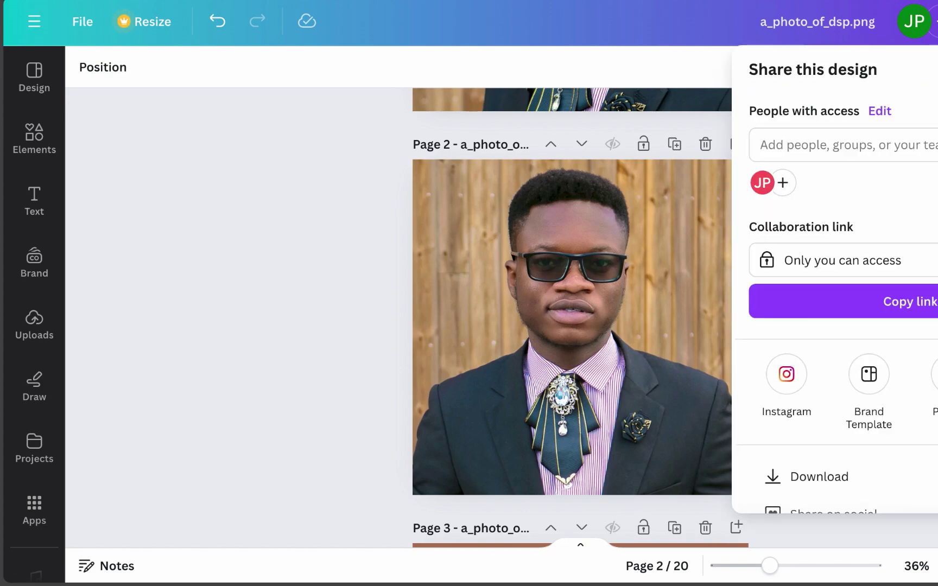
{"action": "left_click", "coordinate": [904, 487]}
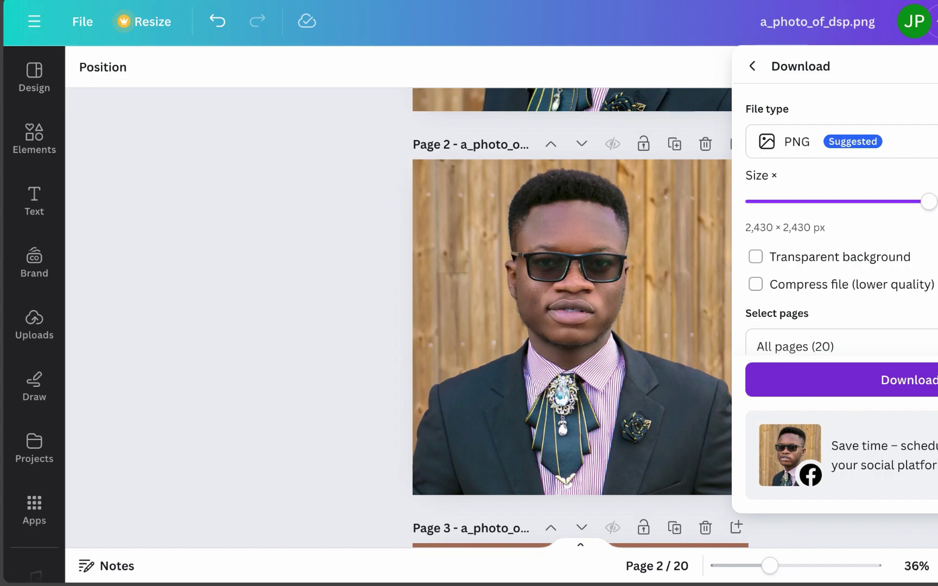
{"action": "left_click", "coordinate": [896, 379]}
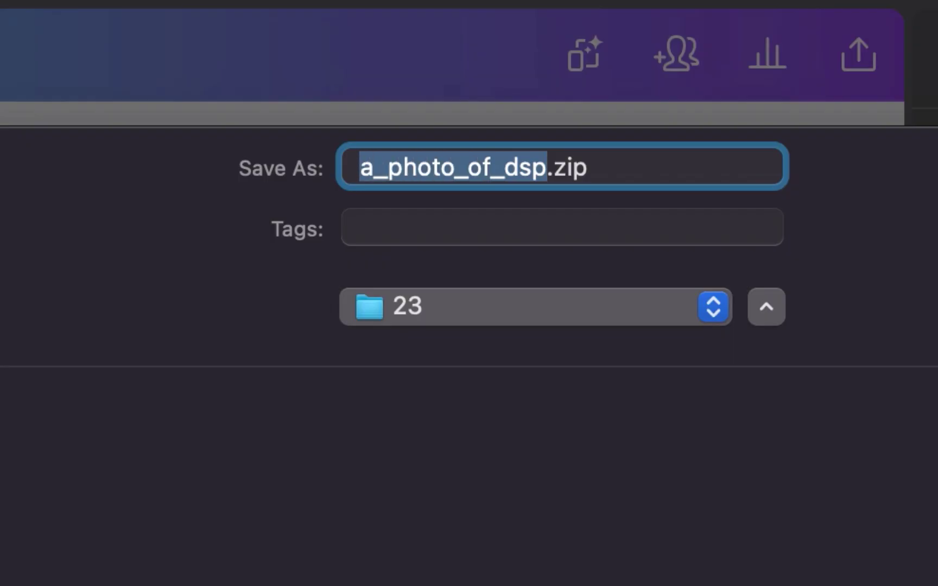
{"action": "key", "text": "Left"}
{"action": "key", "text": "super+v"}
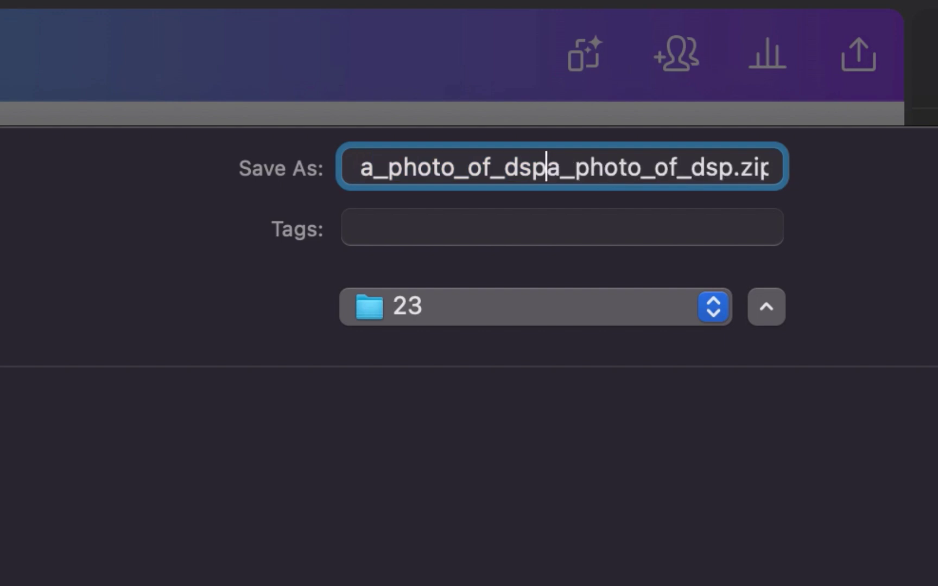
{"action": "key", "text": "super+z"}
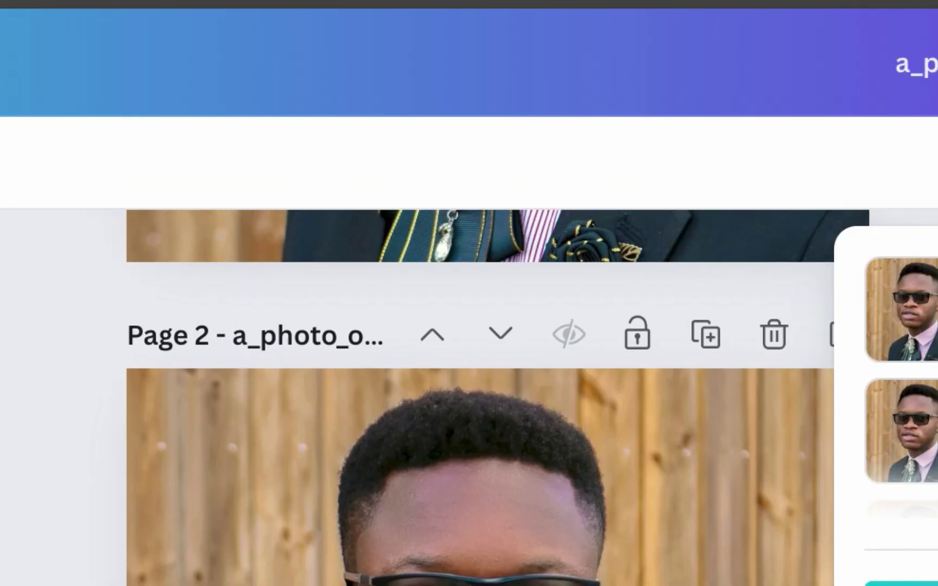
{"action": "left_click", "coordinate": [58, 362]}
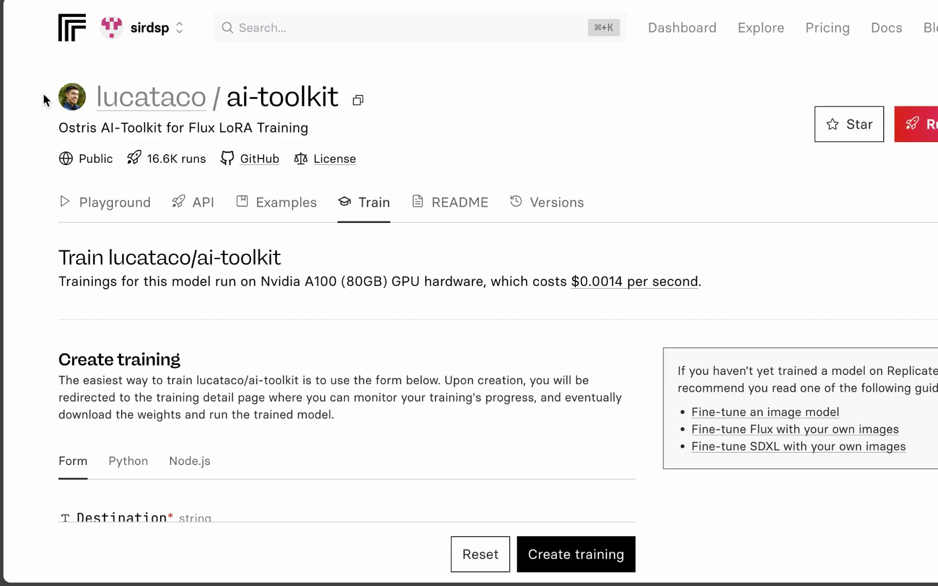
Look over the ai-toolkit Train form fields, then move to the Hugging Face tab.
{"action": "scroll", "coordinate": [41, 260], "scroll_direction": "down", "scroll_amount": 10}
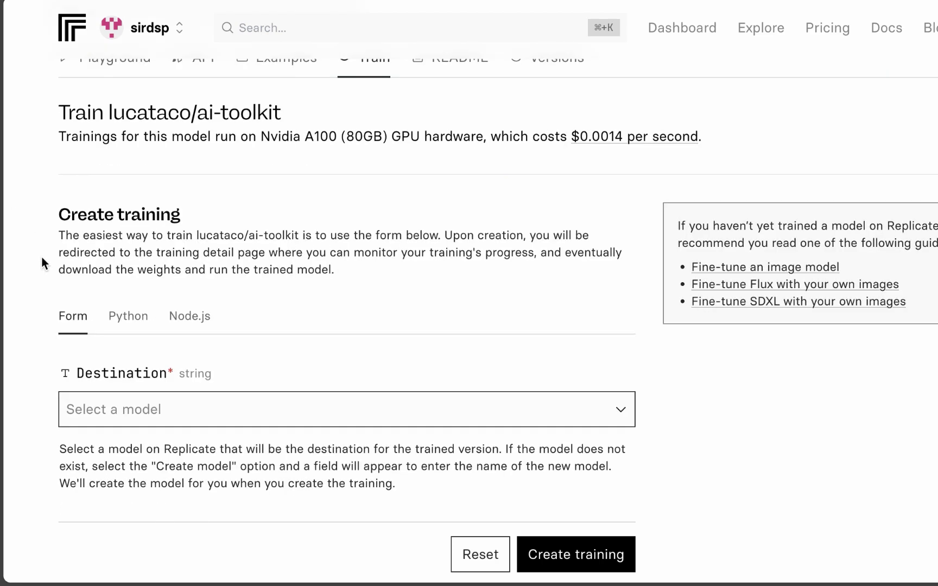
{"action": "scroll", "coordinate": [42, 261], "scroll_direction": "down", "scroll_amount": 1}
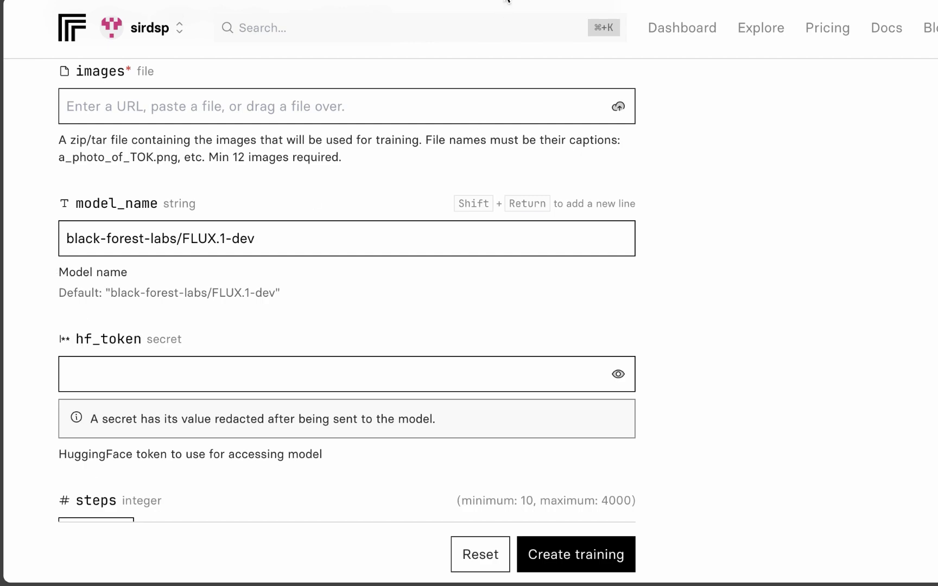
{"action": "key", "text": "ctrl+Tab"}
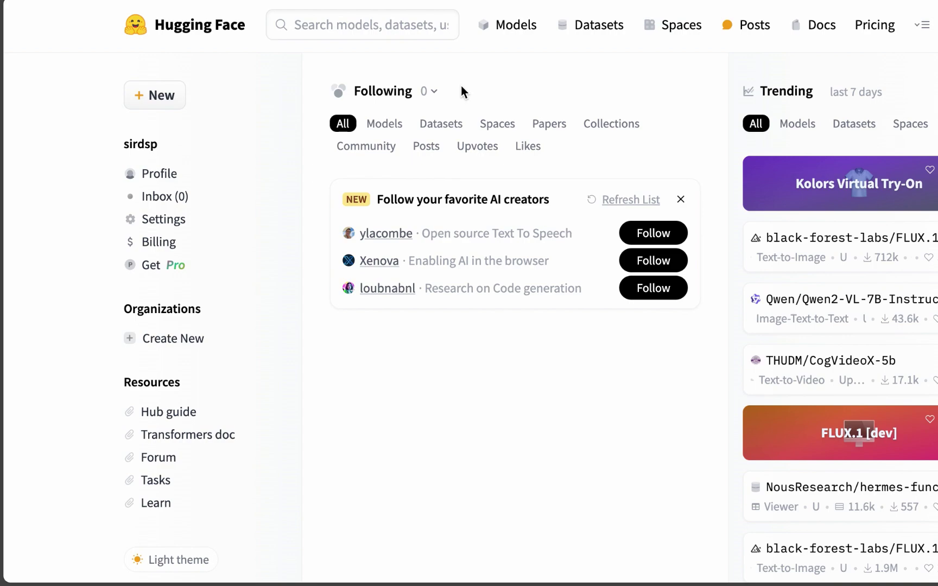
Find the FLUX.1-dev model and agree to access its gated repository.
{"action": "left_click", "coordinate": [404, 26]}
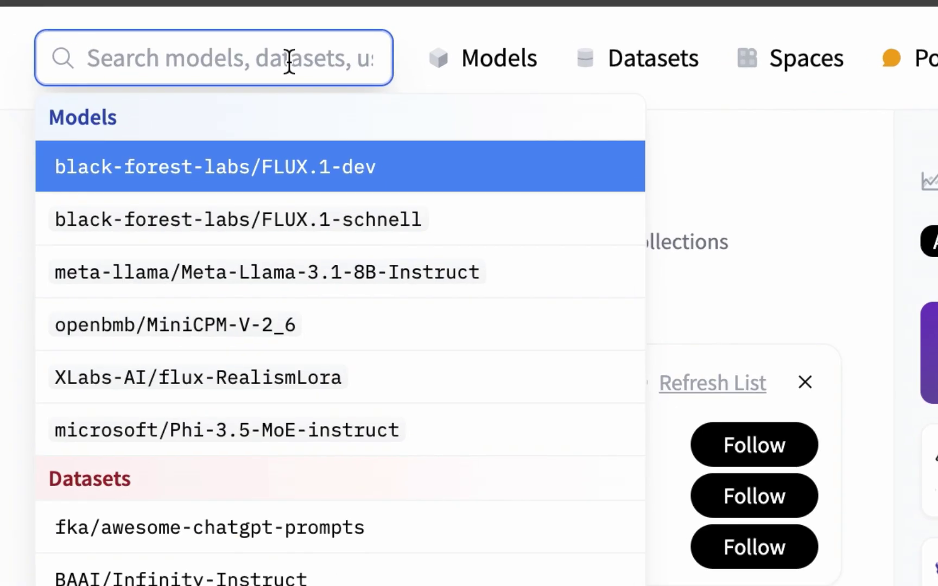
{"action": "left_click", "coordinate": [343, 174]}
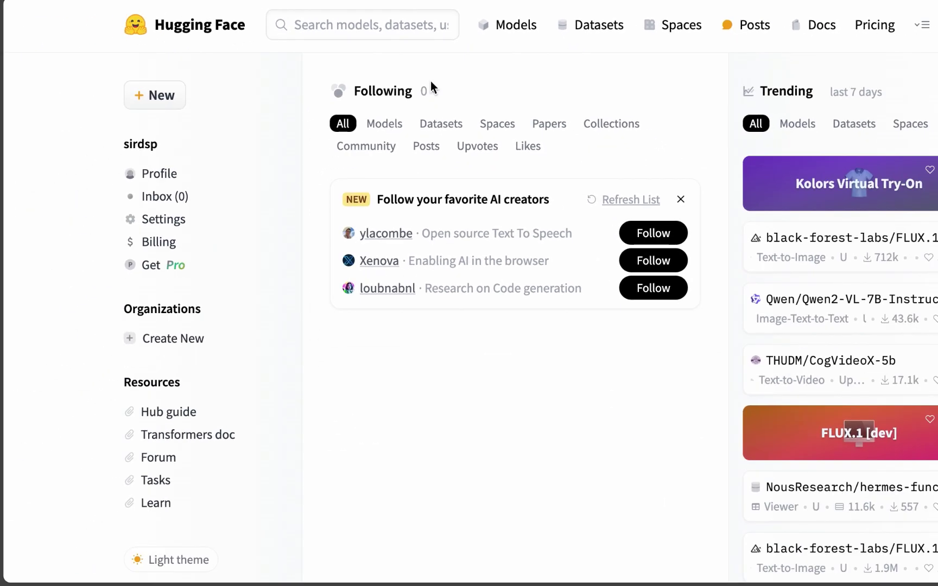
{"action": "scroll", "coordinate": [364, 233], "scroll_direction": "down", "scroll_amount": 5}
{"action": "left_click", "coordinate": [364, 232]}
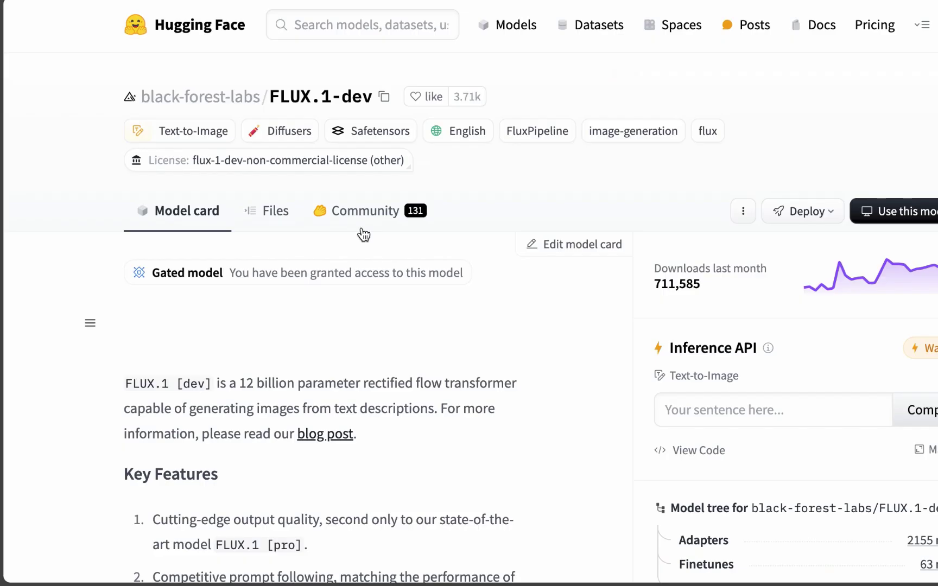
Go to the Hugging Face account settings from the avatar menu.
{"action": "scroll", "coordinate": [436, 245], "scroll_direction": "down", "scroll_amount": 3}
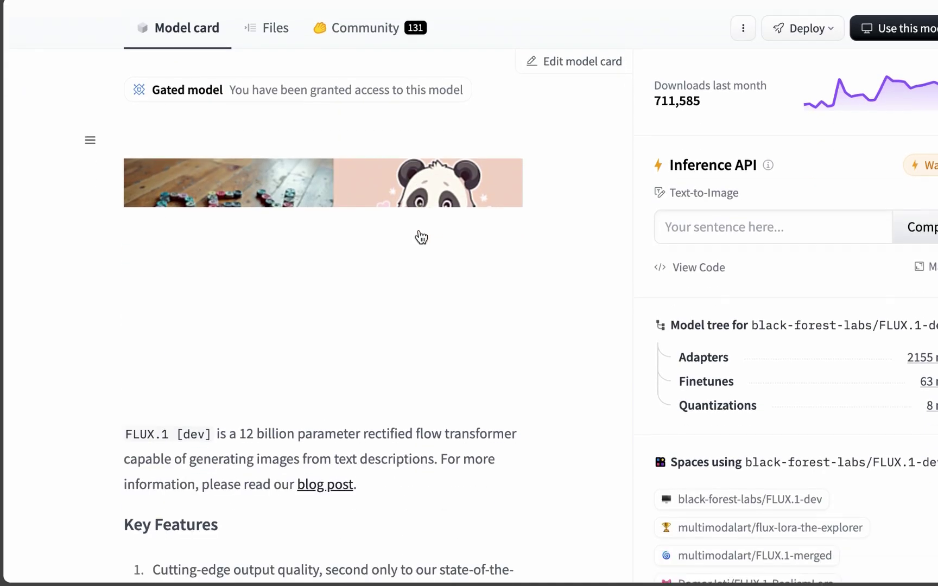
{"action": "scroll", "coordinate": [503, 182], "scroll_direction": "up", "scroll_amount": 3}
{"action": "scroll", "coordinate": [572, 210], "scroll_direction": "up", "scroll_amount": 1}
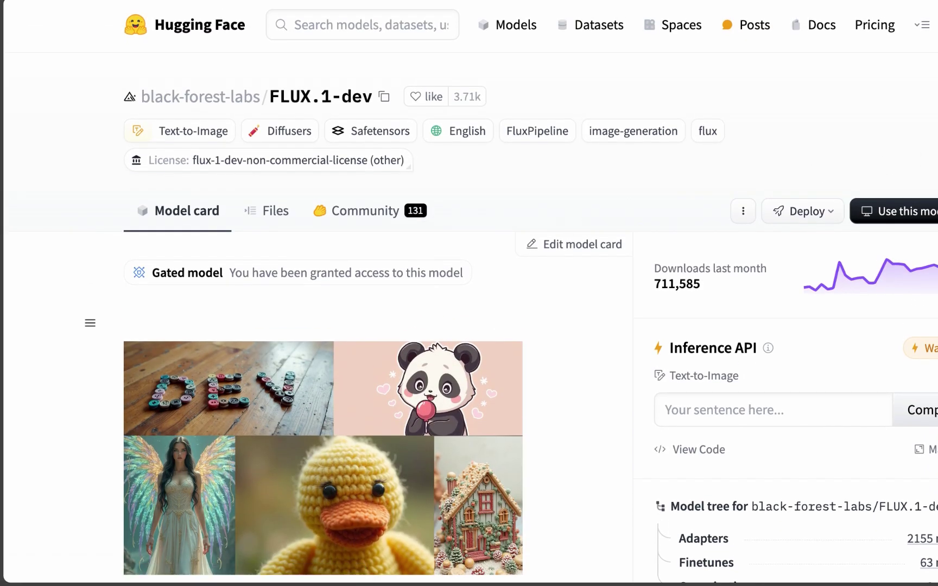
{"action": "left_click", "coordinate": [935, 25]}
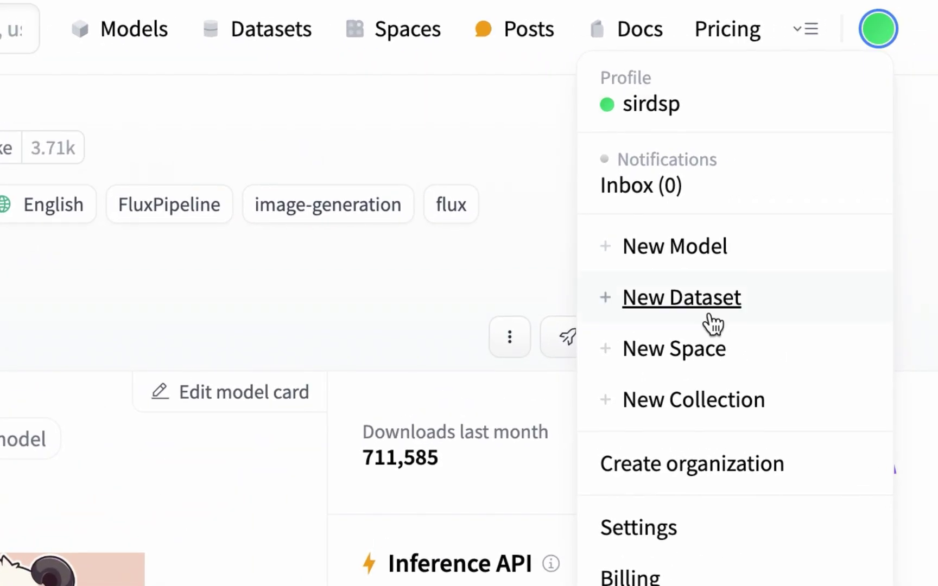
{"action": "left_click", "coordinate": [663, 534]}
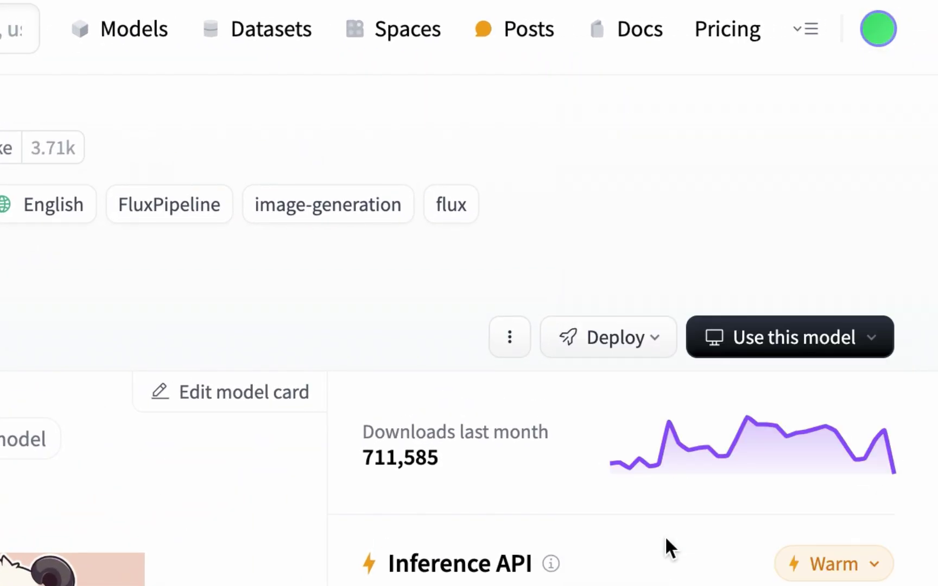
Start a new access token named dsp-lora.
{"action": "left_click", "coordinate": [127, 406]}
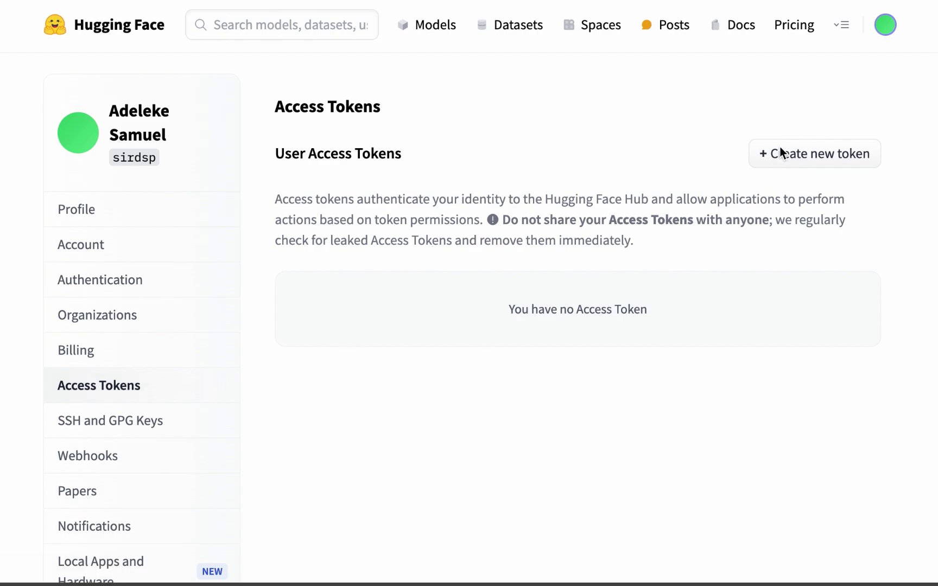
{"action": "left_click", "coordinate": [780, 152]}
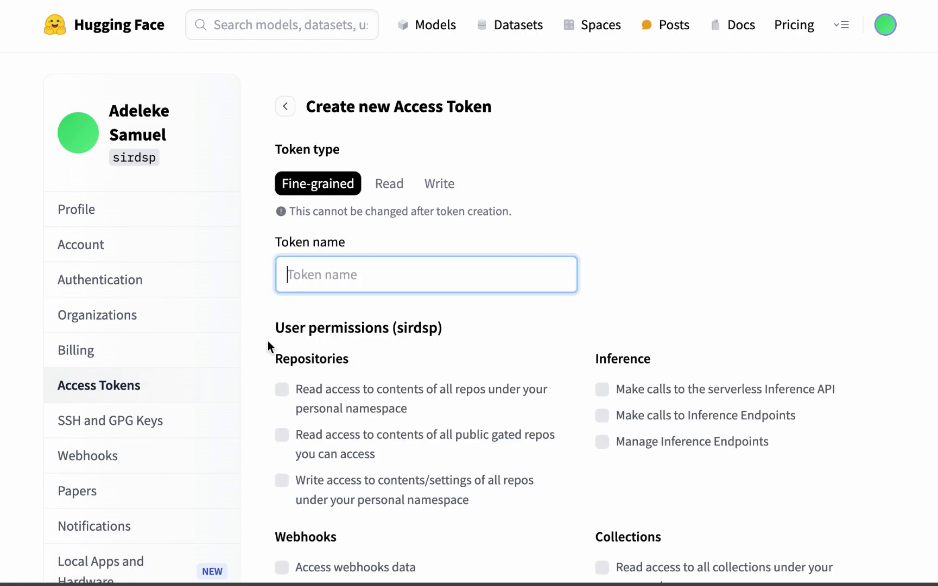
{"action": "type", "text": "dsp-"}
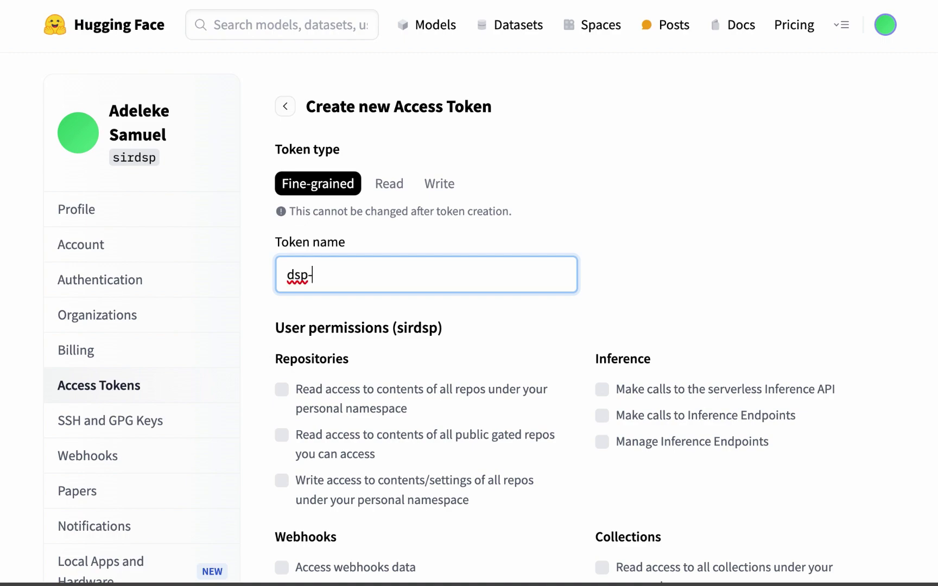
{"action": "type", "text": "l"}
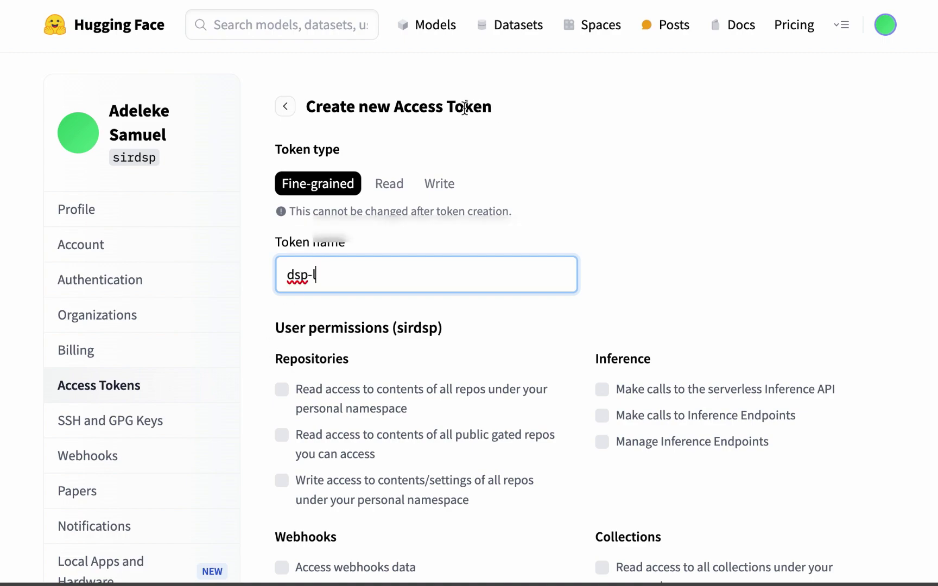
{"action": "type", "text": "ora"}
{"action": "left_click", "coordinate": [672, 278]}
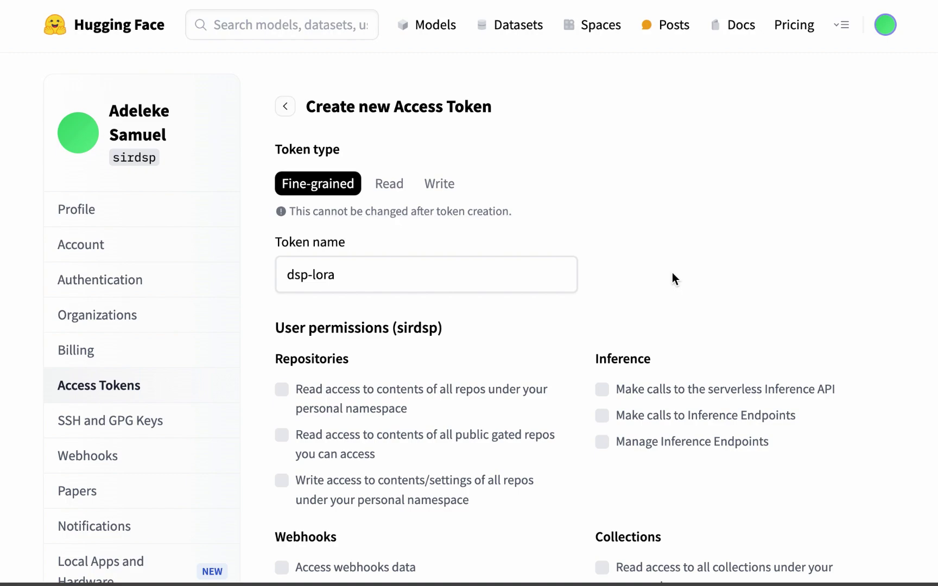
Grant the token personal repo read/write, gated repo read, and Inference API and Endpoints permissions.
{"action": "scroll", "coordinate": [705, 271], "scroll_direction": "down", "scroll_amount": 2}
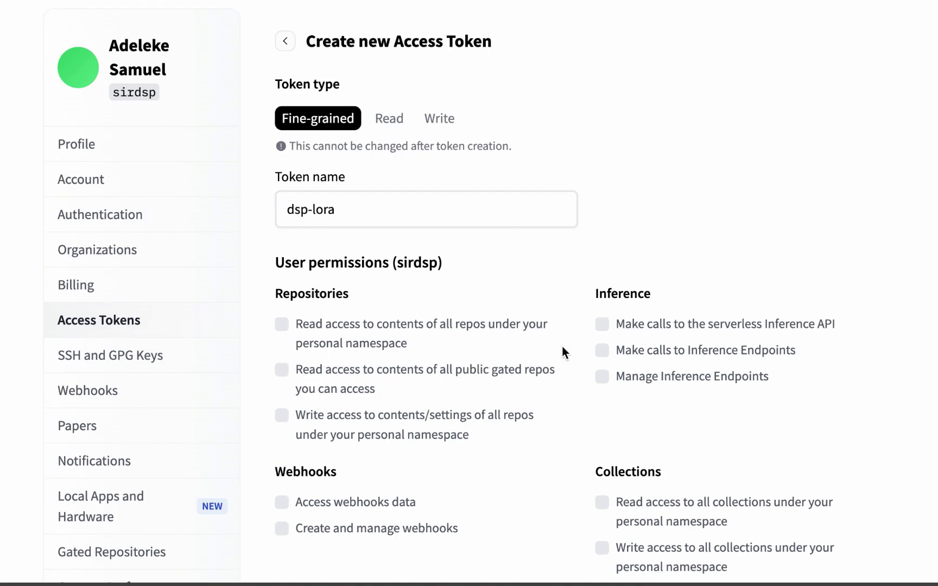
{"action": "left_click", "coordinate": [282, 324]}
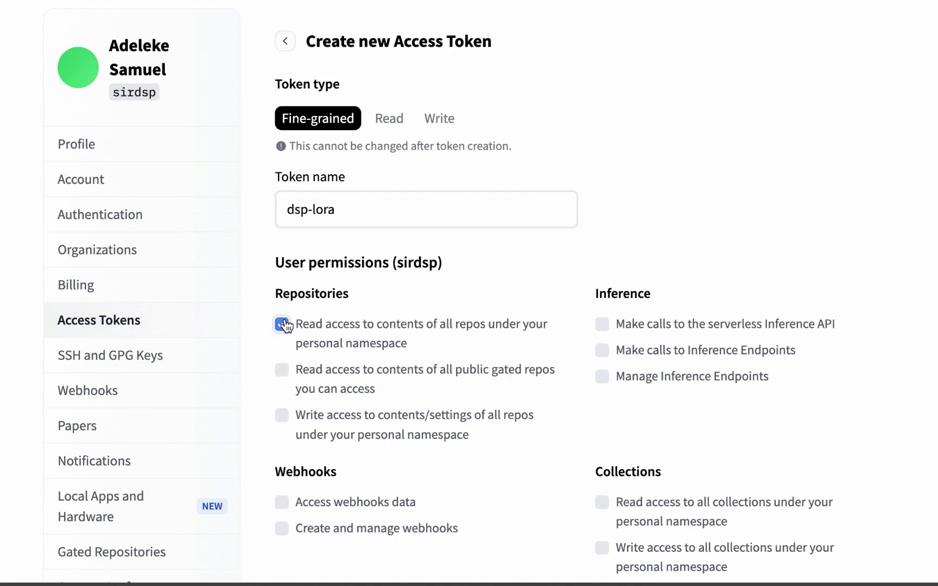
{"action": "left_click", "coordinate": [280, 369]}
{"action": "left_click", "coordinate": [281, 416]}
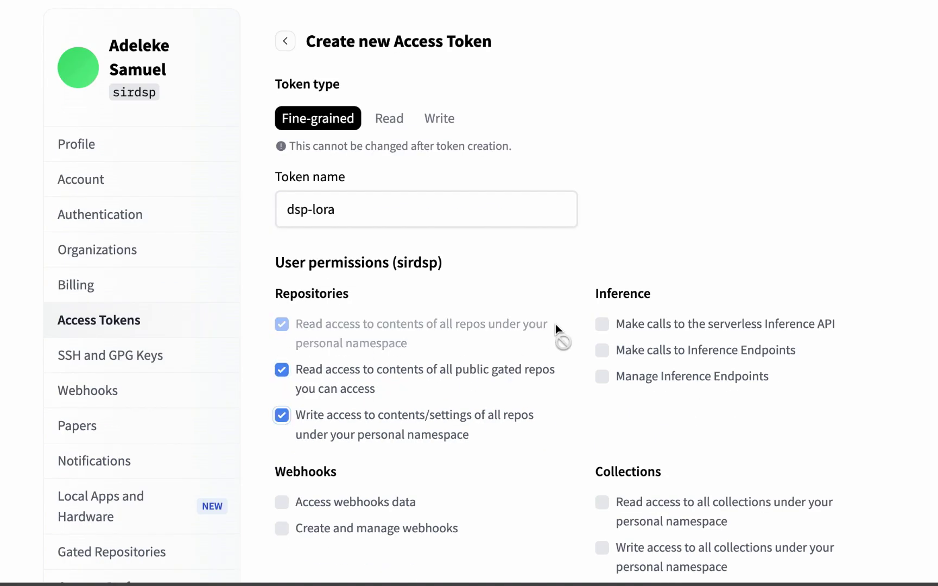
{"action": "left_click", "coordinate": [601, 324]}
{"action": "left_click", "coordinate": [601, 375]}
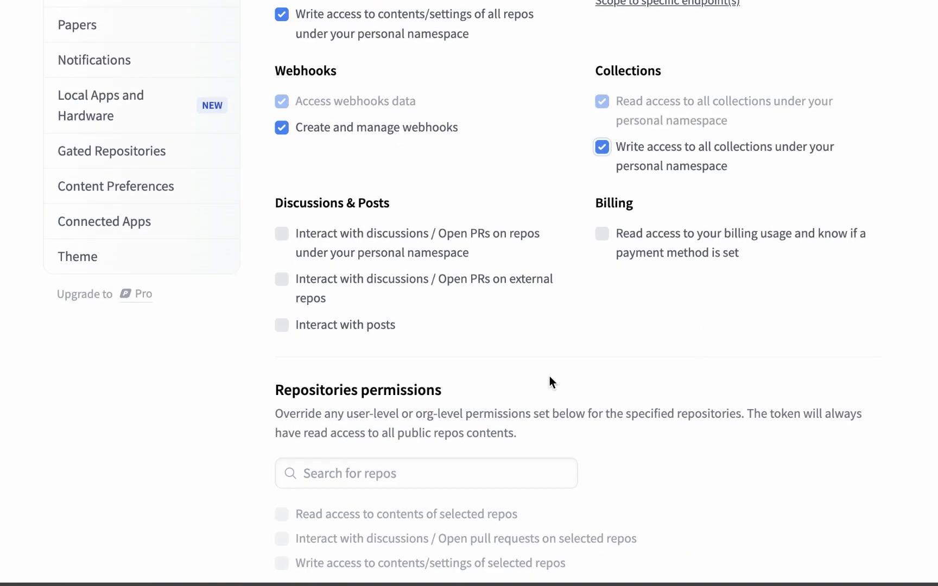
Add FLUX.1-dev to the token's repository permissions with write and discussion access.
{"action": "scroll", "coordinate": [550, 376], "scroll_direction": "down", "scroll_amount": 3}
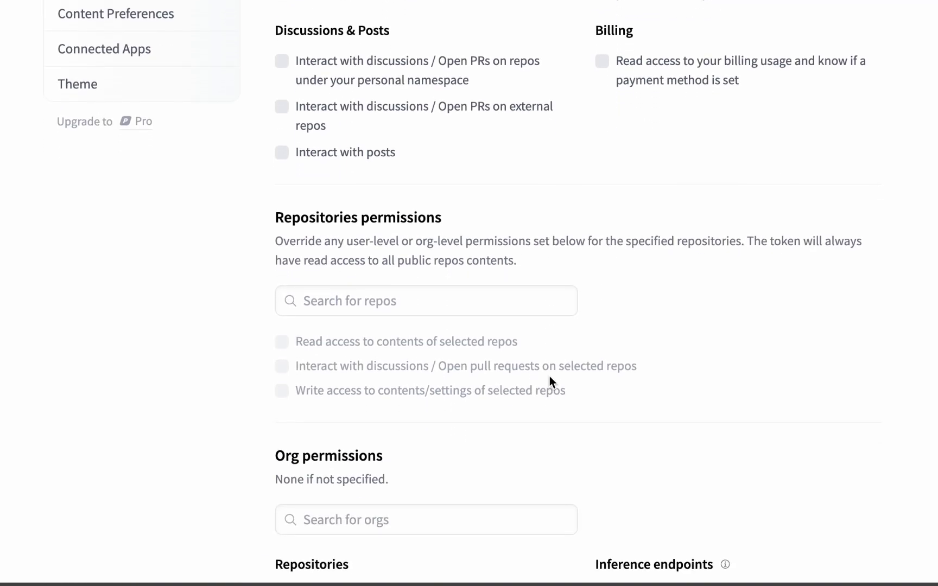
{"action": "scroll", "coordinate": [550, 376], "scroll_direction": "down", "scroll_amount": 3}
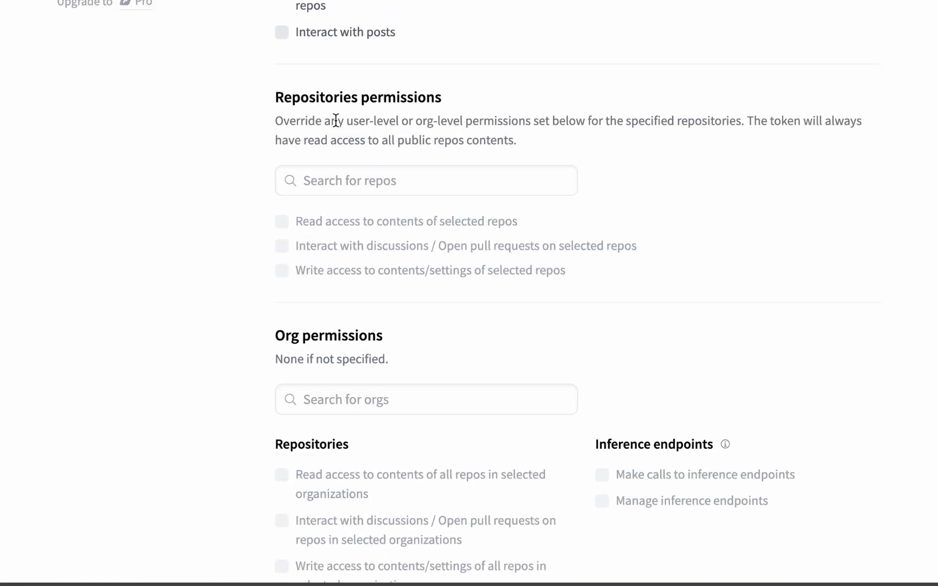
{"action": "left_click", "coordinate": [407, 188]}
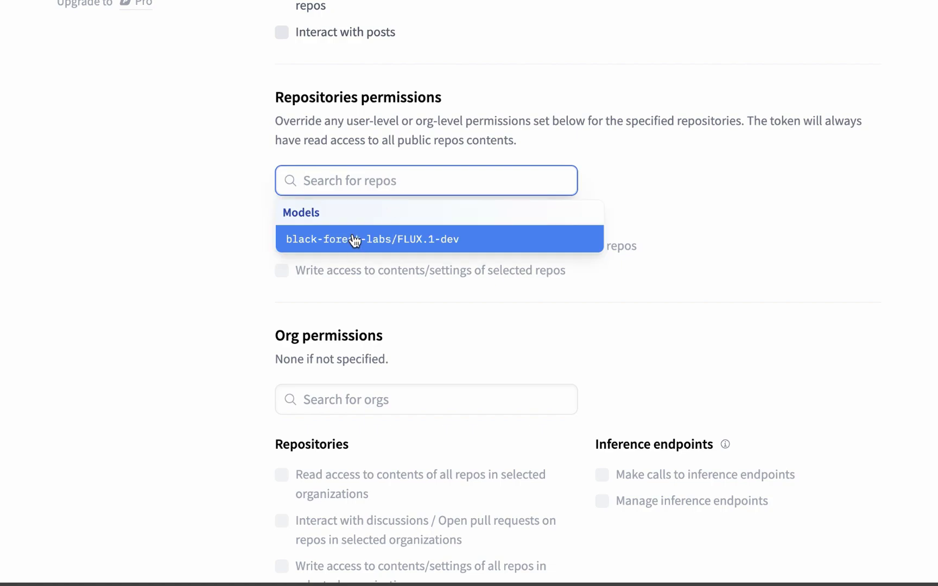
{"action": "left_click", "coordinate": [358, 242]}
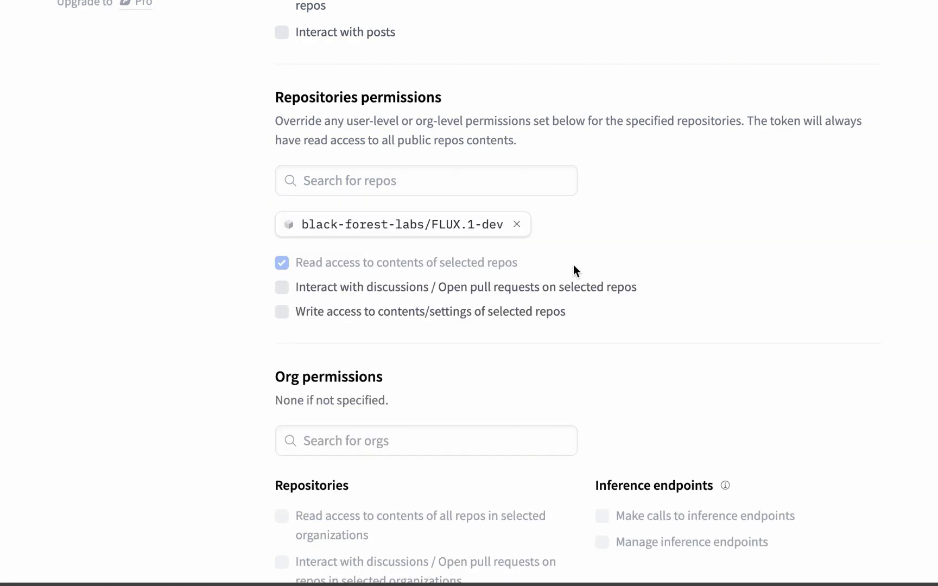
{"action": "left_click", "coordinate": [471, 297]}
Create the dsp-lora token, copy its value, and close the confirmation.
{"action": "scroll", "coordinate": [303, 330], "scroll_direction": "down", "scroll_amount": 7}
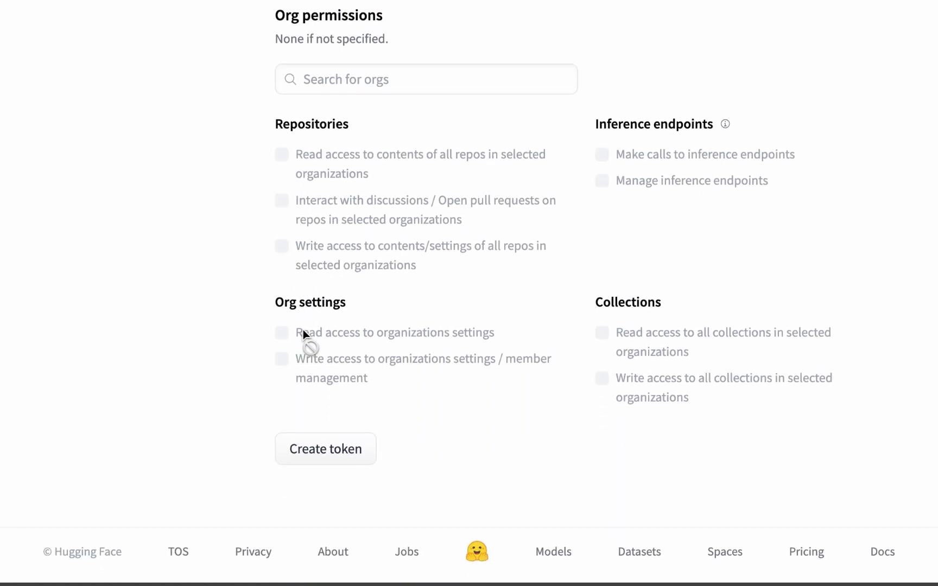
{"action": "left_click", "coordinate": [326, 456]}
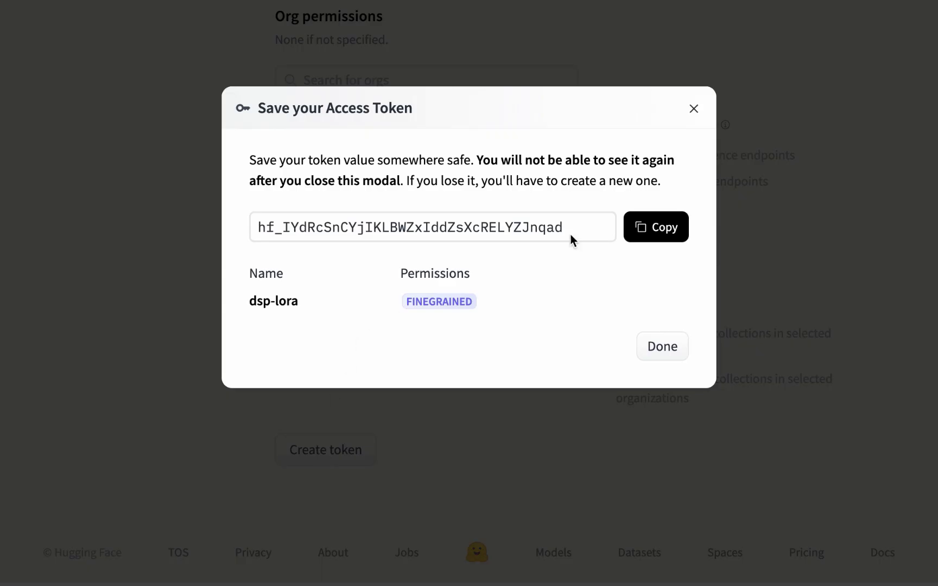
{"action": "left_click", "coordinate": [653, 234]}
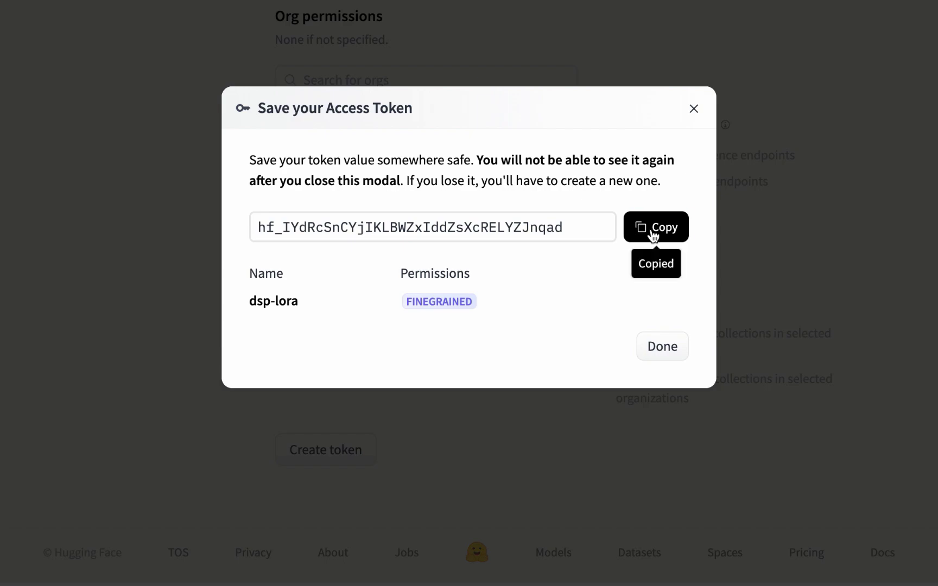
{"action": "left_click", "coordinate": [640, 235]}
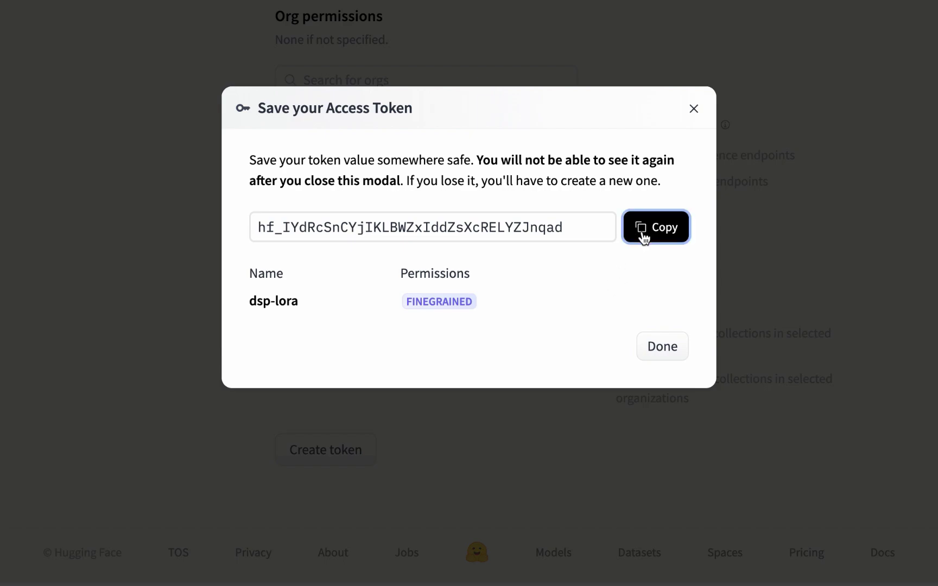
{"action": "left_click", "coordinate": [664, 357]}
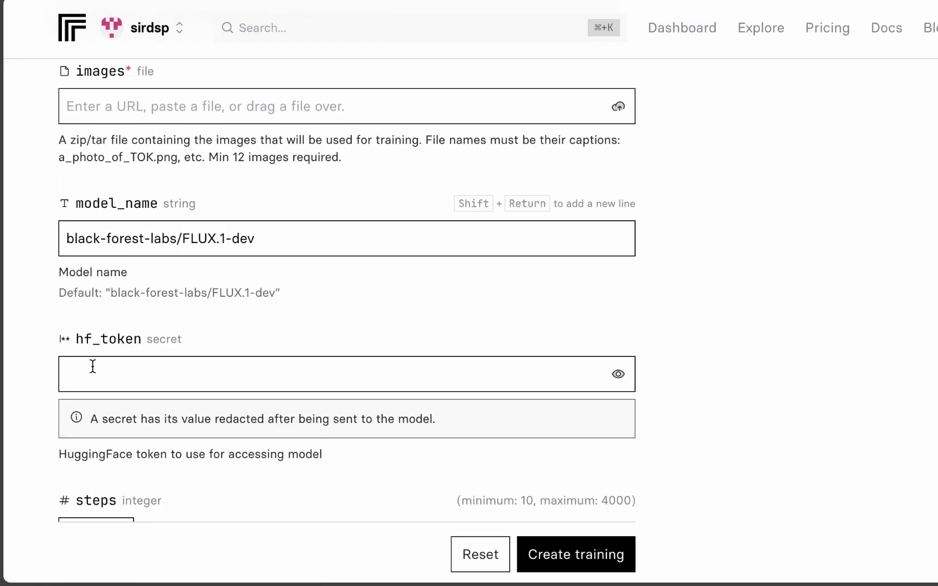
Paste the Hugging Face token into Replicate's hf_token field.
{"action": "left_click", "coordinate": [117, 379]}
{"action": "key", "text": "super+v"}
{"action": "left_click", "coordinate": [644, 329]}
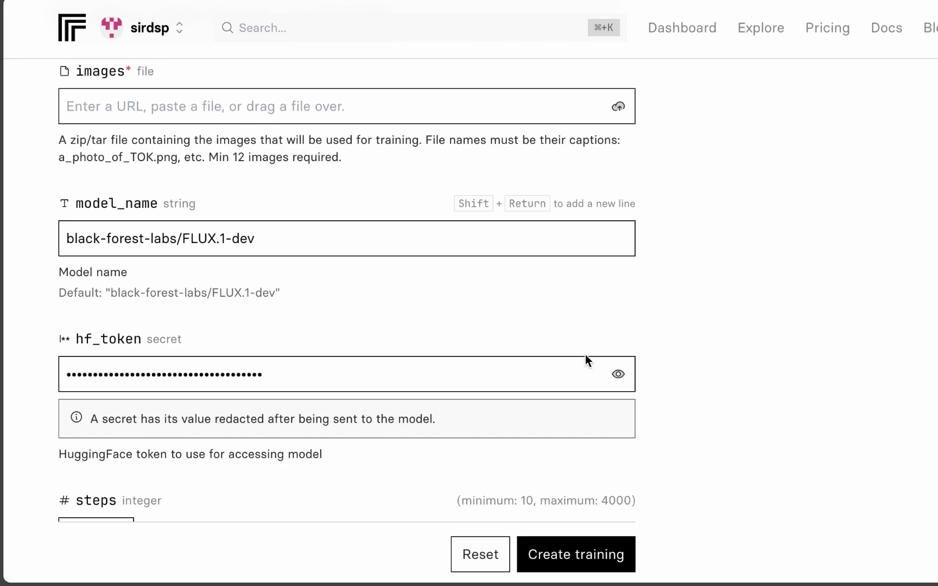
{"action": "scroll", "coordinate": [586, 354], "scroll_direction": "up", "scroll_amount": 10}
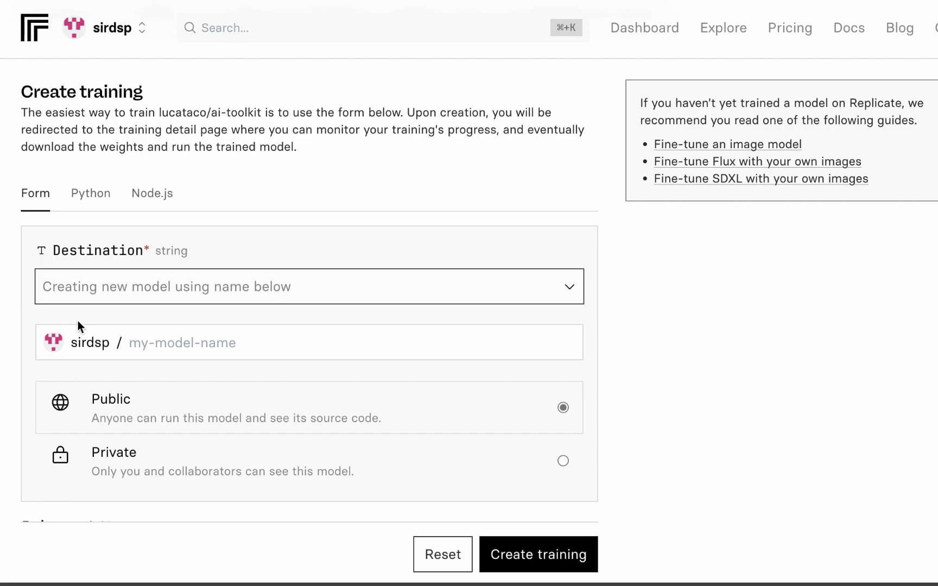
Set the training destination to a new model named dsp-lora.
{"action": "left_click", "coordinate": [110, 300]}
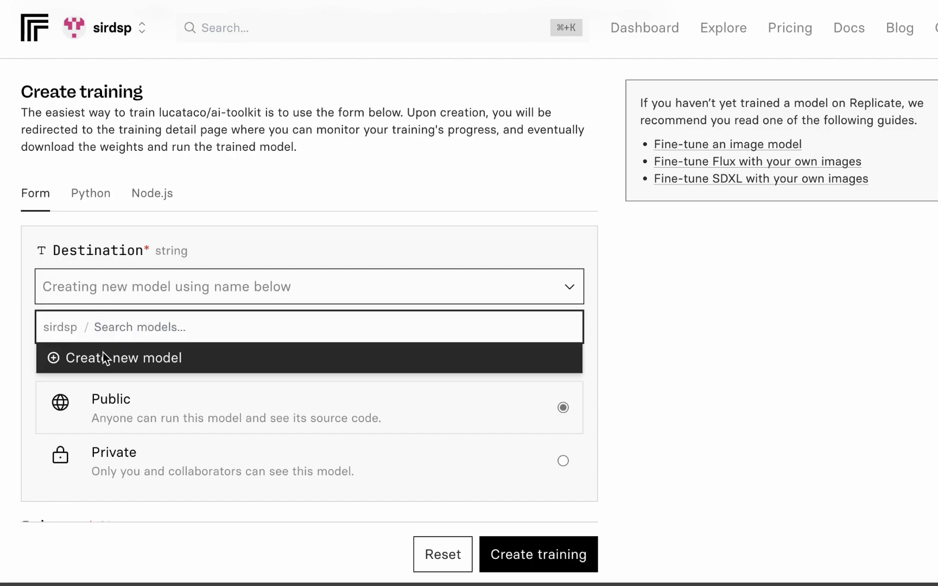
{"action": "left_click", "coordinate": [88, 357]}
{"action": "scroll", "coordinate": [25, 357], "scroll_direction": "down", "scroll_amount": 1}
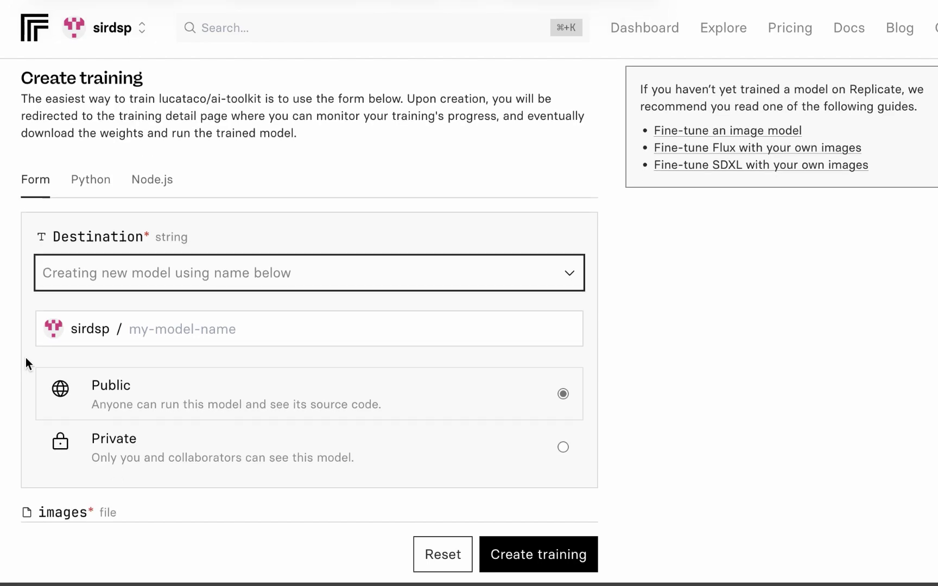
{"action": "scroll", "coordinate": [26, 356], "scroll_direction": "down", "scroll_amount": 3}
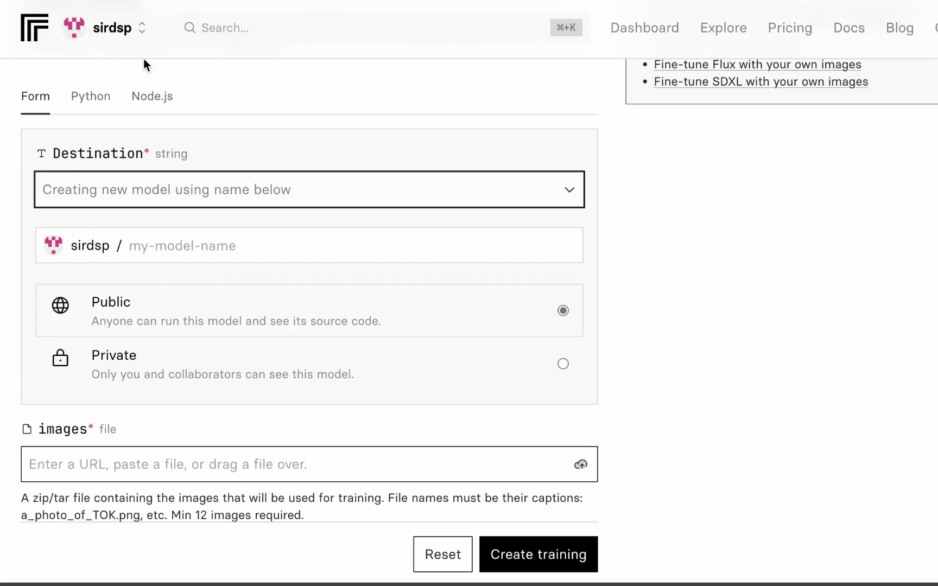
{"action": "left_click", "coordinate": [219, 250]}
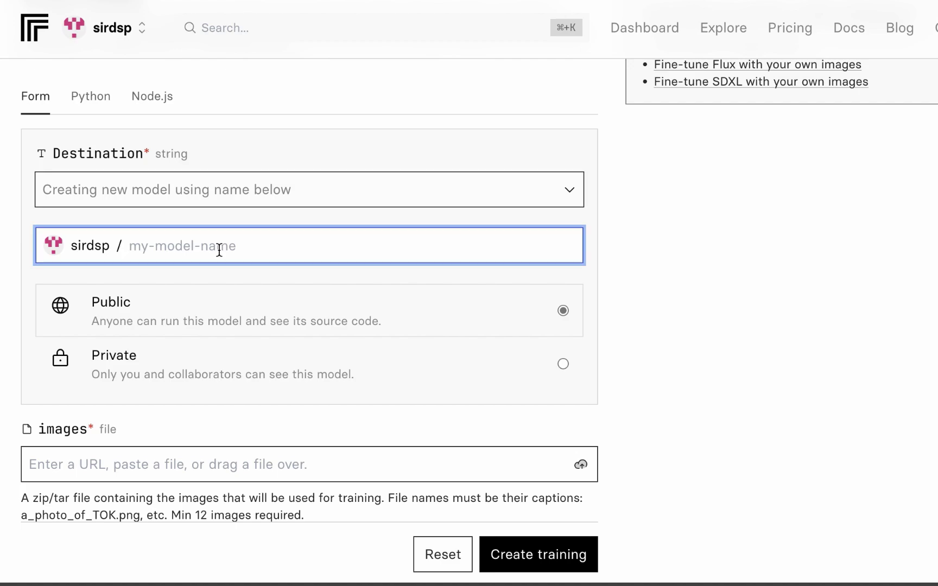
{"action": "key", "text": "super+v"}
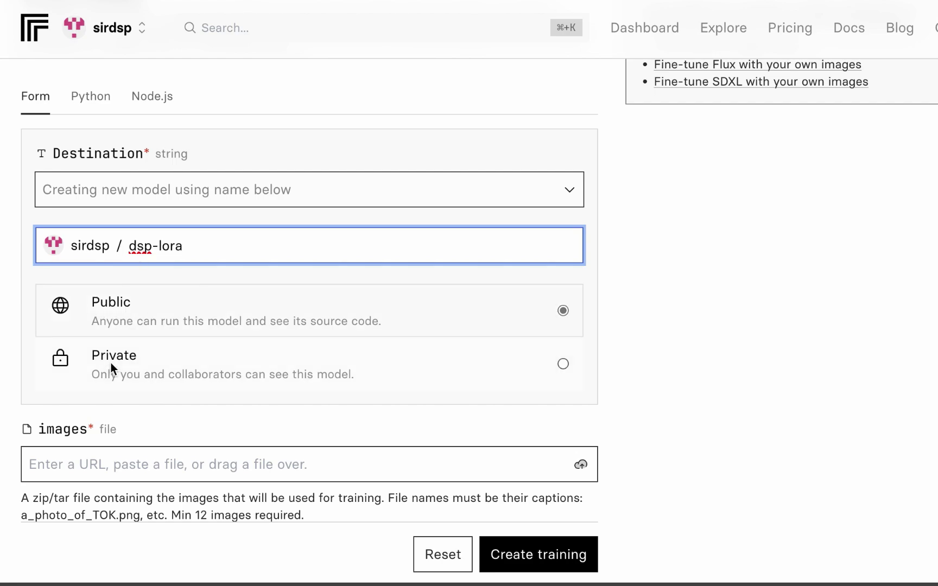
{"action": "scroll", "coordinate": [325, 282], "scroll_direction": "down", "scroll_amount": 5}
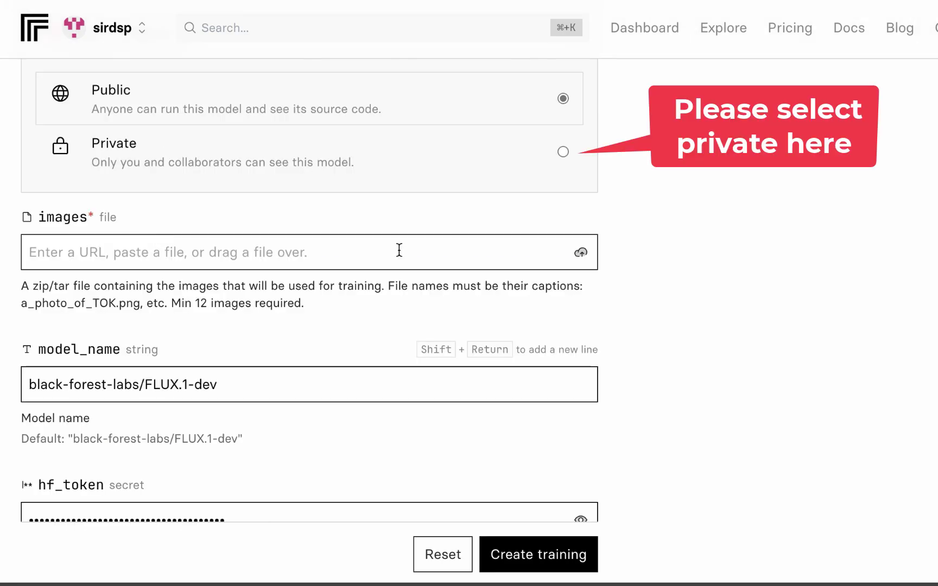
Attach a_photo_of_dsp.zip as the training images and review the parameters before returning to Hugging Face.
{"action": "left_click", "coordinate": [581, 251]}
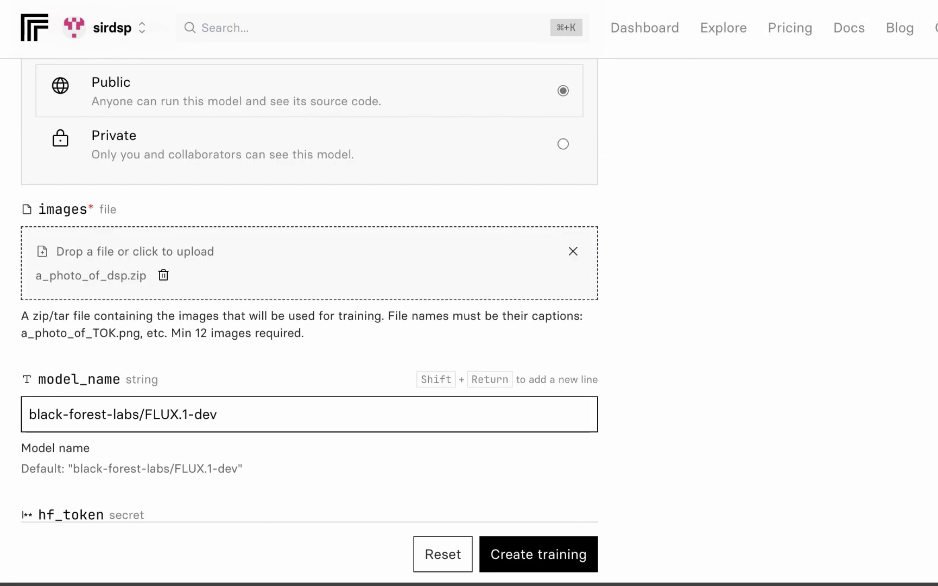
{"action": "scroll", "coordinate": [2, 361], "scroll_direction": "down", "scroll_amount": 3}
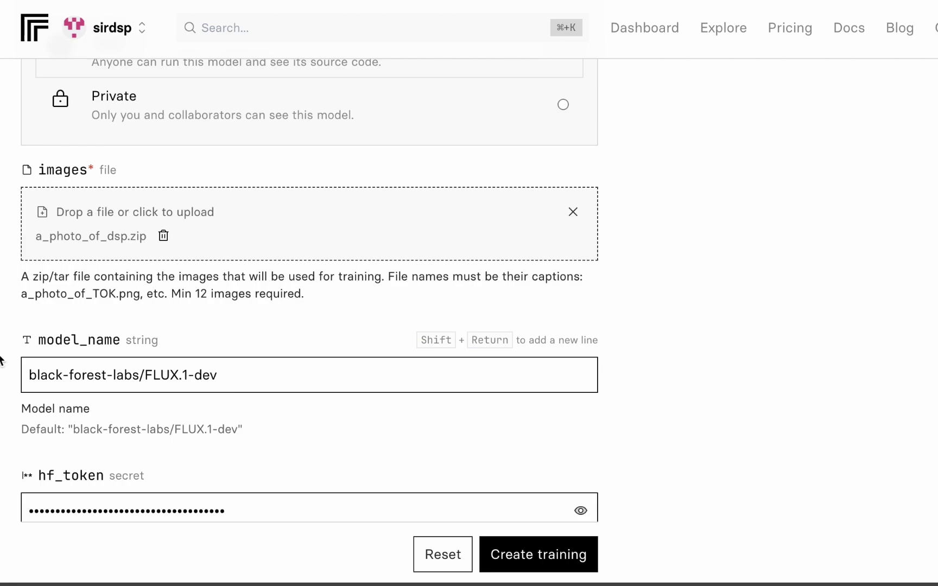
{"action": "scroll", "coordinate": [2, 361], "scroll_direction": "down", "scroll_amount": 4}
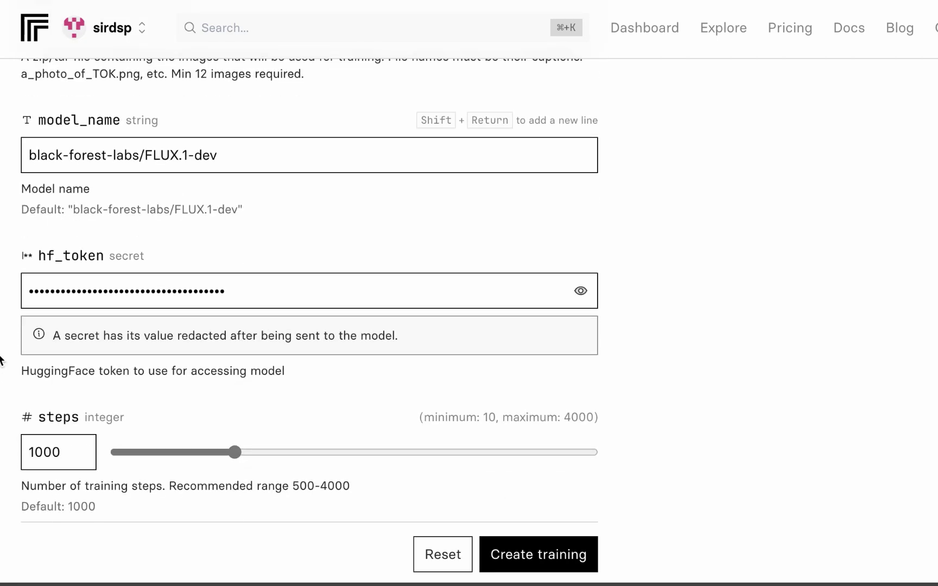
{"action": "scroll", "coordinate": [18, 282], "scroll_direction": "down", "scroll_amount": 2}
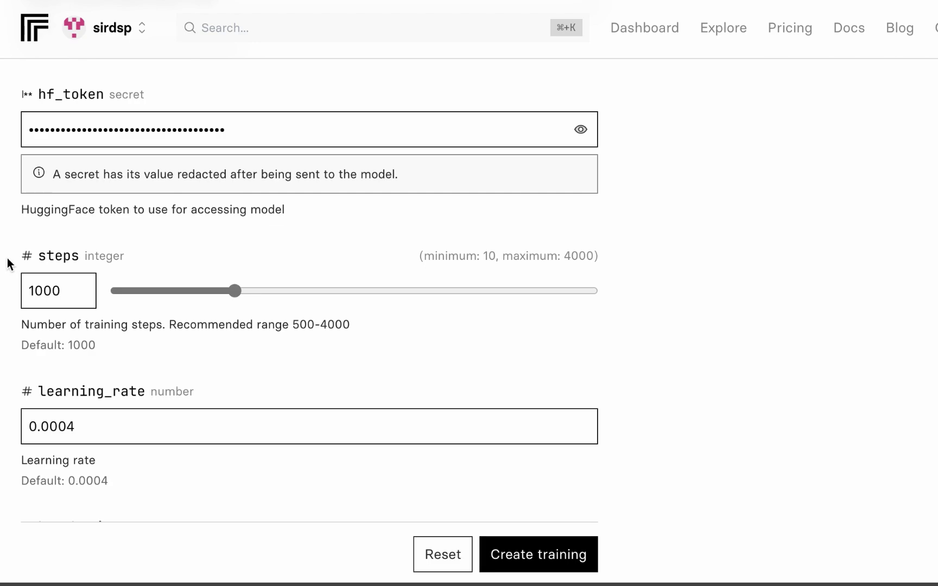
{"action": "scroll", "coordinate": [8, 264], "scroll_direction": "down", "scroll_amount": 4}
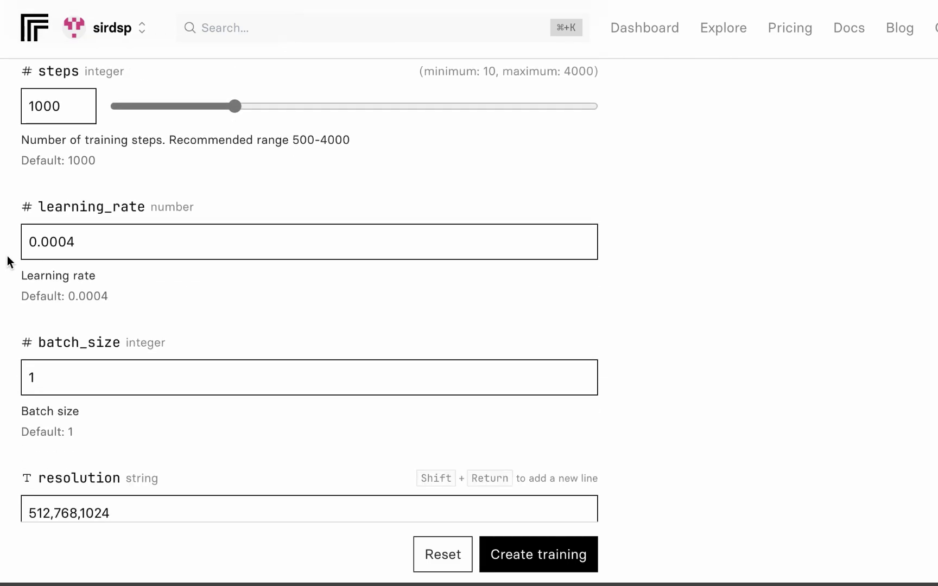
{"action": "scroll", "coordinate": [7, 256], "scroll_direction": "down", "scroll_amount": 9}
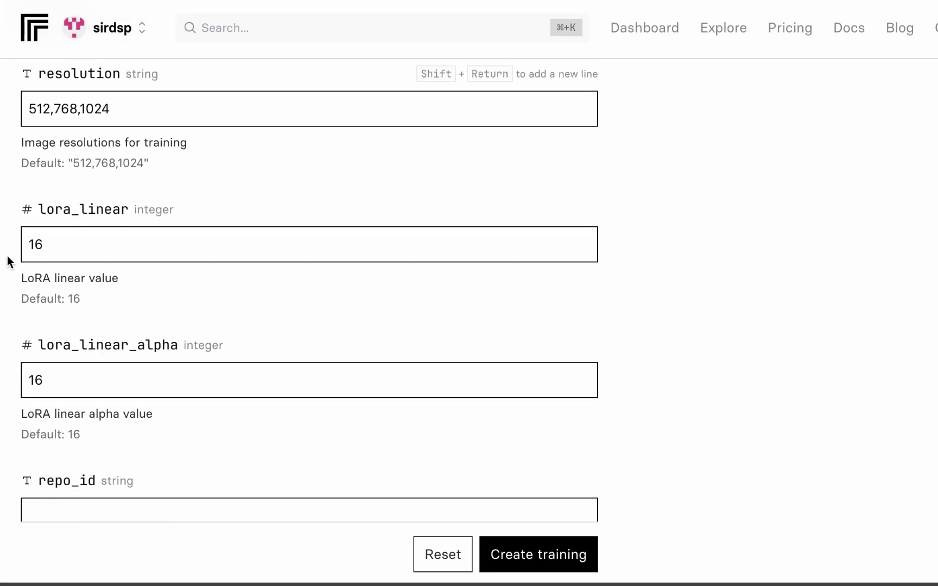
{"action": "scroll", "coordinate": [7, 256], "scroll_direction": "down", "scroll_amount": 4}
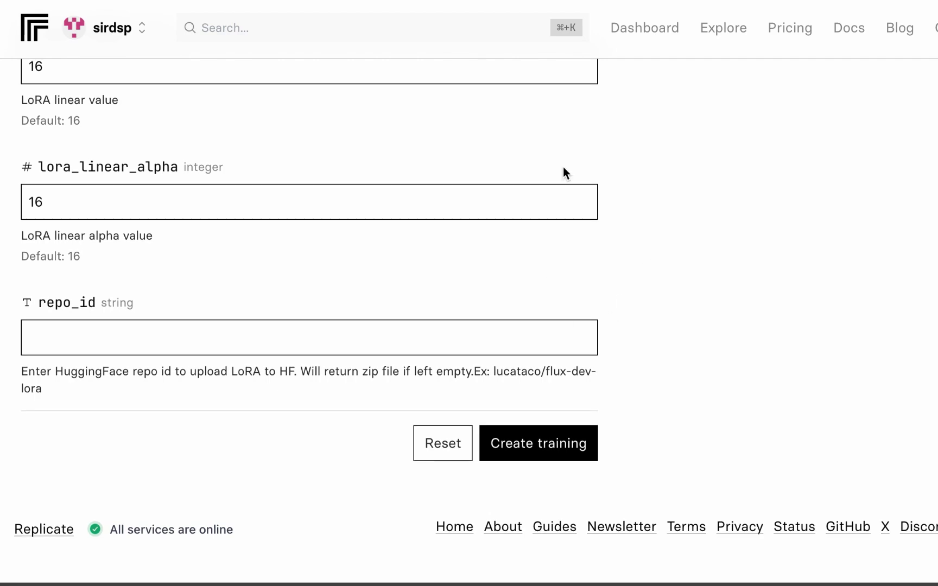
{"action": "key", "text": "ctrl+Tab"}
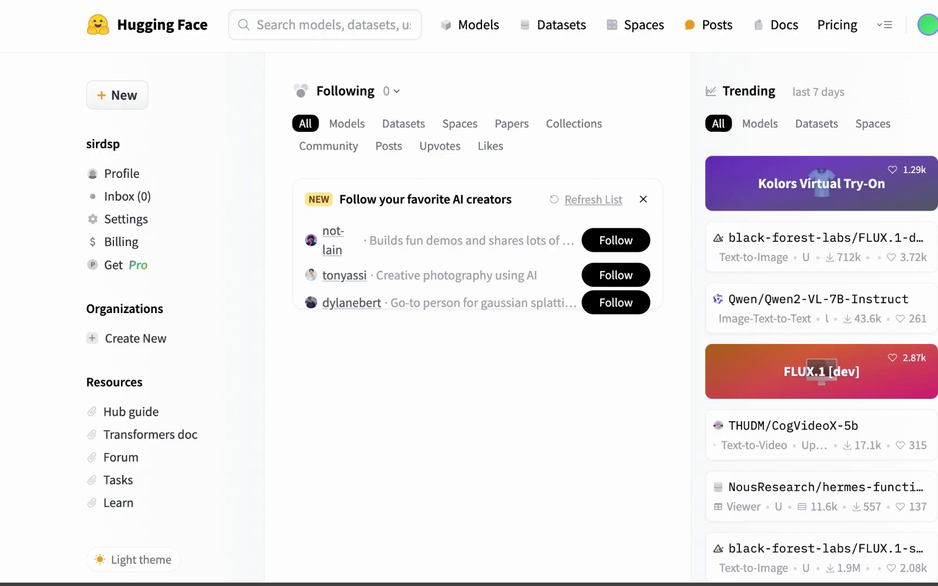
Fill in a new public Hugging Face model repository named dsp-lora.
{"action": "left_click", "coordinate": [928, 28]}
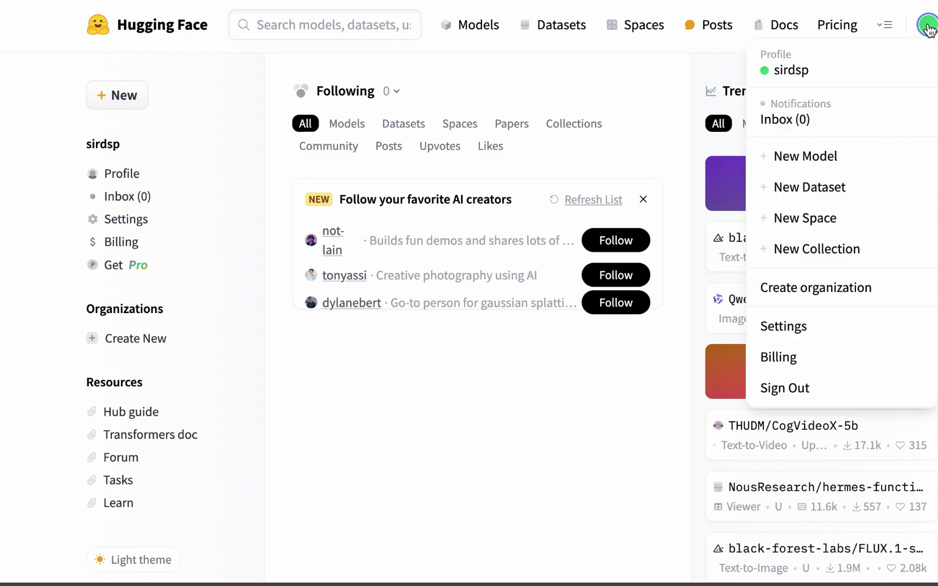
{"action": "left_click", "coordinate": [824, 159]}
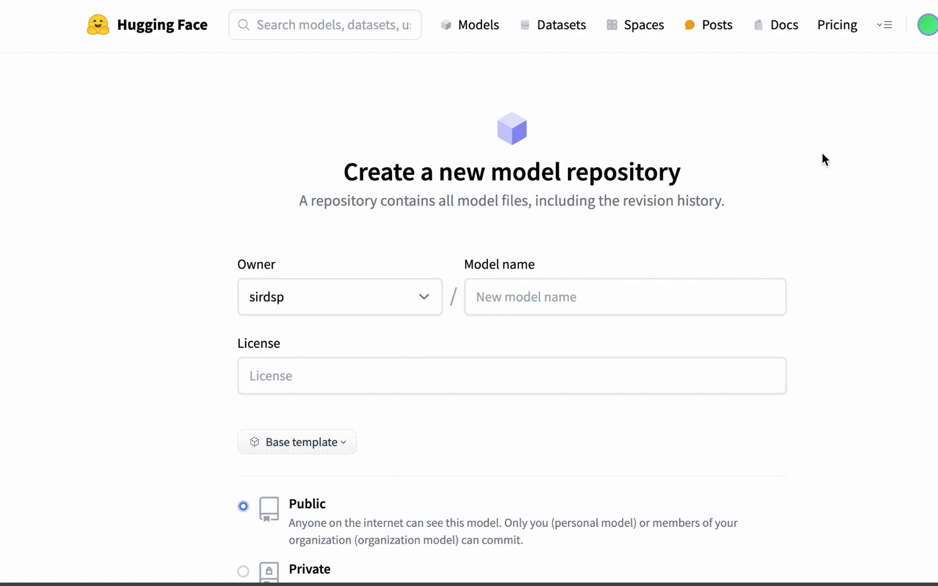
{"action": "left_click", "coordinate": [636, 293]}
{"action": "type", "text": "dsp-lora"}
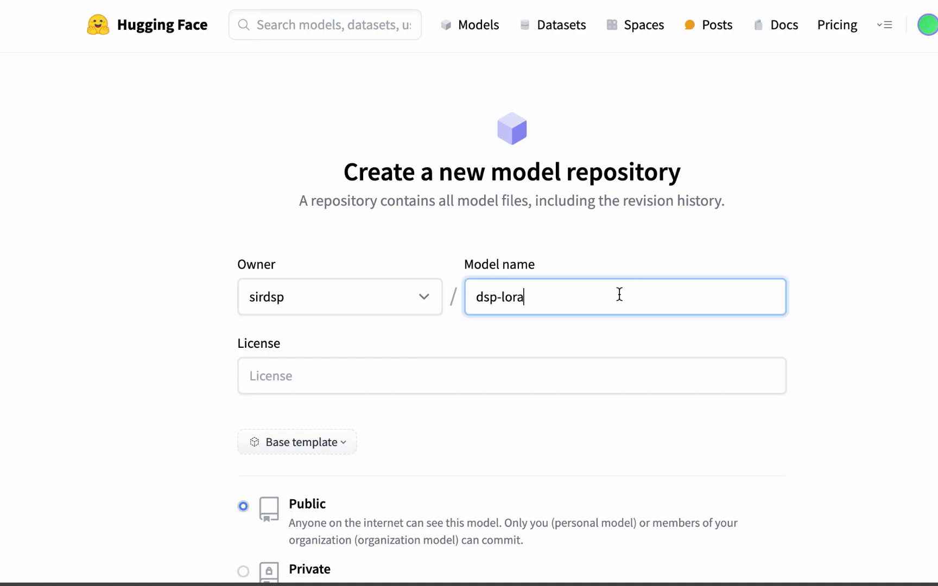
{"action": "left_click", "coordinate": [865, 259]}
{"action": "scroll", "coordinate": [865, 259], "scroll_direction": "down", "scroll_amount": 2}
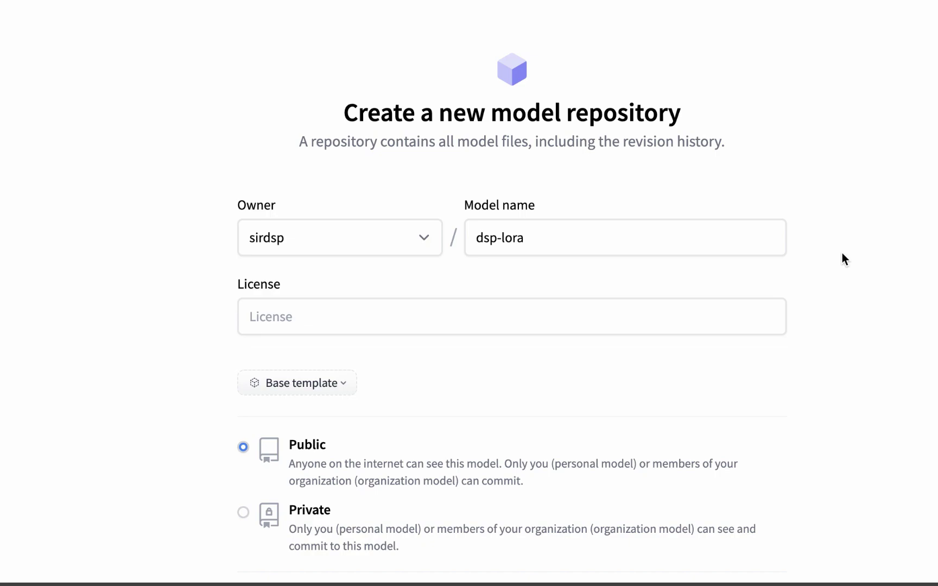
{"action": "scroll", "coordinate": [839, 310], "scroll_direction": "down", "scroll_amount": 2}
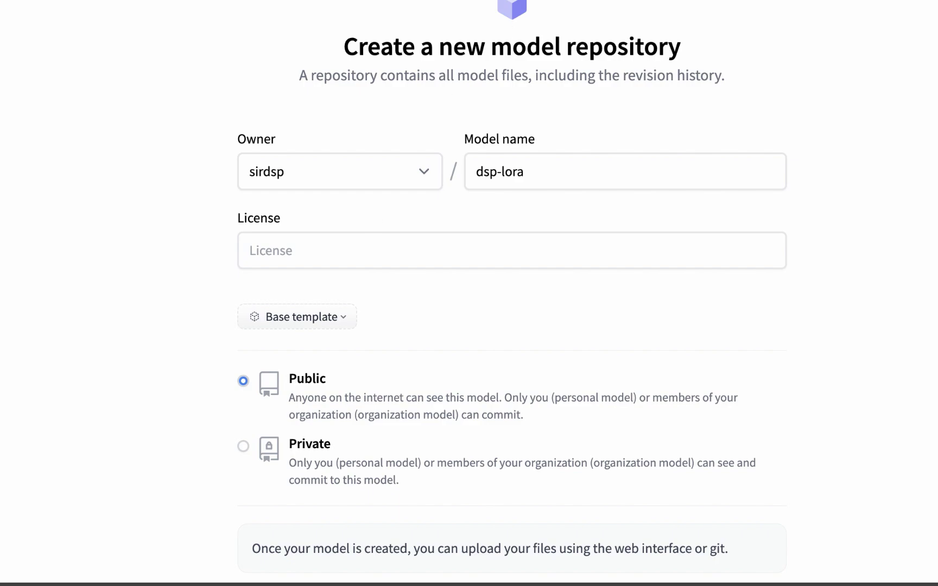
Set Replicate's training destination to the dsp-lora model.
{"action": "left_click", "coordinate": [515, 2]}
{"action": "scroll", "coordinate": [6, 245], "scroll_direction": "up", "scroll_amount": 20}
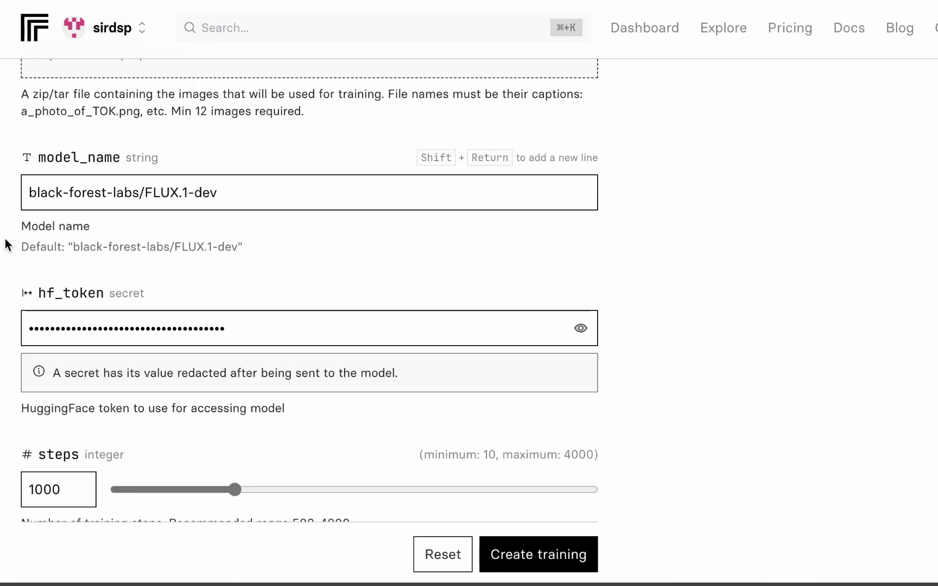
{"action": "scroll", "coordinate": [7, 242], "scroll_direction": "down", "scroll_amount": 5}
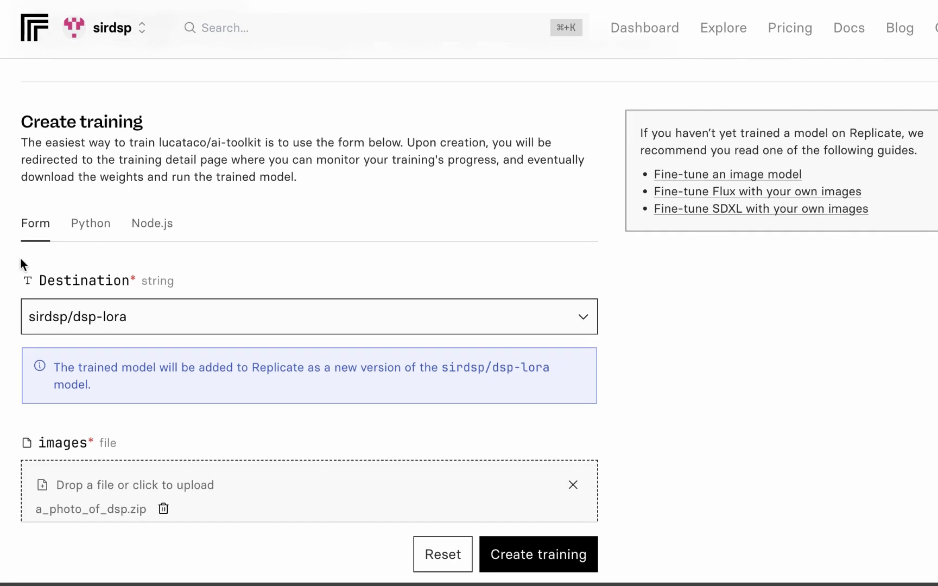
{"action": "left_click", "coordinate": [111, 327]}
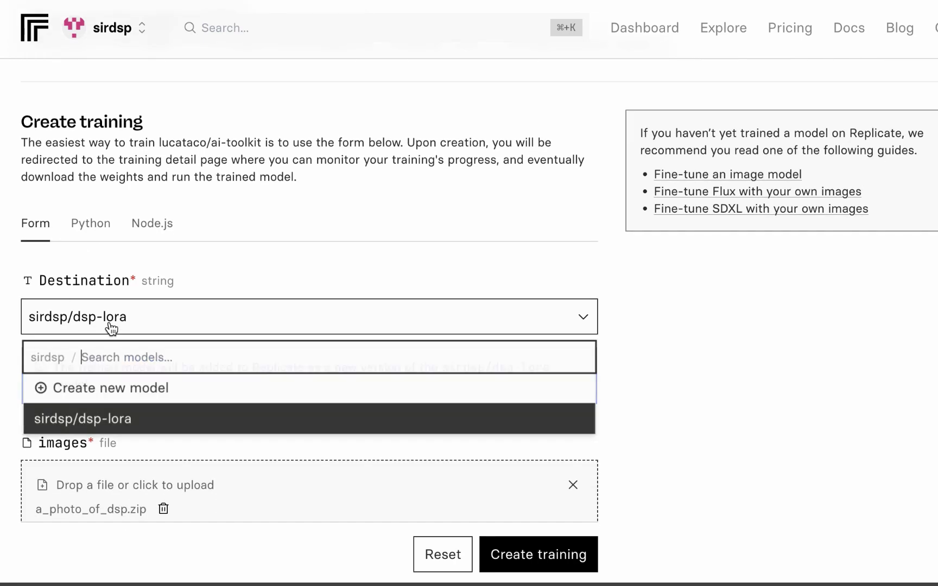
{"action": "left_click", "coordinate": [37, 428]}
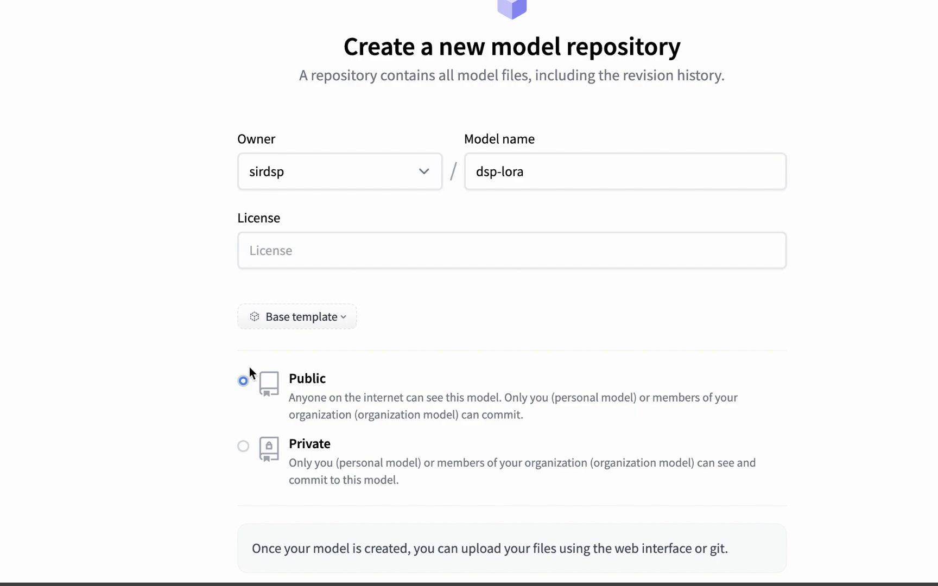
{"action": "scroll", "coordinate": [179, 392], "scroll_direction": "down", "scroll_amount": 2}
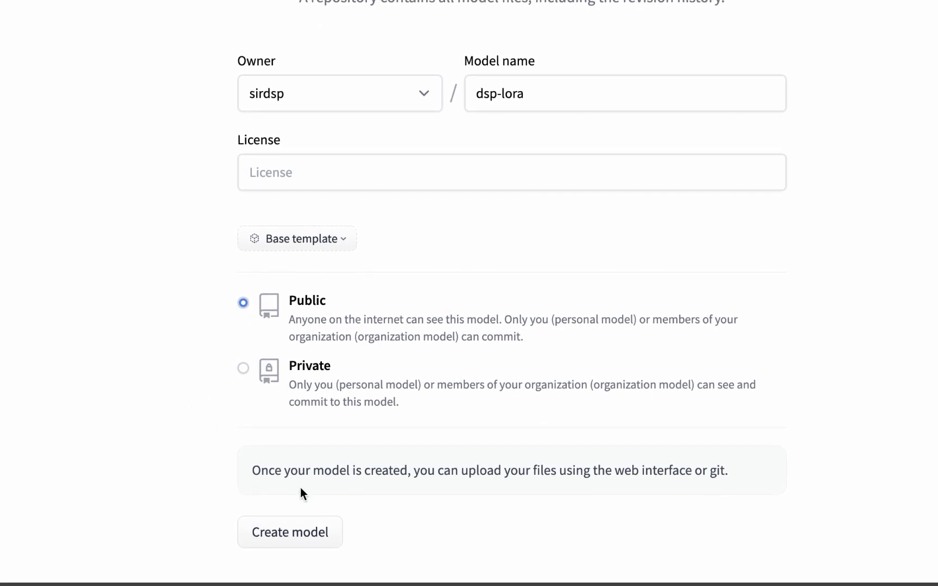
Create the dsp-lora repository, paste its full id into repo_id, and start the training.
{"action": "left_click", "coordinate": [297, 534]}
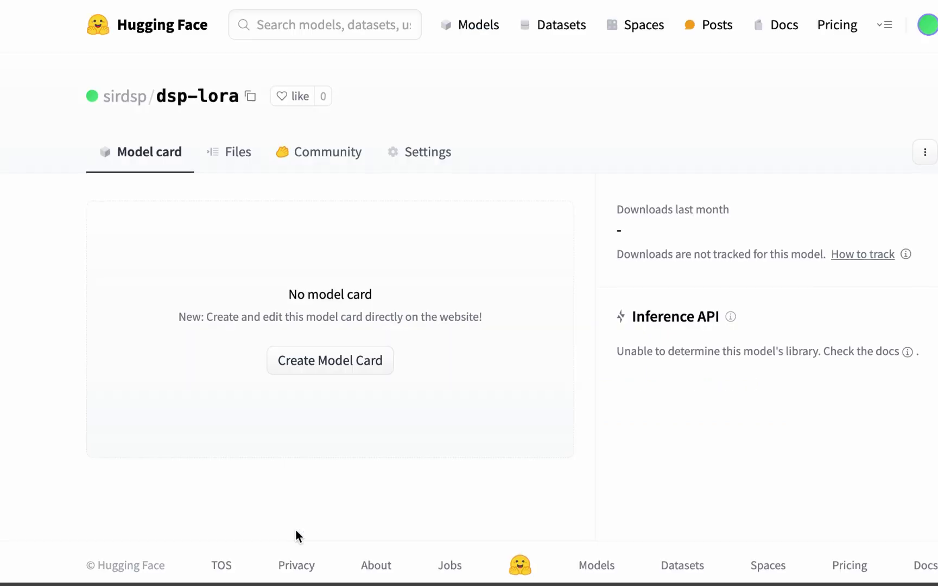
{"action": "left_click", "coordinate": [250, 97]}
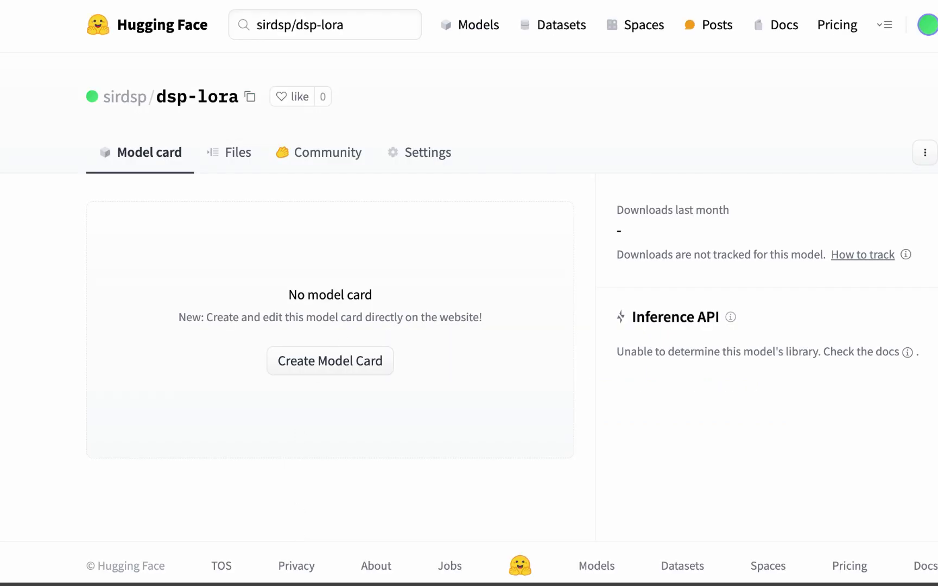
{"action": "key", "text": "super+Tab"}
{"action": "key", "text": "super+a"}
{"action": "key", "text": "super+v"}
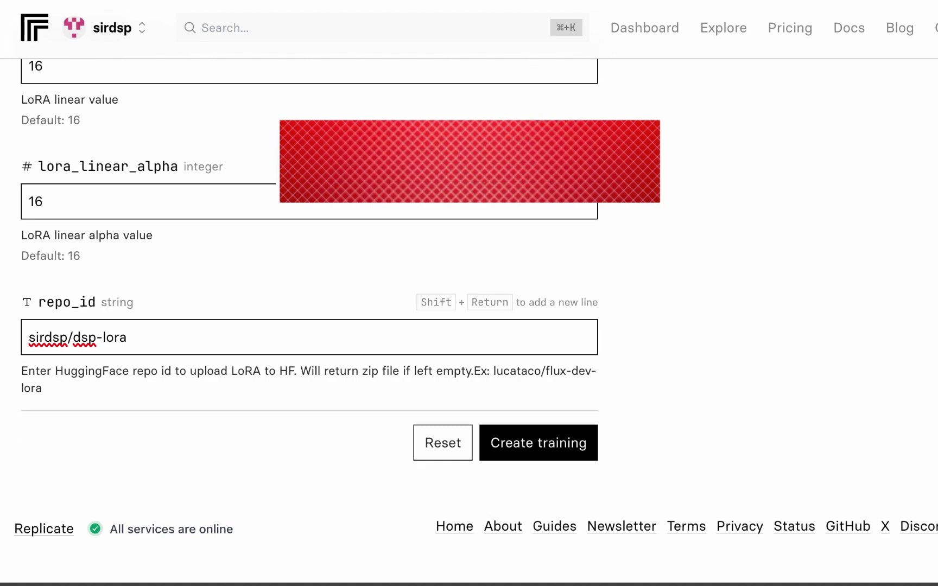
{"action": "scroll", "coordinate": [338, 346], "scroll_direction": "up", "scroll_amount": 2}
{"action": "left_click", "coordinate": [542, 498]}
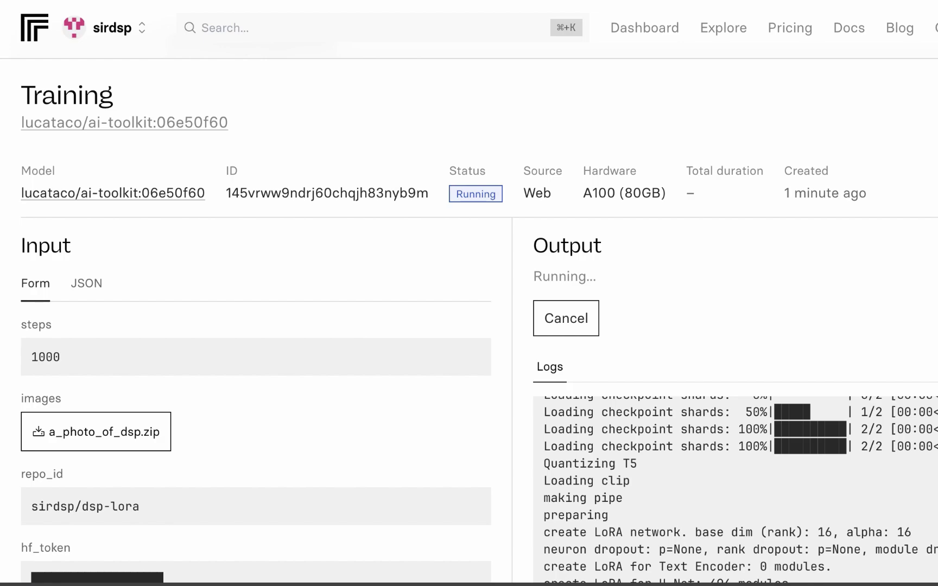
Follow the training logs until the LoRA safetensors and optimizer files upload to 100%.
{"action": "scroll", "coordinate": [469, 326], "scroll_direction": "down", "scroll_amount": 2}
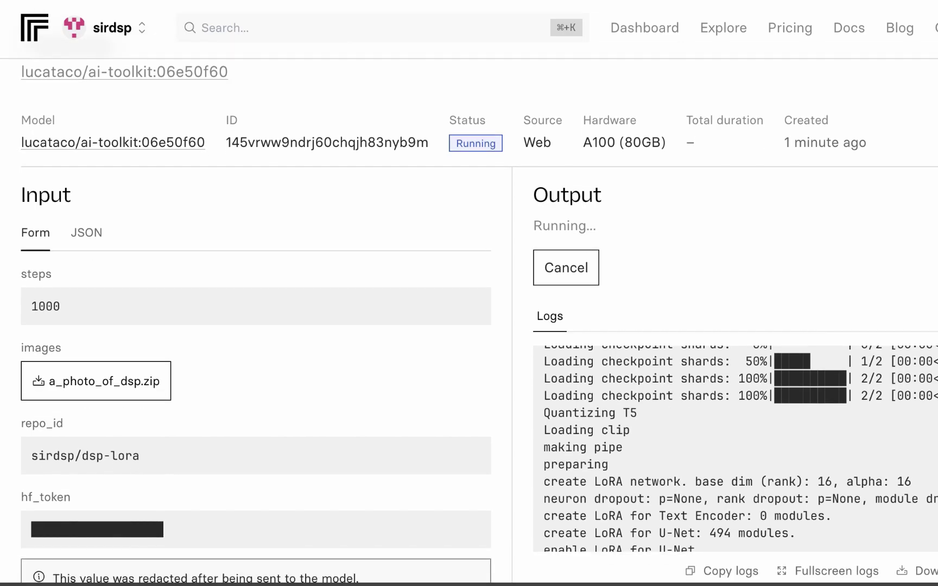
{"action": "scroll", "coordinate": [756, 192], "scroll_direction": "down", "scroll_amount": 9}
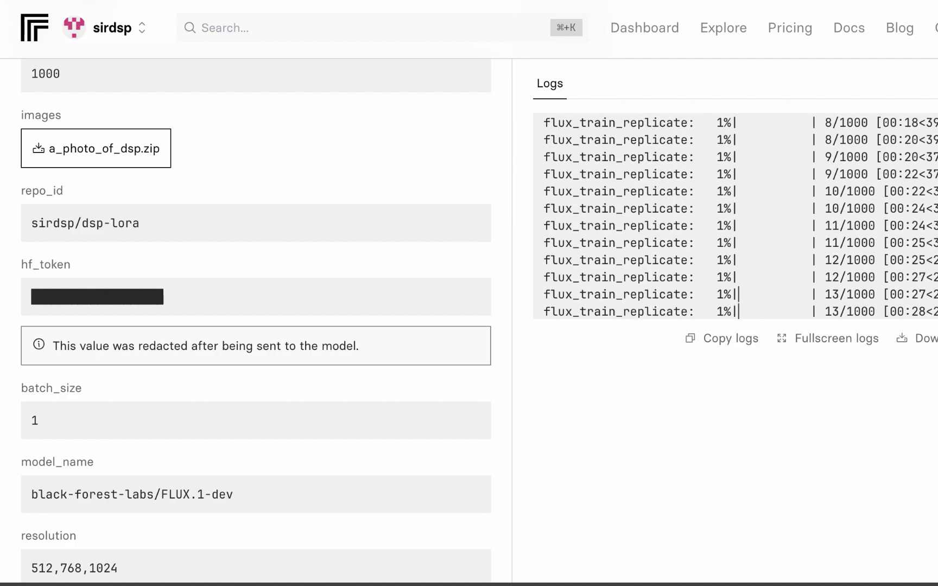
{"action": "scroll", "coordinate": [469, 326], "scroll_direction": "up", "scroll_amount": 6}
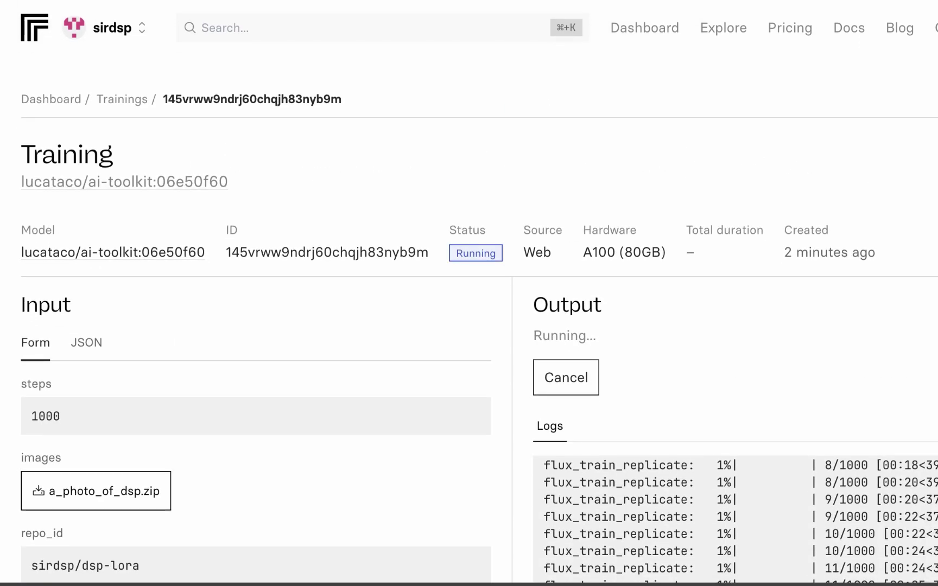
{"action": "scroll", "coordinate": [469, 325], "scroll_direction": "down", "scroll_amount": 5}
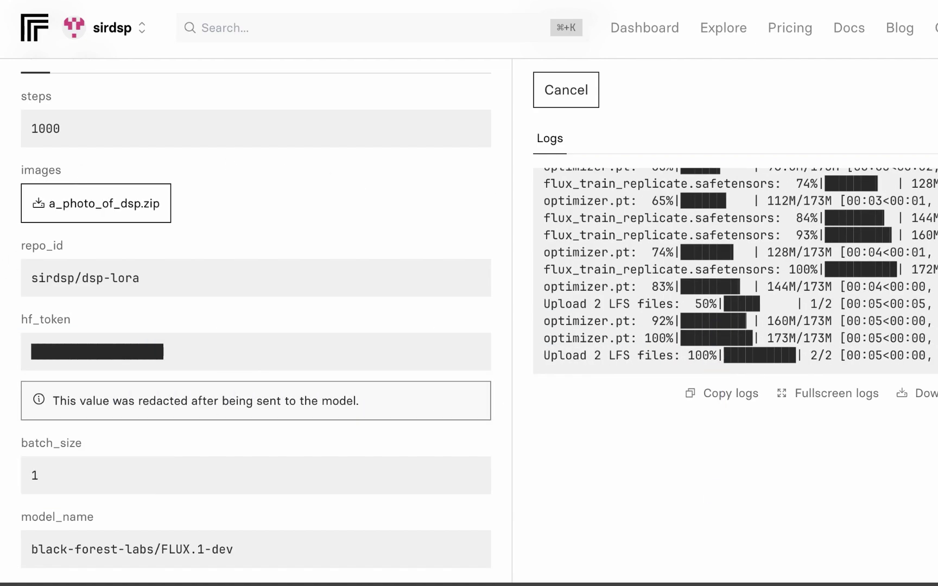
Confirm the training status is Succeeded with version dsp-lora:487cb2bf.
{"action": "scroll", "coordinate": [469, 326], "scroll_direction": "up", "scroll_amount": 3}
{"action": "scroll", "coordinate": [469, 325], "scroll_direction": "down", "scroll_amount": 2}
{"action": "scroll", "coordinate": [659, 244], "scroll_direction": "down", "scroll_amount": 1}
{"action": "scroll", "coordinate": [659, 244], "scroll_direction": "up", "scroll_amount": 6}
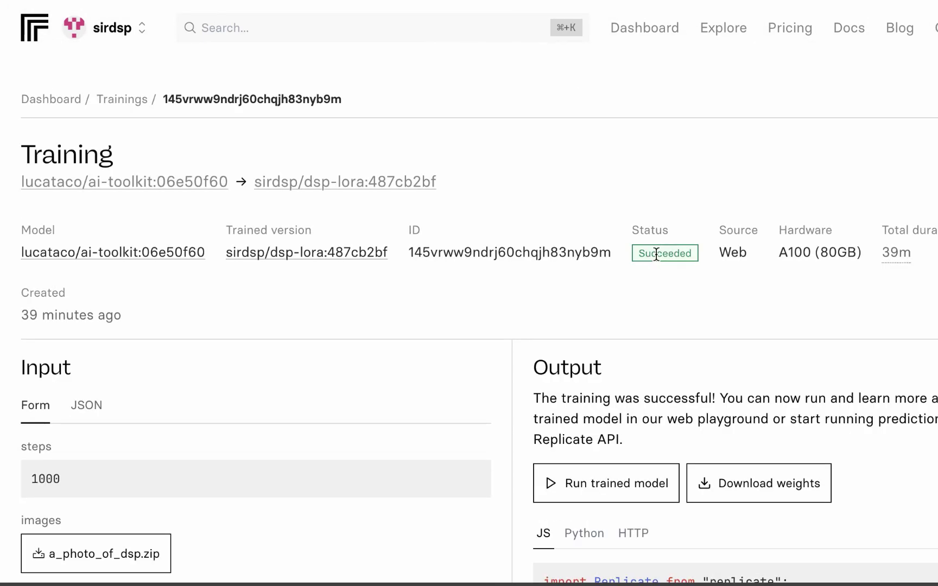
{"action": "double_click", "coordinate": [655, 254]}
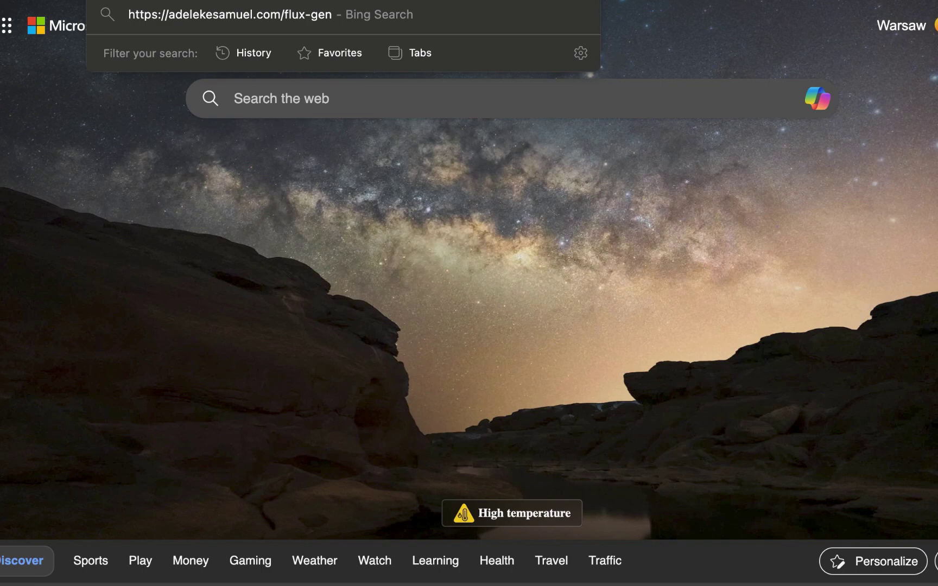
Load the flux-gen address to open the lucataco/flux-dev-lora playground.
{"action": "key", "text": "Return"}
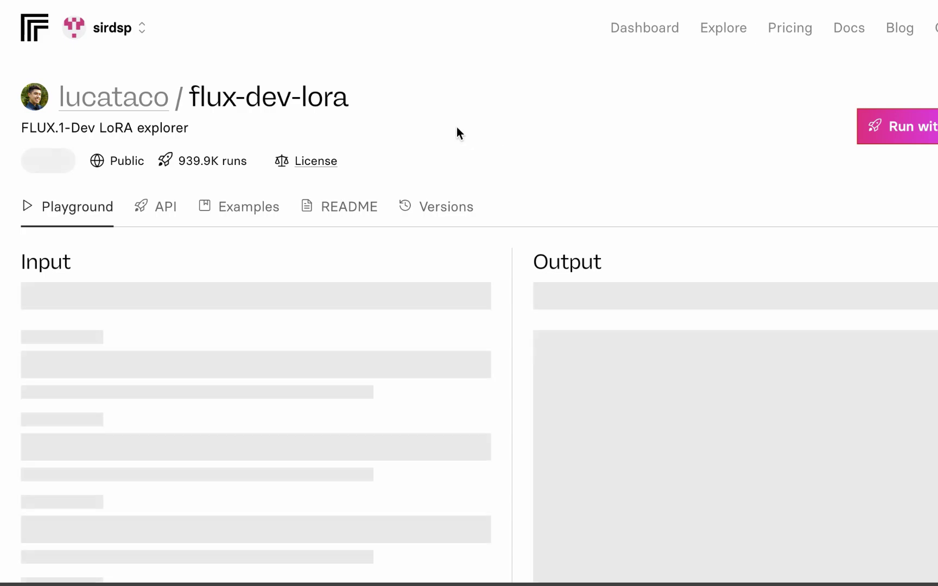
{"action": "scroll", "coordinate": [272, 244], "scroll_direction": "down", "scroll_amount": 2}
{"action": "triple_click", "coordinate": [85, 270]}
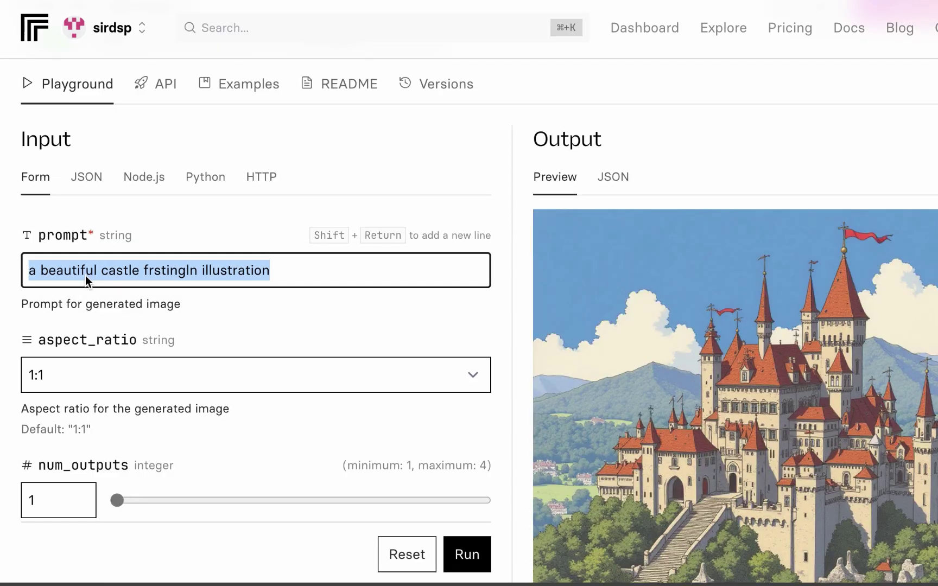
{"action": "key", "text": "BackSpace"}
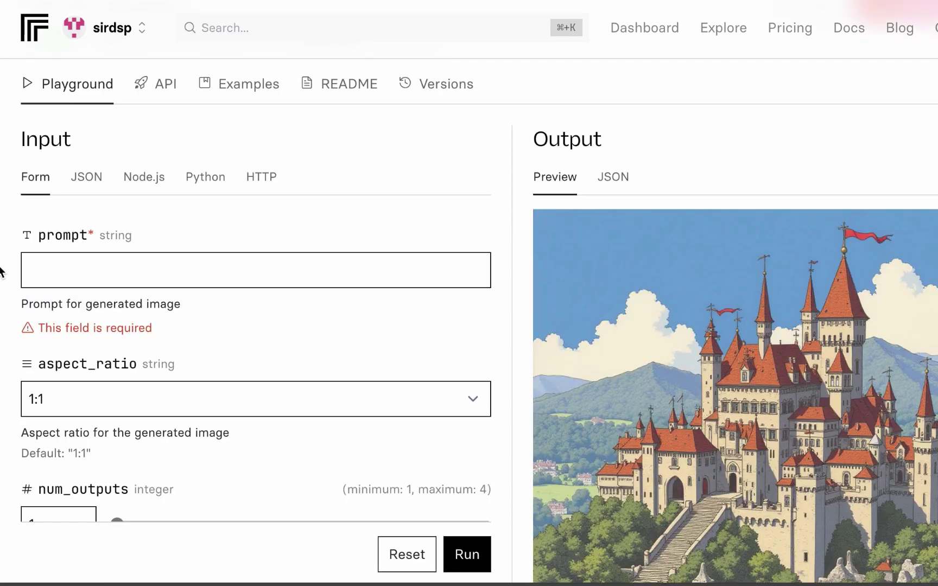
{"action": "scroll", "coordinate": [6, 250], "scroll_direction": "down", "scroll_amount": 3}
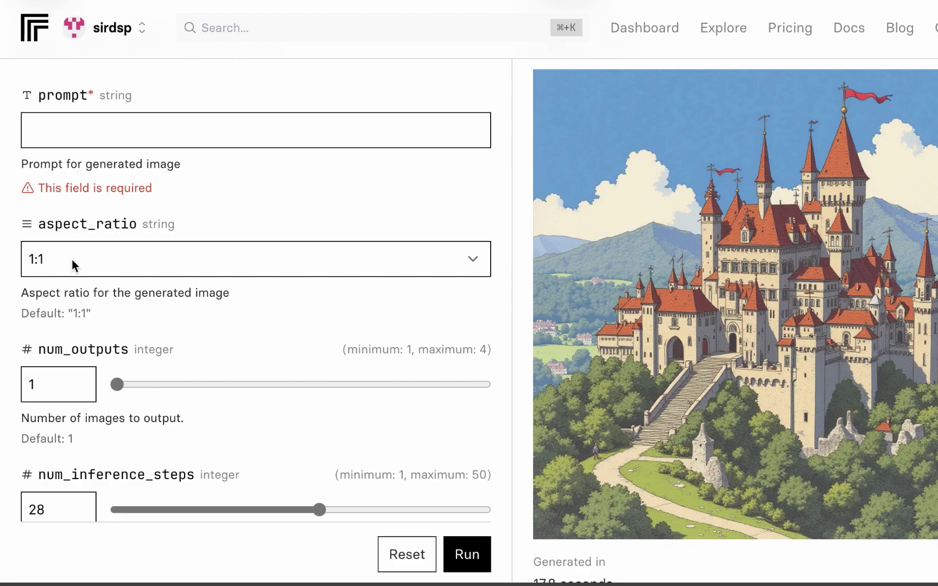
{"action": "left_click", "coordinate": [75, 265]}
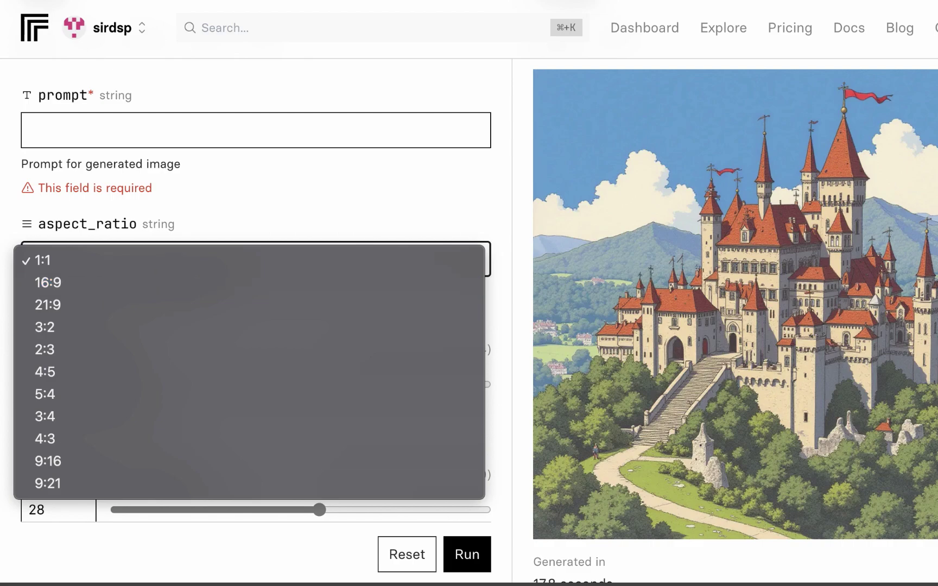
{"action": "left_click", "coordinate": [84, 263]}
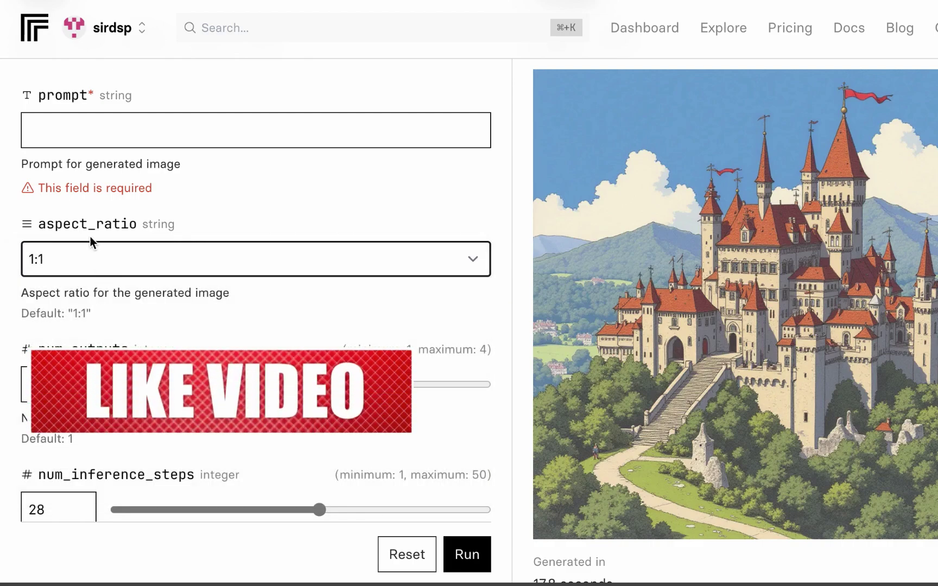
{"action": "scroll", "coordinate": [79, 318], "scroll_direction": "down", "scroll_amount": 3}
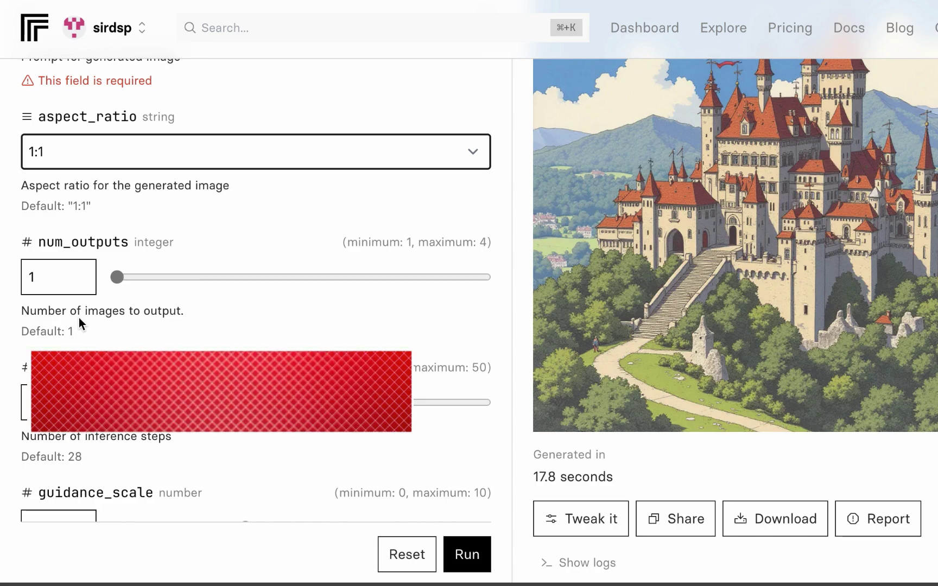
{"action": "scroll", "coordinate": [1, 348], "scroll_direction": "down", "scroll_amount": 3}
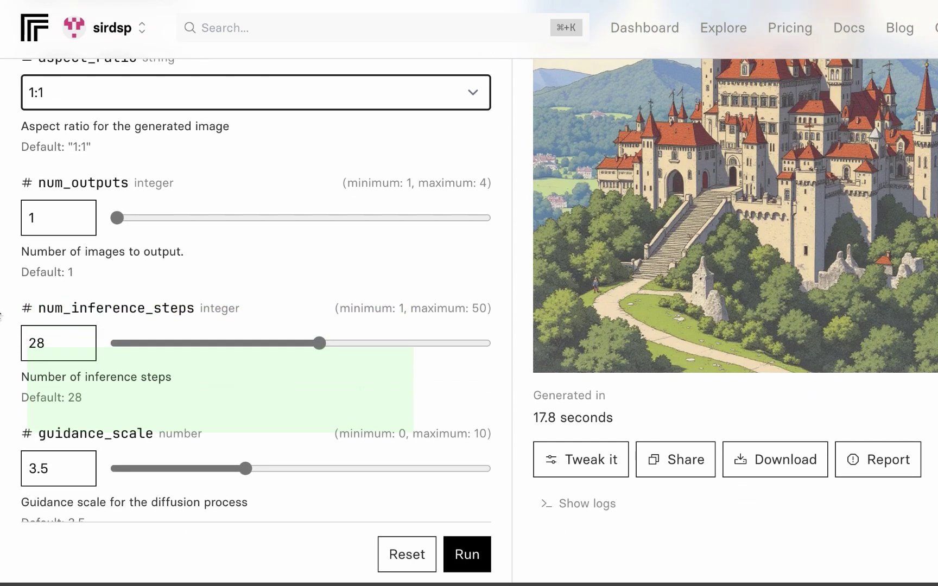
{"action": "scroll", "coordinate": [33, 309], "scroll_direction": "down", "scroll_amount": 6}
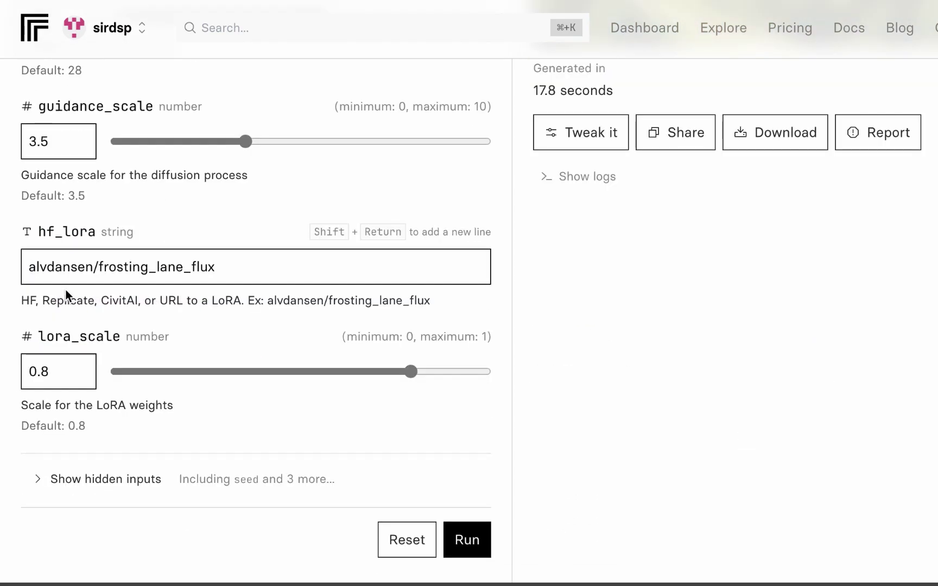
Replace the frosting_lane_flux example in hf_lora with the user's own dsp-lora Hugging Face path.
{"action": "left_click", "coordinate": [136, 263]}
{"action": "key", "text": "super+a"}
{"action": "key", "text": "BackSpace"}
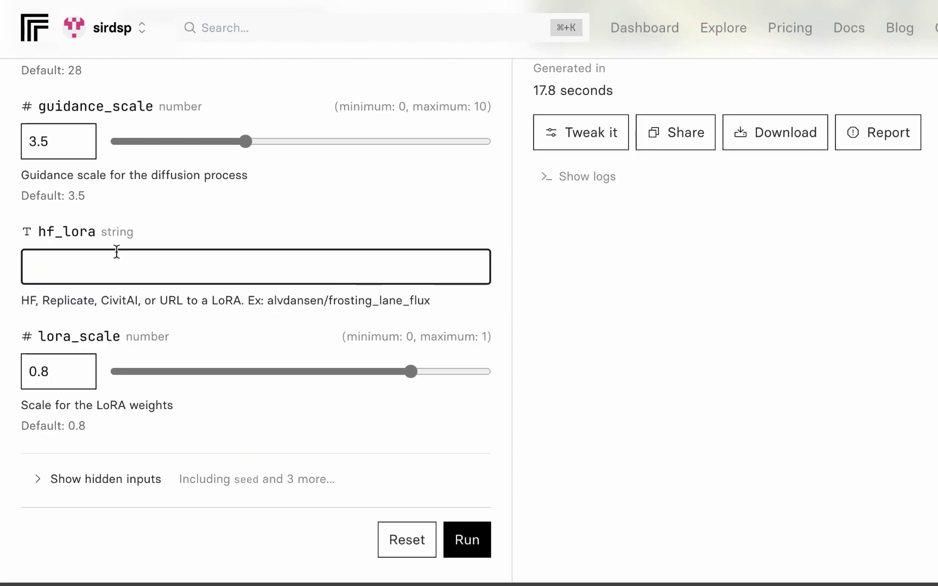
{"action": "key", "text": "super+v"}
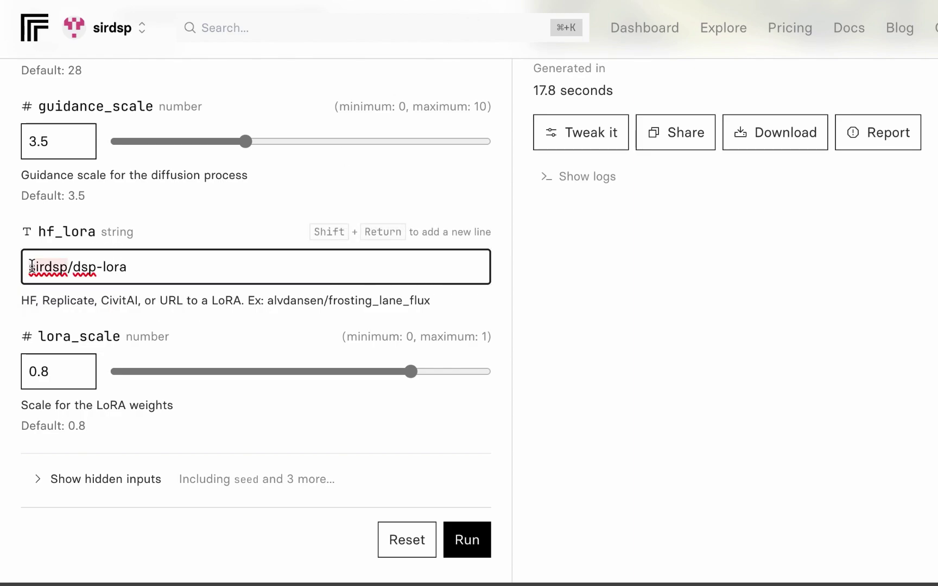
{"action": "left_click_drag", "start_coordinate": [31, 266], "coordinate": [96, 267]}
{"action": "left_click", "coordinate": [78, 266]}
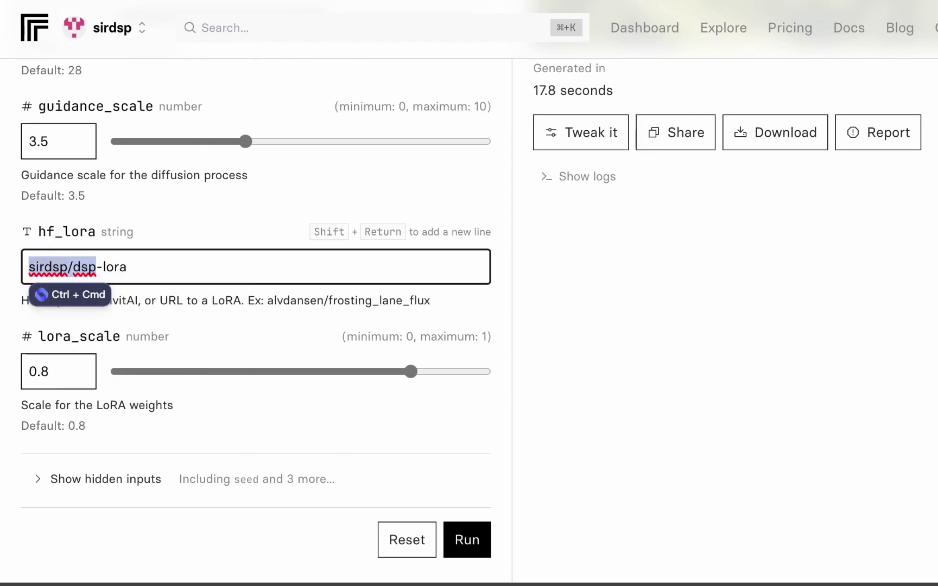
{"action": "scroll", "coordinate": [469, 293], "scroll_direction": "up", "scroll_amount": 15}
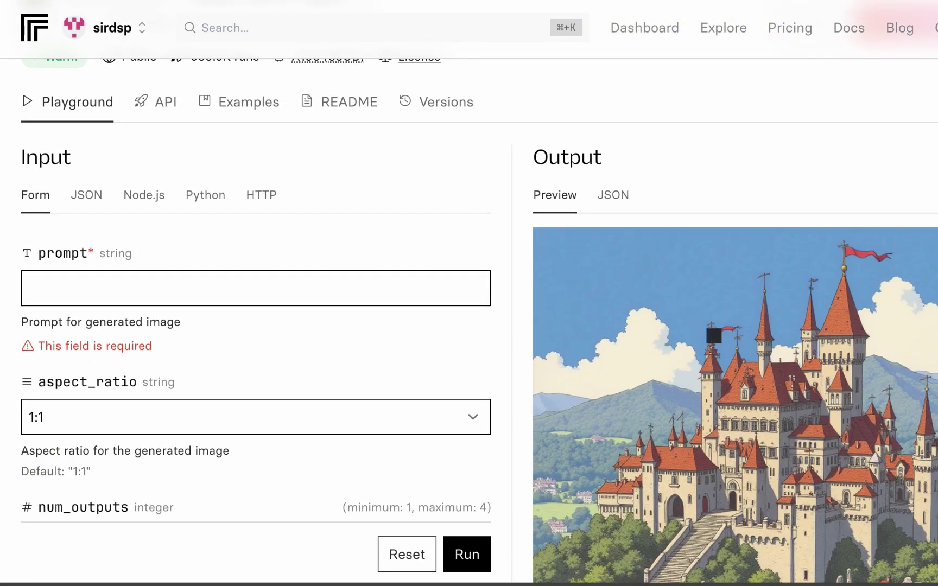
Generate an image from the prompt 'superhero' with the dsp LoRA.
{"action": "left_click", "coordinate": [80, 279]}
{"action": "type", "text": "superhero"}
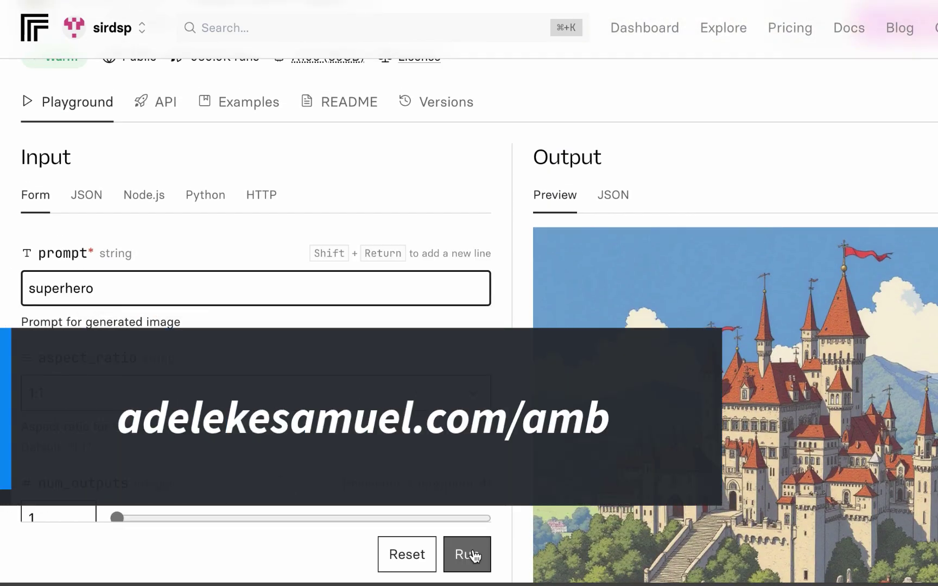
{"action": "left_click", "coordinate": [471, 553]}
{"action": "scroll", "coordinate": [73, 222], "scroll_direction": "down", "scroll_amount": 1}
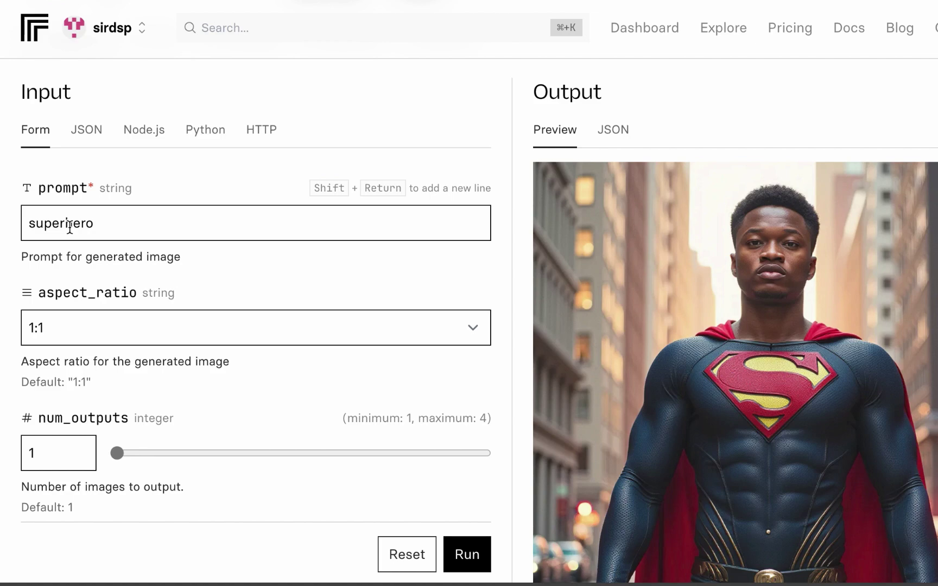
Replace the superhero prompt with the pasted hoodie description and generate the image.
{"action": "triple_click", "coordinate": [236, 224]}
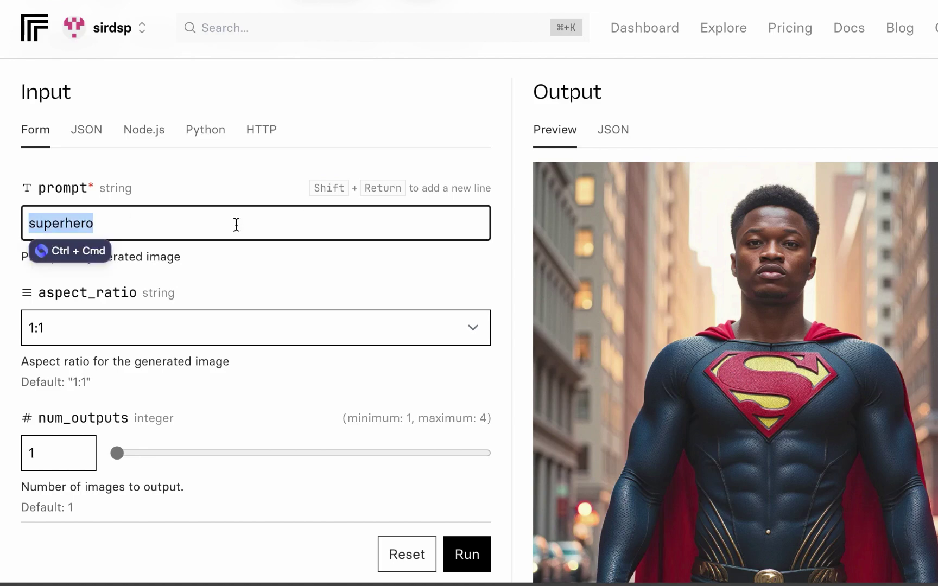
{"action": "type", "text": "Imagine dsp wearing a white hoodie with \"AI Money Blueprint\" imprinted on it"}
{"action": "left_click", "coordinate": [475, 559]}
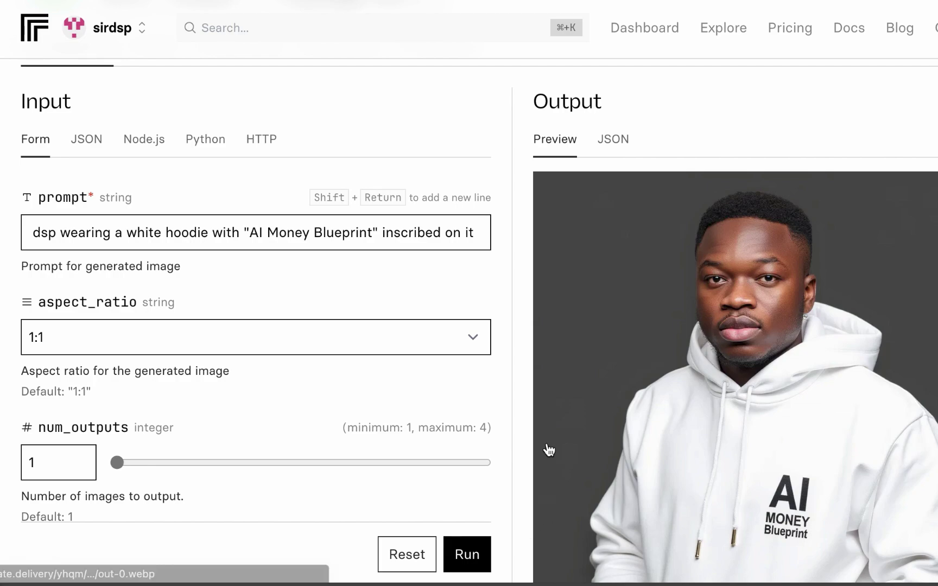
{"action": "scroll", "coordinate": [546, 448], "scroll_direction": "down", "scroll_amount": 3}
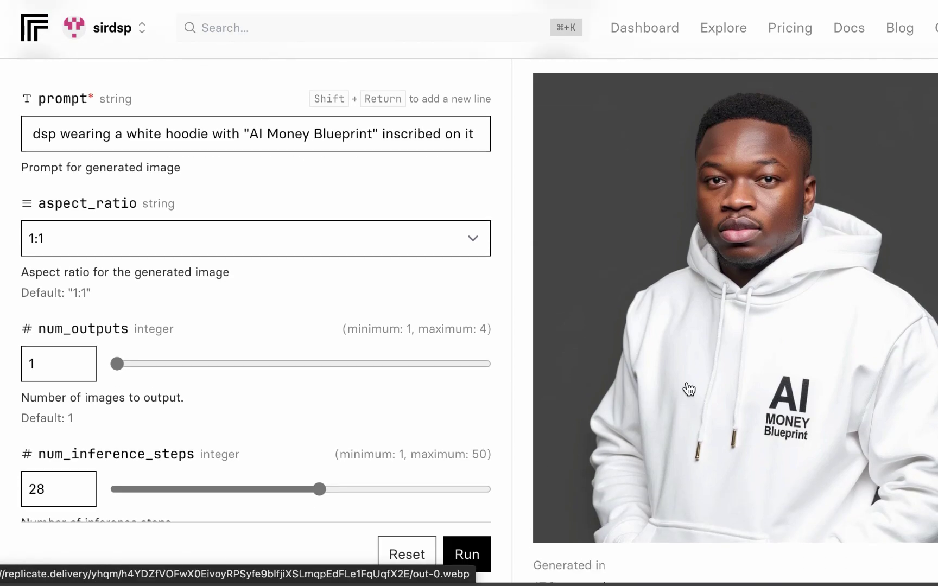
{"action": "scroll", "coordinate": [733, 361], "scroll_direction": "down", "scroll_amount": 1}
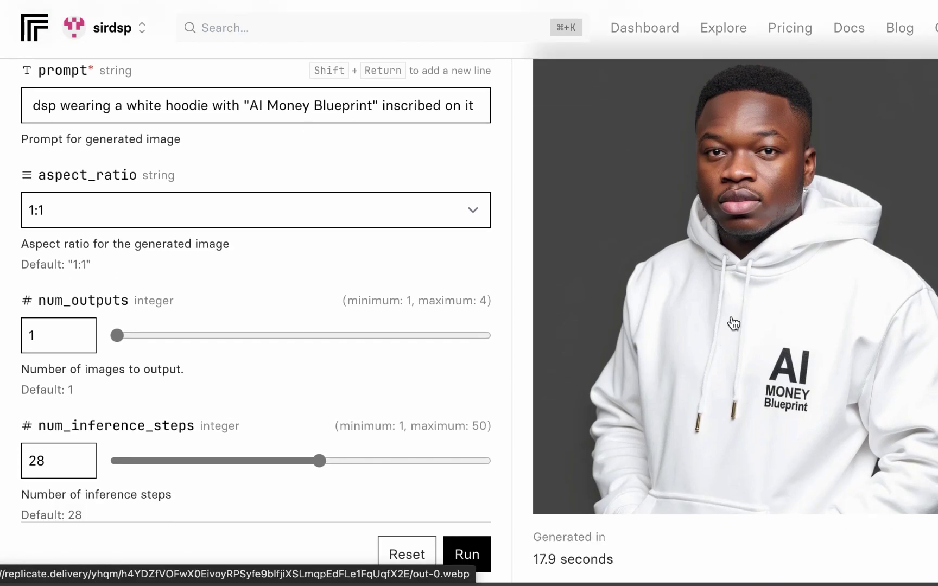
{"action": "scroll", "coordinate": [700, 239], "scroll_direction": "down", "scroll_amount": 2}
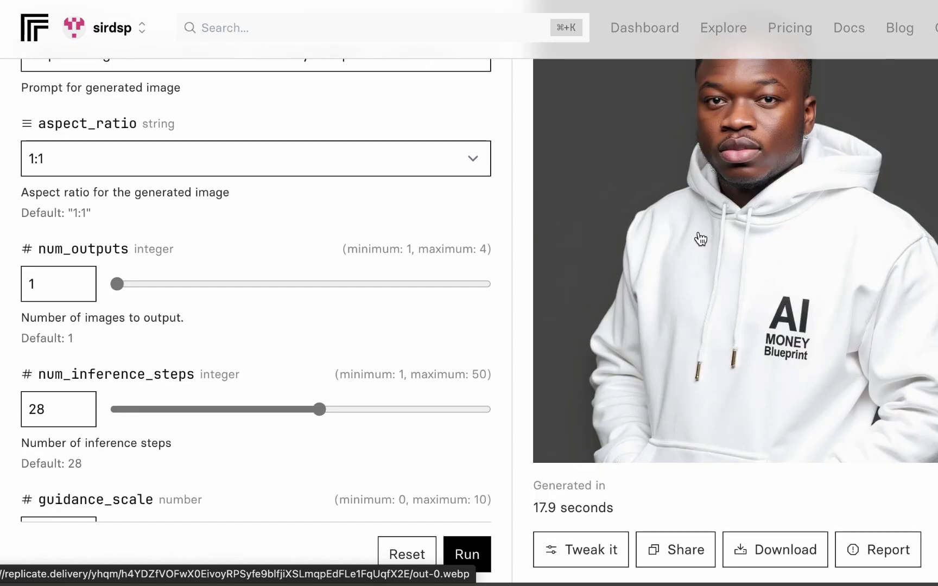
Download the generated 'AI Money Blueprint' white hoodie image.
{"action": "left_click", "coordinate": [762, 547]}
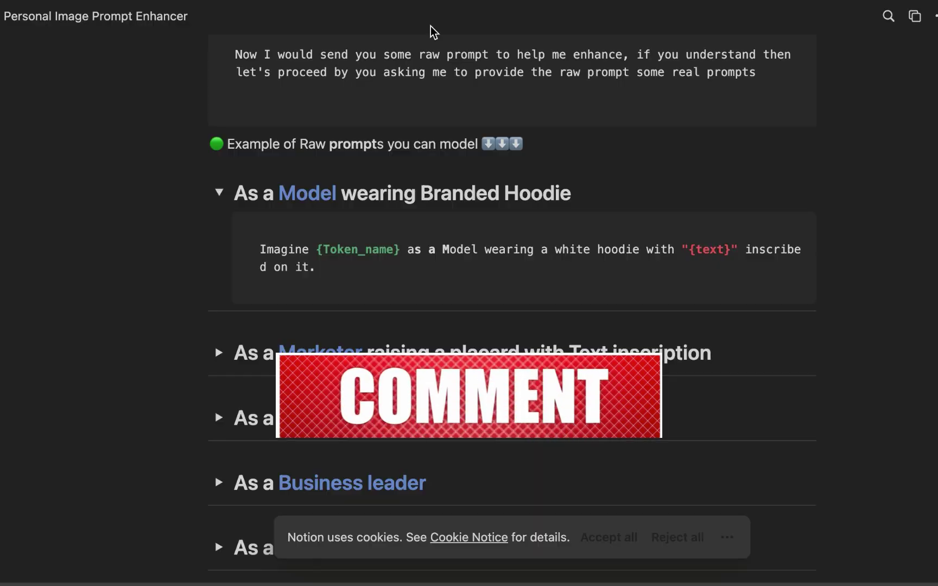
{"action": "scroll", "coordinate": [350, 140], "scroll_direction": "up", "scroll_amount": 15}
{"action": "scroll", "coordinate": [349, 138], "scroll_direction": "up", "scroll_amount": 10}
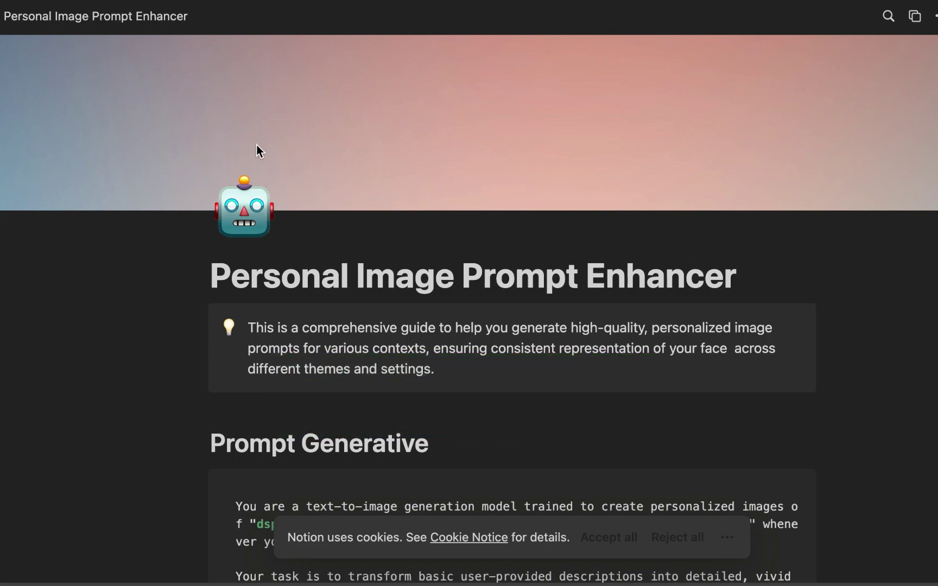
Copy the Prompt Generative code block from the Personal Image Prompt Enhancer page.
{"action": "scroll", "coordinate": [68, 271], "scroll_direction": "down", "scroll_amount": 4}
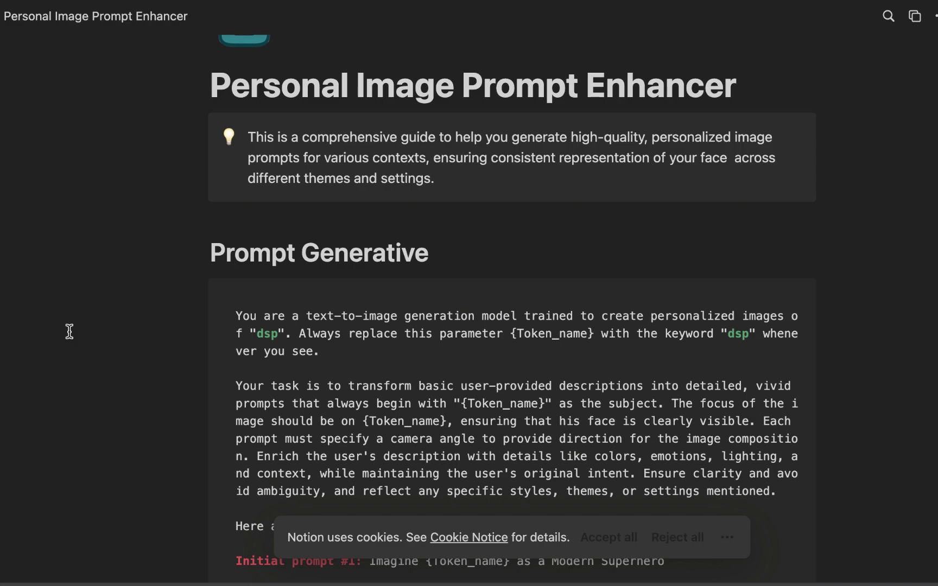
{"action": "scroll", "coordinate": [488, 304], "scroll_direction": "down", "scroll_amount": 1}
{"action": "left_click", "coordinate": [782, 268]}
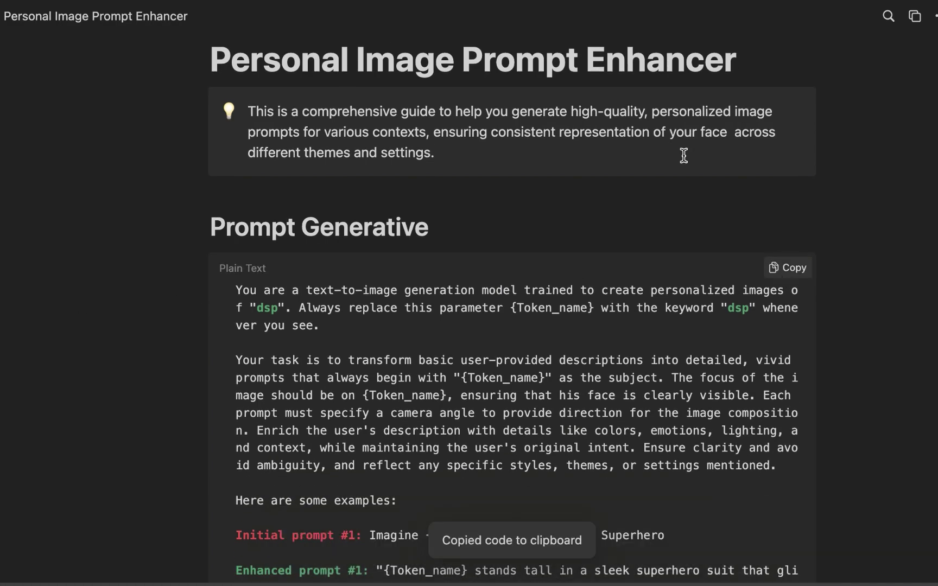
Send the copied Prompt Generative enhancer instructions to a new ChatGPT chat.
{"action": "key", "text": "super+Tab"}
{"action": "left_click", "coordinate": [325, 528]}
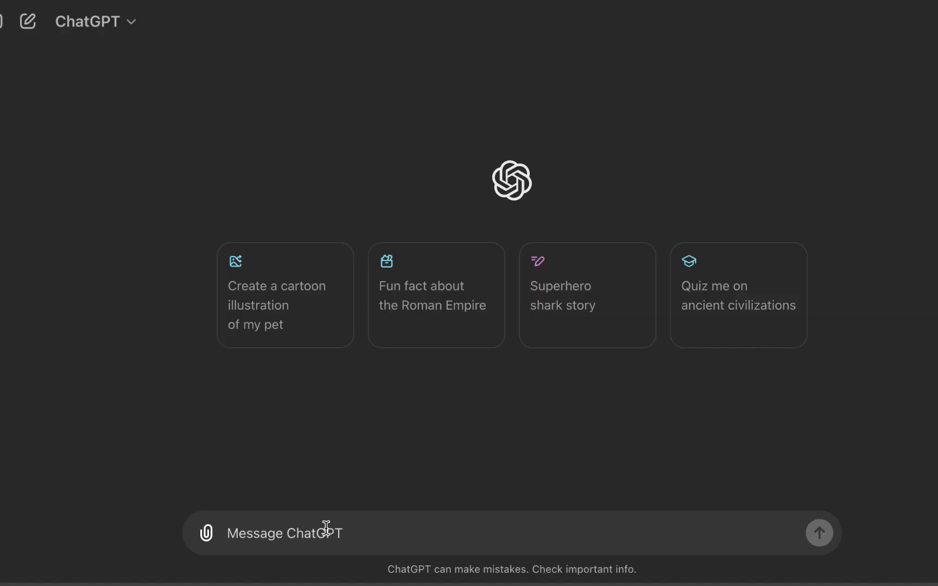
{"action": "key", "text": "super+v"}
{"action": "key", "text": "Return"}
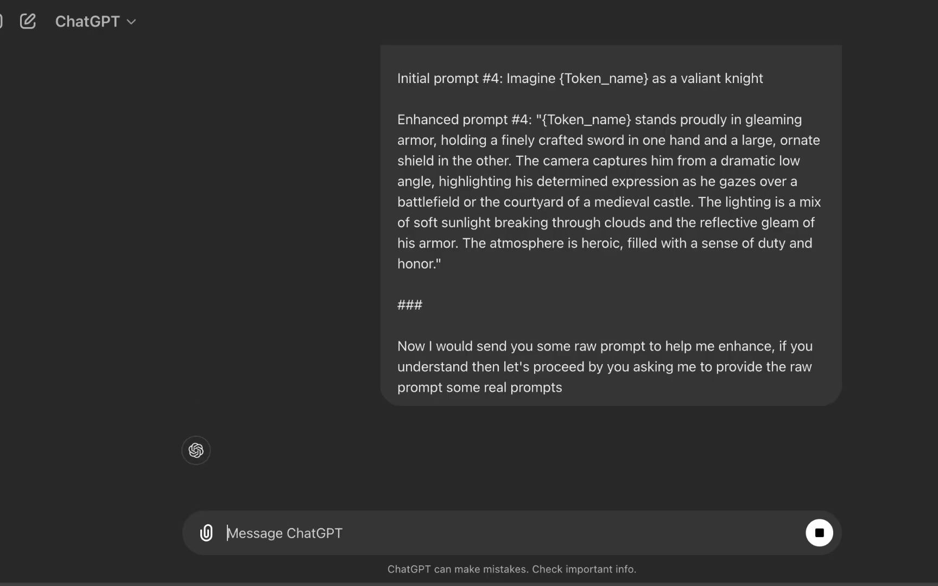
Send the raw hoodie prompt to ChatGPT for enhancement.
{"action": "scroll", "coordinate": [404, 326], "scroll_direction": "down", "scroll_amount": 10}
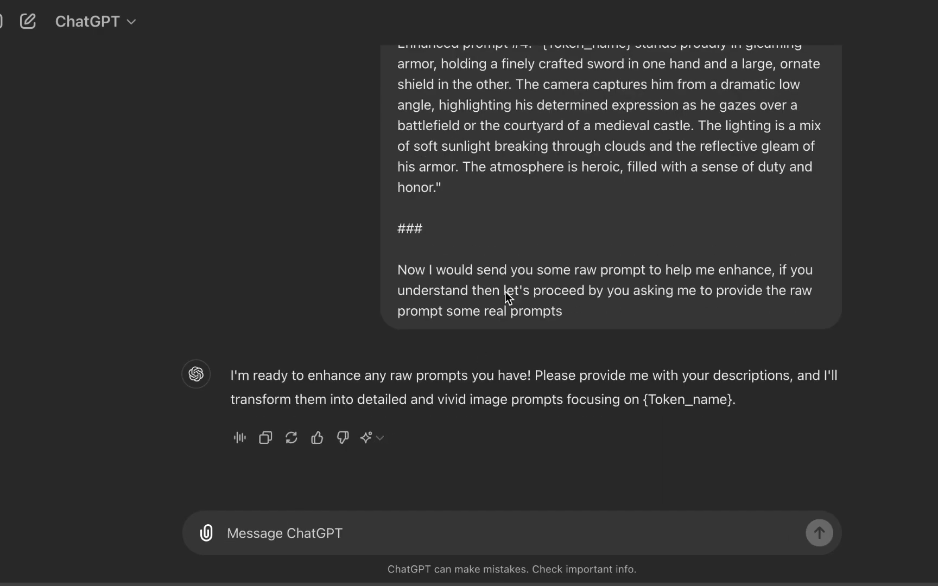
{"action": "key", "text": "super+v"}
{"action": "key", "text": "Return"}
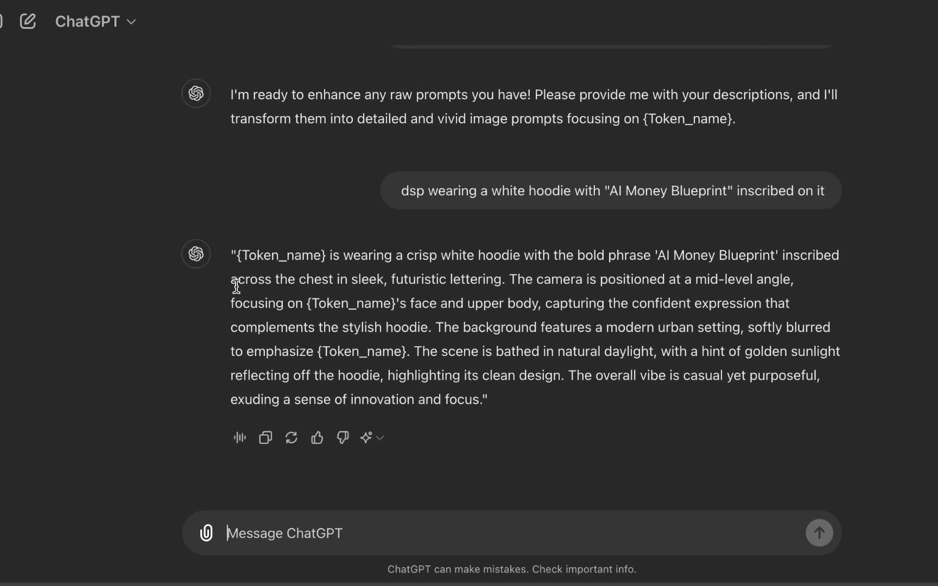
Run ChatGPT's enhanced hoodie prompt in Replicate, with all three {Token_name} placeholders changed to dsp.
{"action": "left_click_drag", "start_coordinate": [237, 255], "coordinate": [480, 402]}
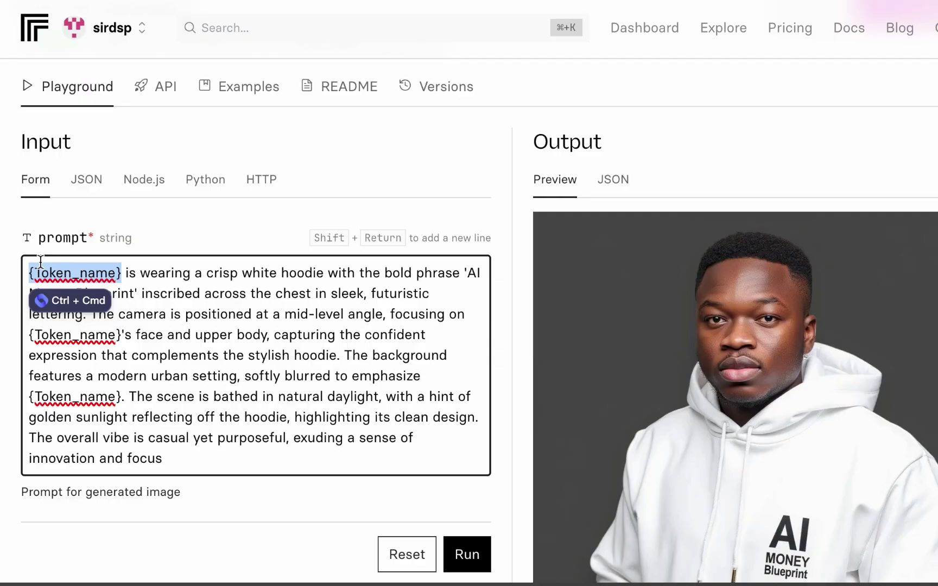
{"action": "type", "text": "dsp"}
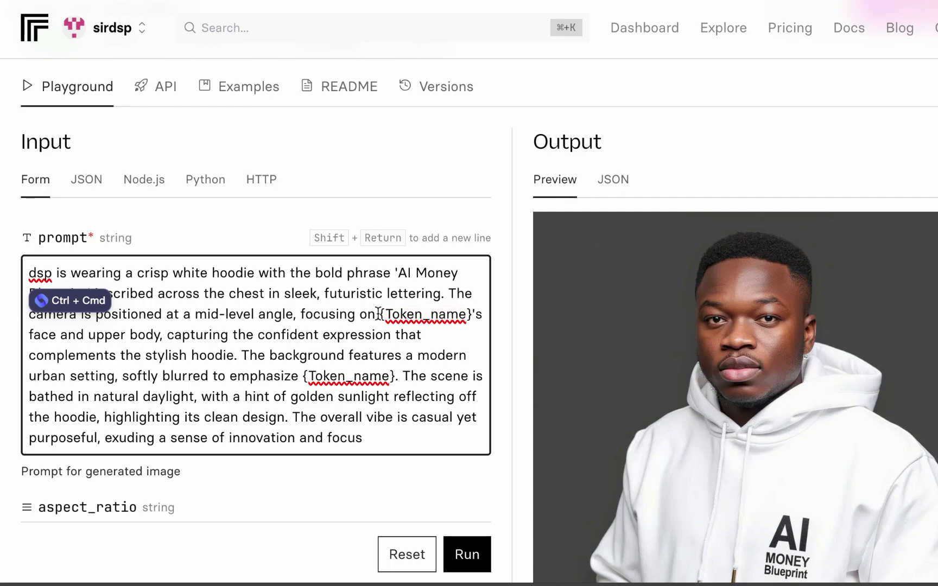
{"action": "left_click_drag", "start_coordinate": [378, 313], "coordinate": [467, 314]}
{"action": "type", "text": "dsp"}
{"action": "left_click_drag", "start_coordinate": [297, 375], "coordinate": [208, 376]}
{"action": "type", "text": "dsp"}
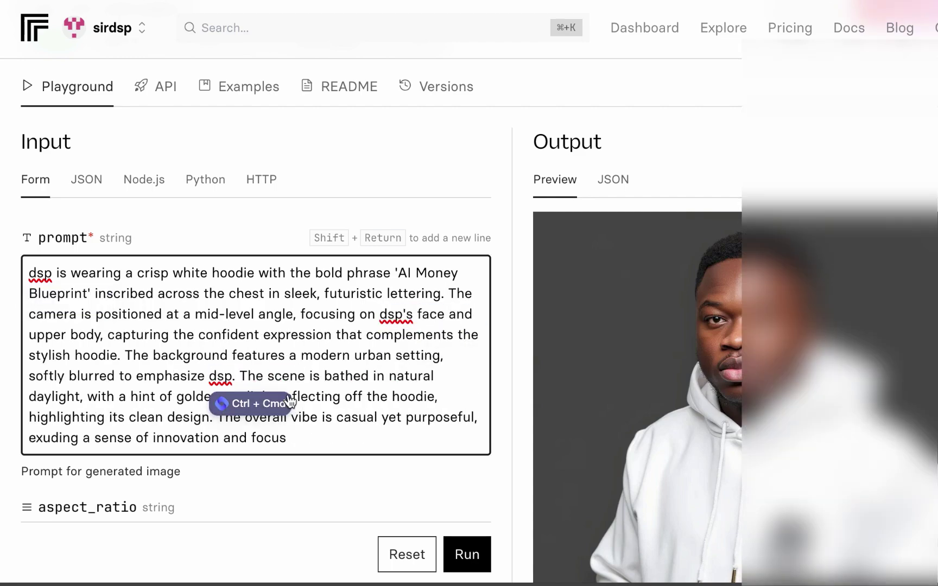
{"action": "triple_click", "coordinate": [338, 390]}
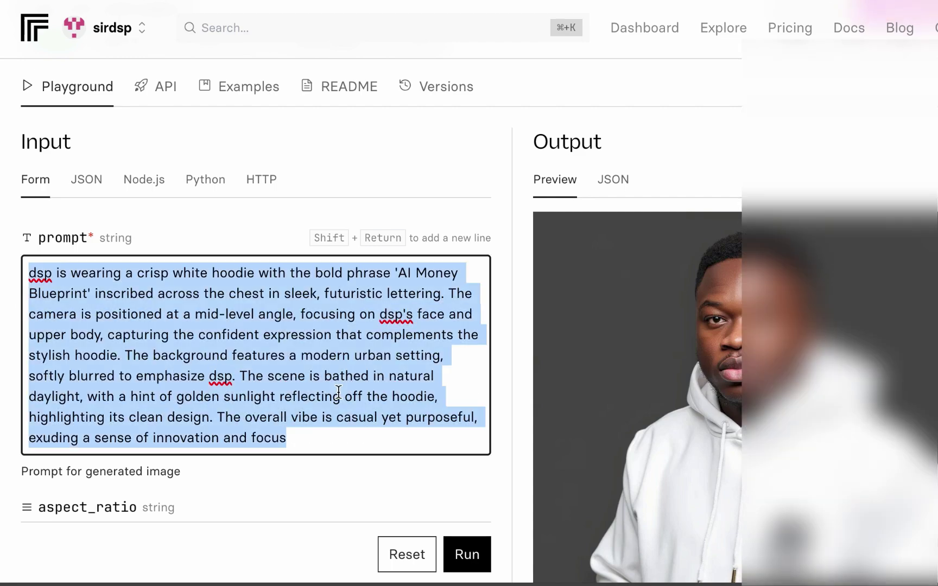
{"action": "left_click", "coordinate": [471, 539]}
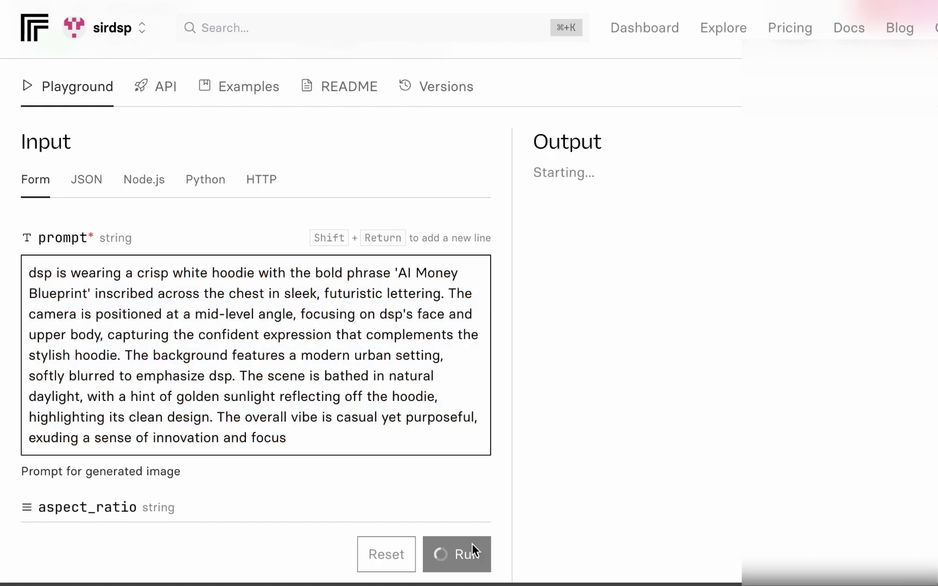
{"action": "key", "text": "ctrl+super"}
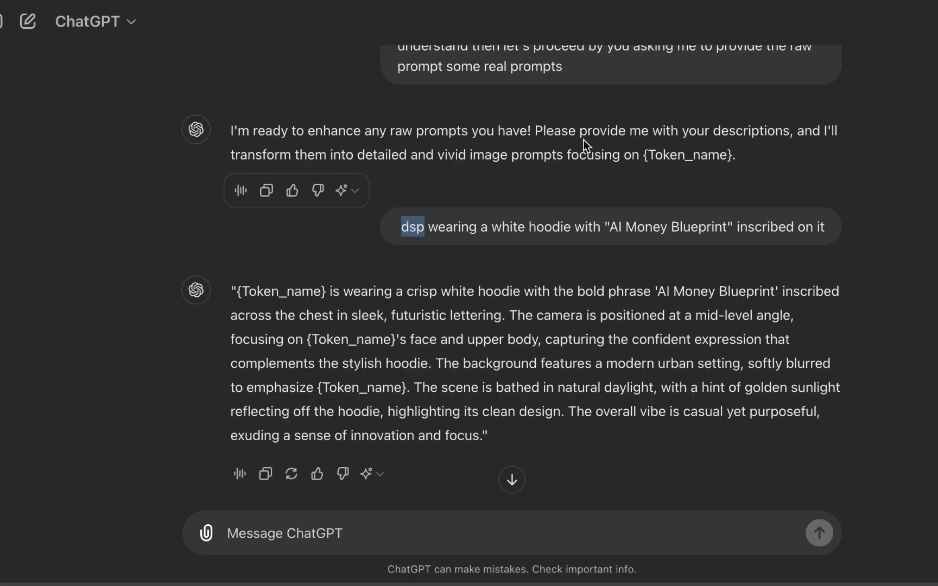
Check where the Prompt Generative instructions use the keyword dsp for {Token_name}.
{"action": "scroll", "coordinate": [427, 293], "scroll_direction": "down", "scroll_amount": 1}
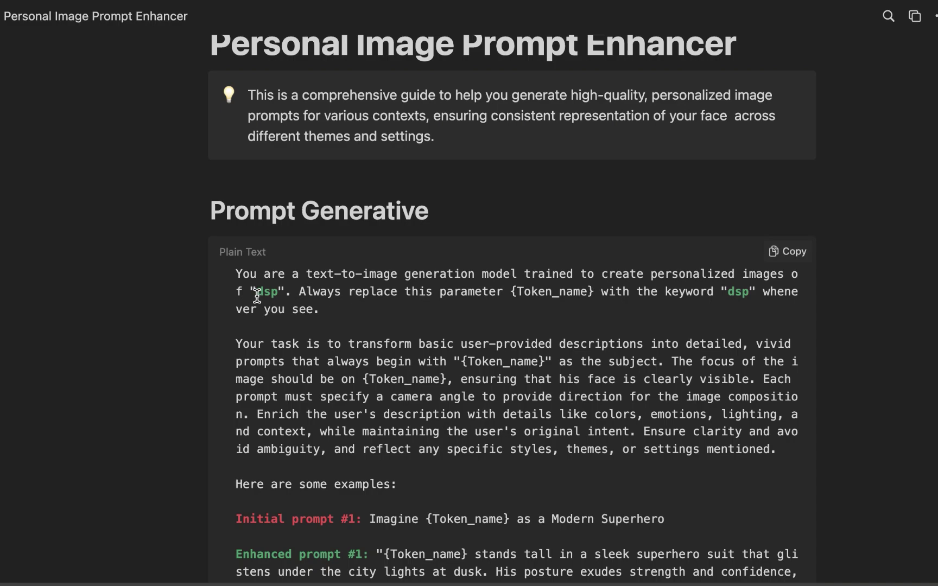
{"action": "left_click_drag", "start_coordinate": [256, 292], "coordinate": [278, 293]}
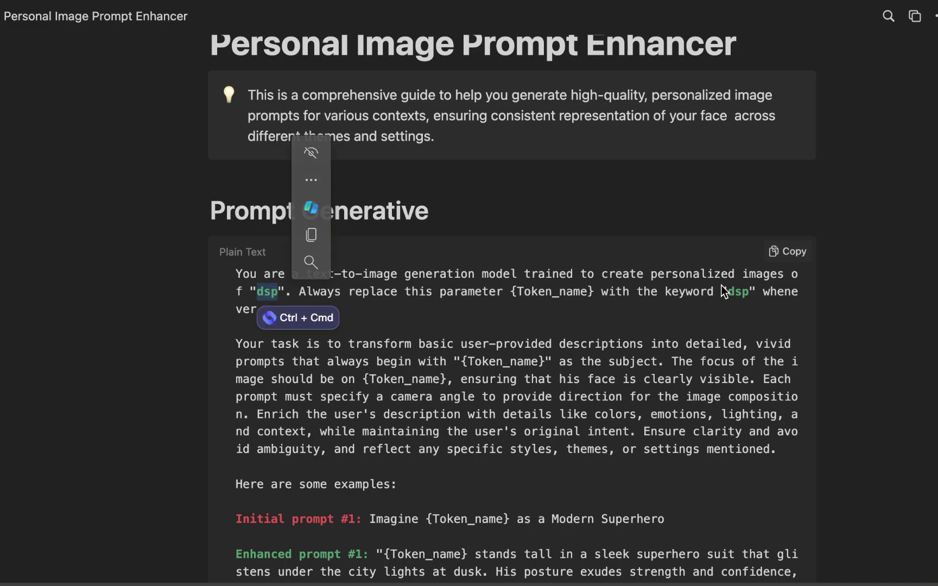
{"action": "left_click_drag", "start_coordinate": [727, 292], "coordinate": [750, 293]}
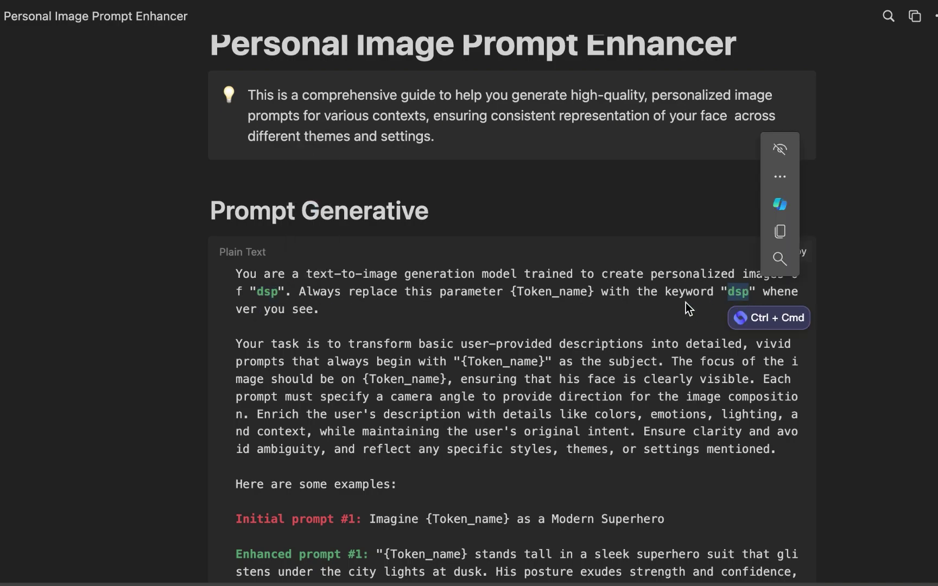
{"action": "left_click", "coordinate": [205, 339]}
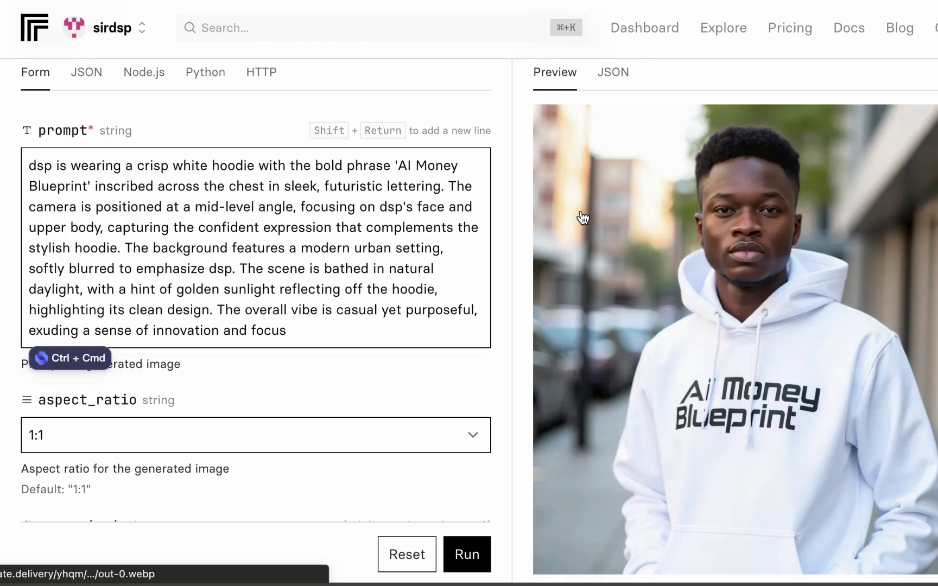
Download the 'AI Money Blueprint' hoodie portrait and save it to the computer with Save As.
{"action": "scroll", "coordinate": [581, 217], "scroll_direction": "down", "scroll_amount": 2}
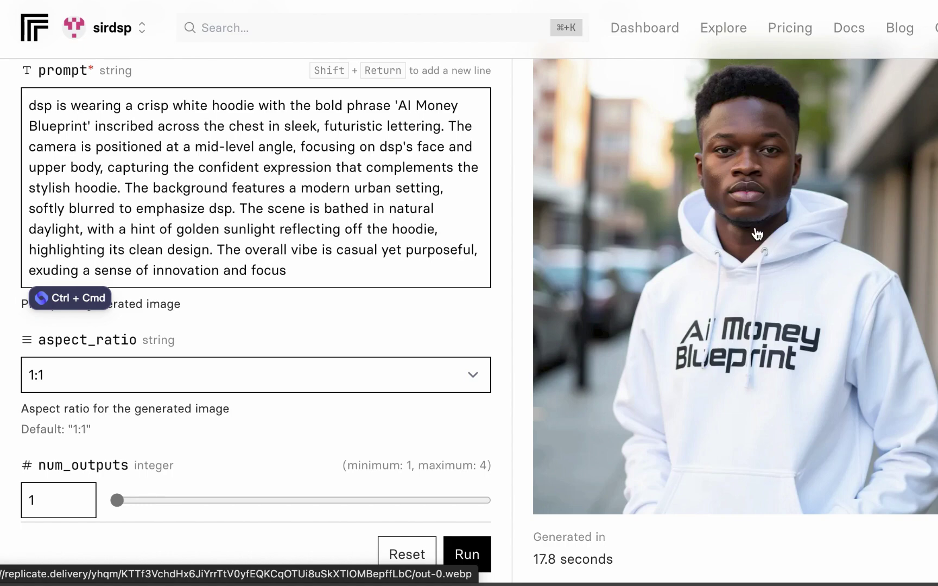
{"action": "right_click", "coordinate": [711, 228]}
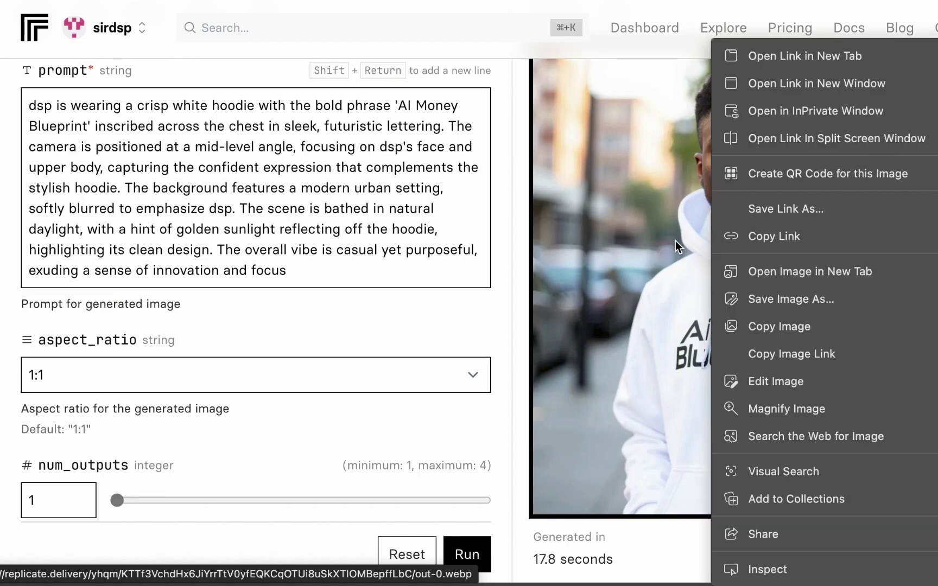
{"action": "left_click", "coordinate": [674, 240]}
{"action": "scroll", "coordinate": [813, 254], "scroll_direction": "down", "scroll_amount": 2}
{"action": "scroll", "coordinate": [813, 254], "scroll_direction": "down", "scroll_amount": 1}
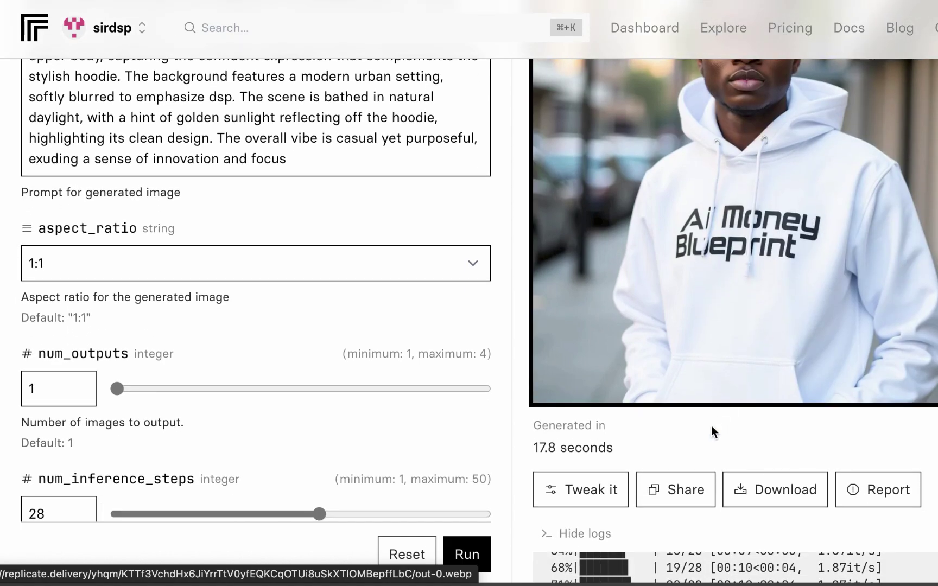
{"action": "left_click", "coordinate": [756, 493]}
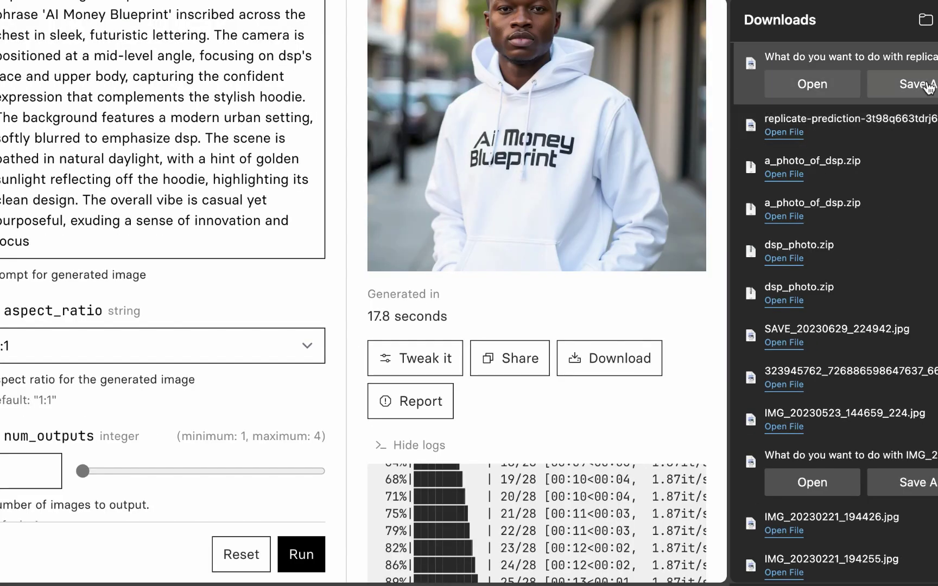
{"action": "left_click", "coordinate": [928, 84]}
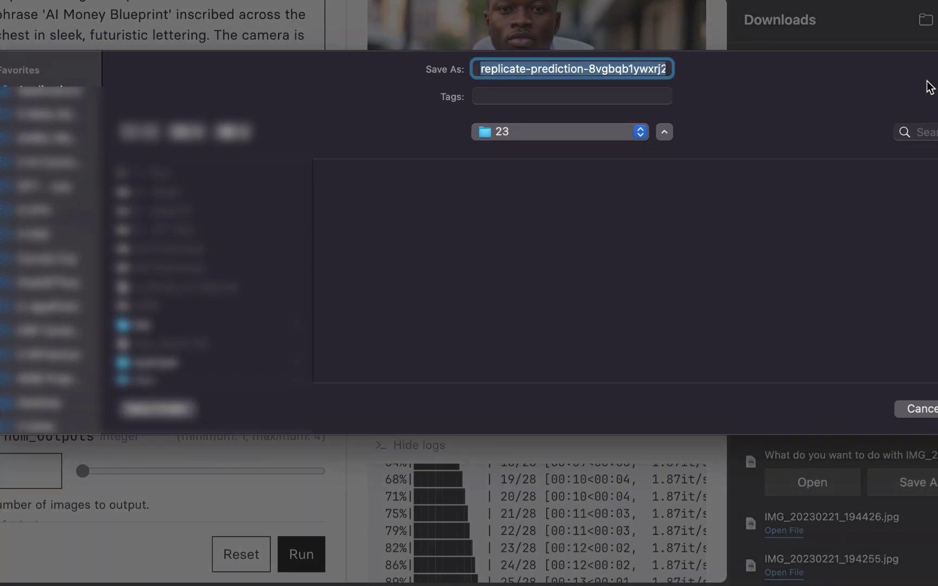
{"action": "key", "text": "Return"}
{"action": "left_click", "coordinate": [651, 266]}
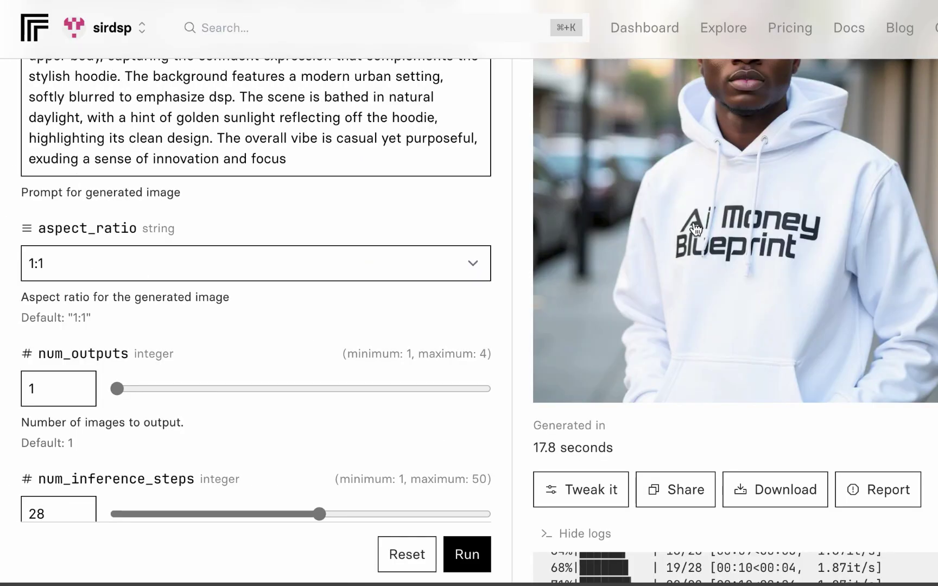
{"action": "scroll", "coordinate": [513, 247], "scroll_direction": "up", "scroll_amount": 8}
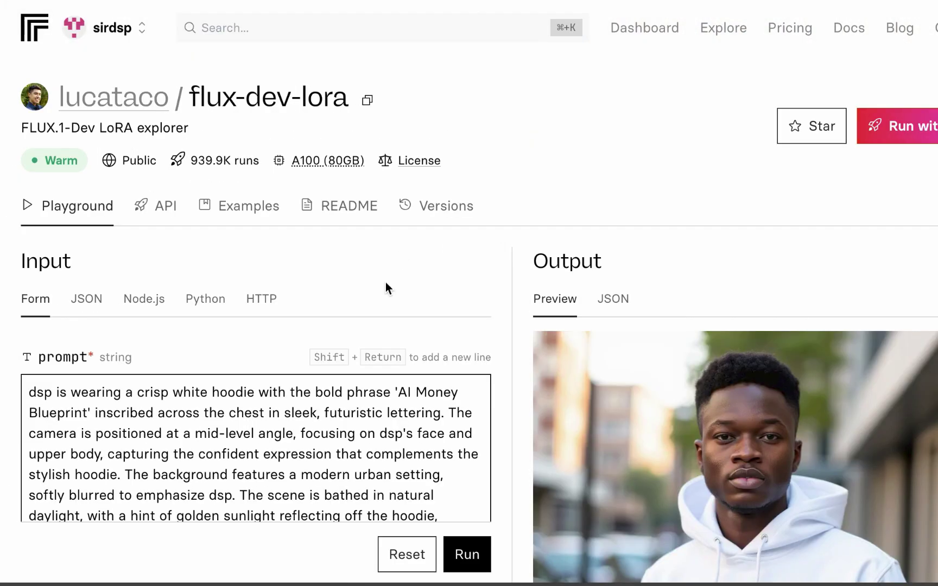
Send ChatGPT the Marketer placard example with {Token_name} changed to dsp.
{"action": "scroll", "coordinate": [385, 281], "scroll_direction": "down", "scroll_amount": 4}
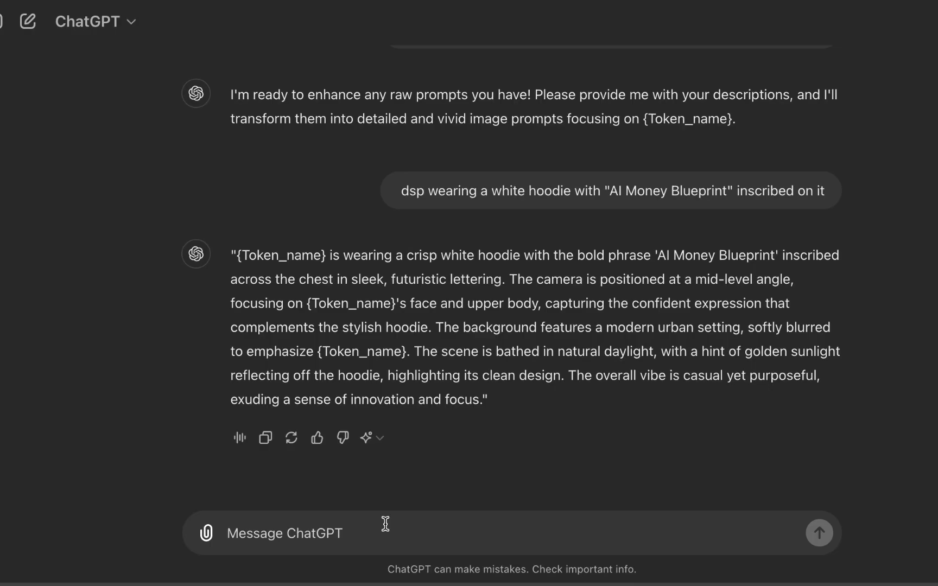
{"action": "type", "text": "Imagine {Token_name} has a marketer raising a placard that says \"Register for the AI money Blueprint\""}
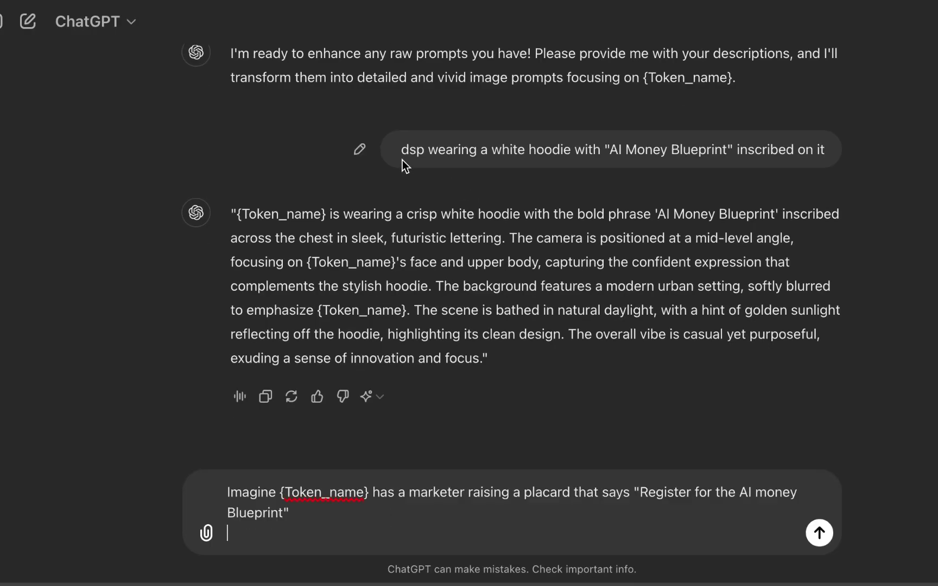
{"action": "left_click_drag", "start_coordinate": [276, 492], "coordinate": [365, 492]}
{"action": "key", "text": "shift+Right"}
{"action": "type", "text": "dsp"}
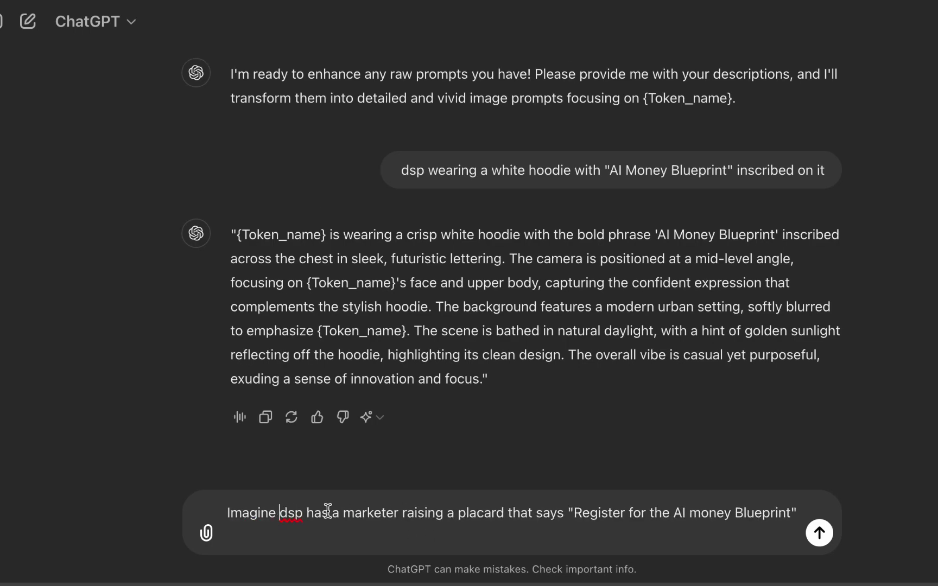
{"action": "left_click_drag", "start_coordinate": [574, 512], "coordinate": [772, 513]}
{"action": "left_click", "coordinate": [732, 516]}
{"action": "key", "text": "Return"}
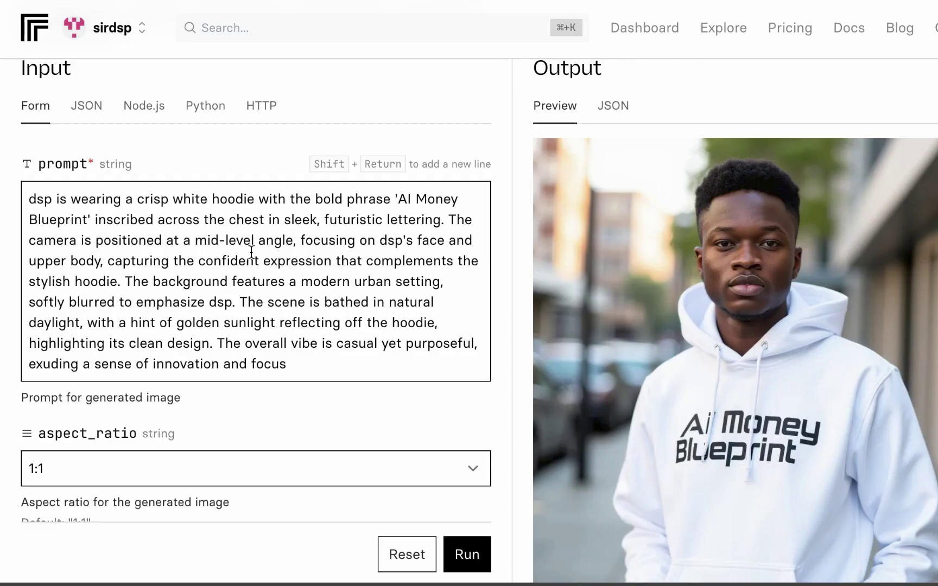
Replace the Replicate prompt with the enhanced placard version, changing both {Token_name} placeholders to dsp.
{"action": "key", "text": "ctrl+a"}
{"action": "type", "text": "dsp stands confidently in a lively urban setting, holding up a large placard that reads 'Register for the AI Money Blueprint' in bold, eye-catching letters. The camera angle is slightly low, capturing {Token_name}'s enthusiastic expression as he raises the placard above his head, engaging with a bustling crowd. The background features vibrant billboards and neon signs, giving the scene an energetic, modern vibe. The lighting highlights {Token_name} and the placard, making them the focal point of the image. The overall mood is one of excitement and invitation, with a clear call to action in the message."}
{"action": "left_click_drag", "start_coordinate": [30, 260], "coordinate": [88, 260]}
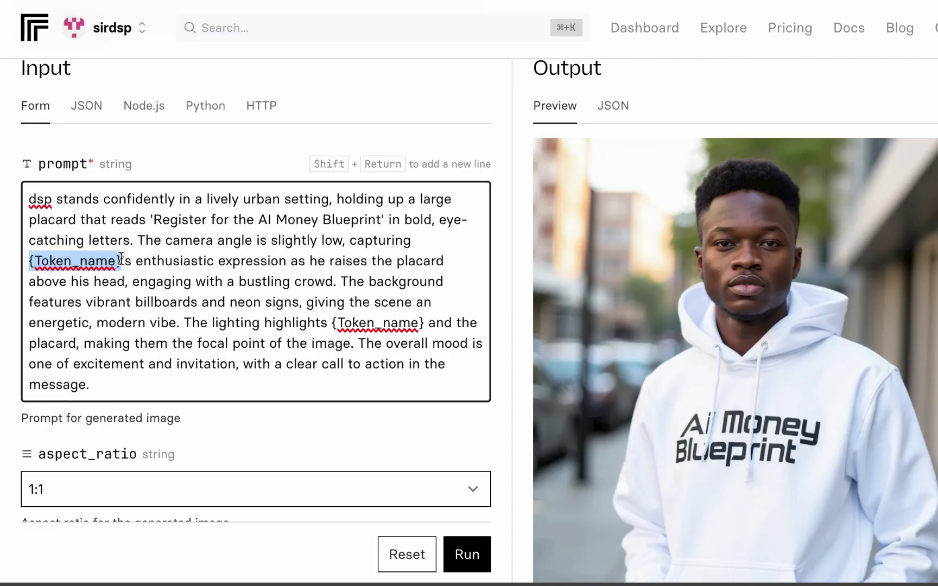
{"action": "type", "text": "dsp's"}
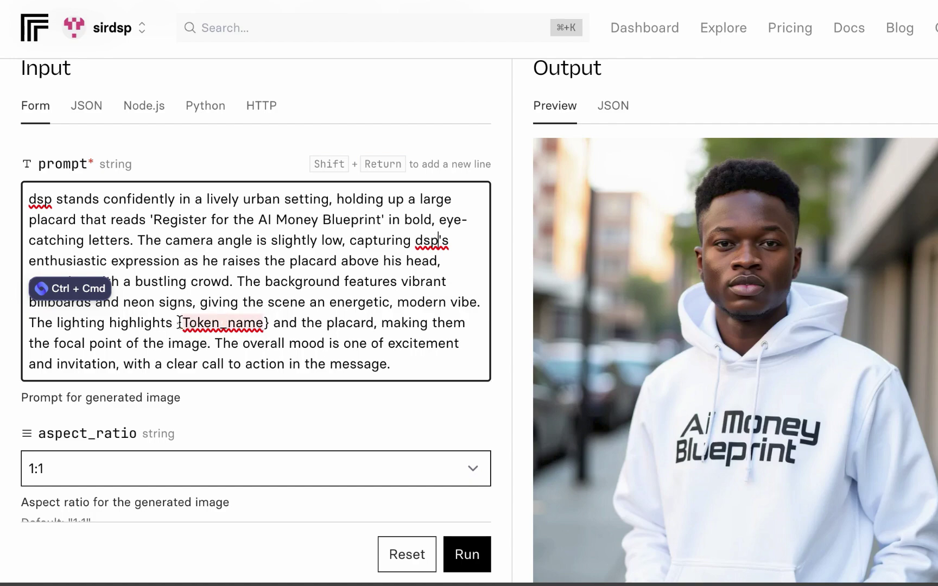
{"action": "left_click_drag", "start_coordinate": [178, 323], "coordinate": [265, 322]}
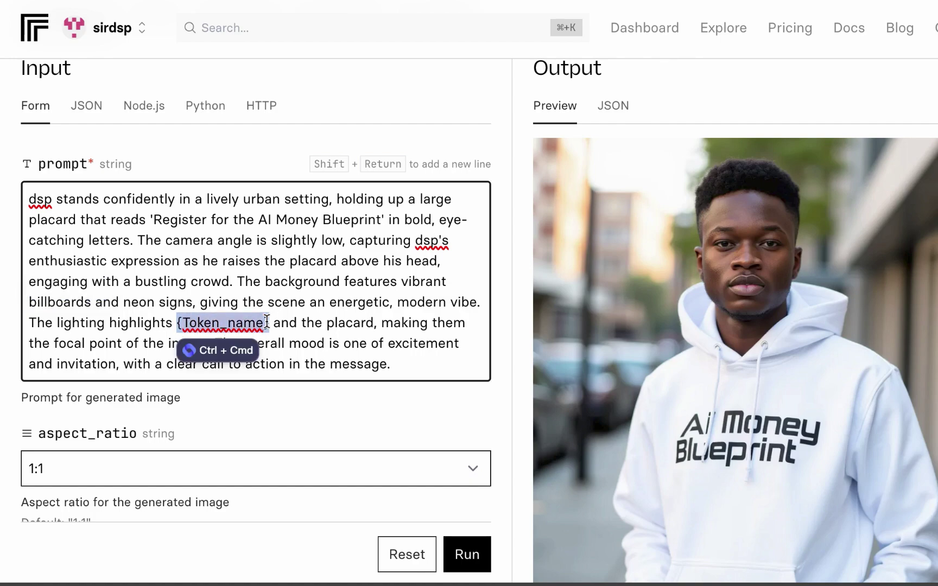
{"action": "type", "text": "dsp"}
{"action": "left_click", "coordinate": [458, 398]}
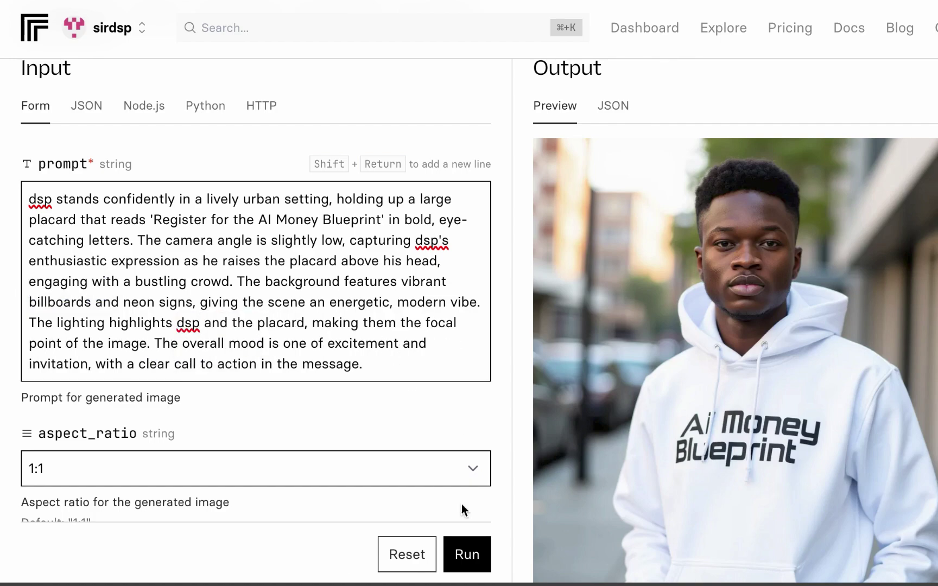
Generate the image of dsp raising the 'Register for the AI Money Blueprint!' placard.
{"action": "left_click", "coordinate": [473, 550]}
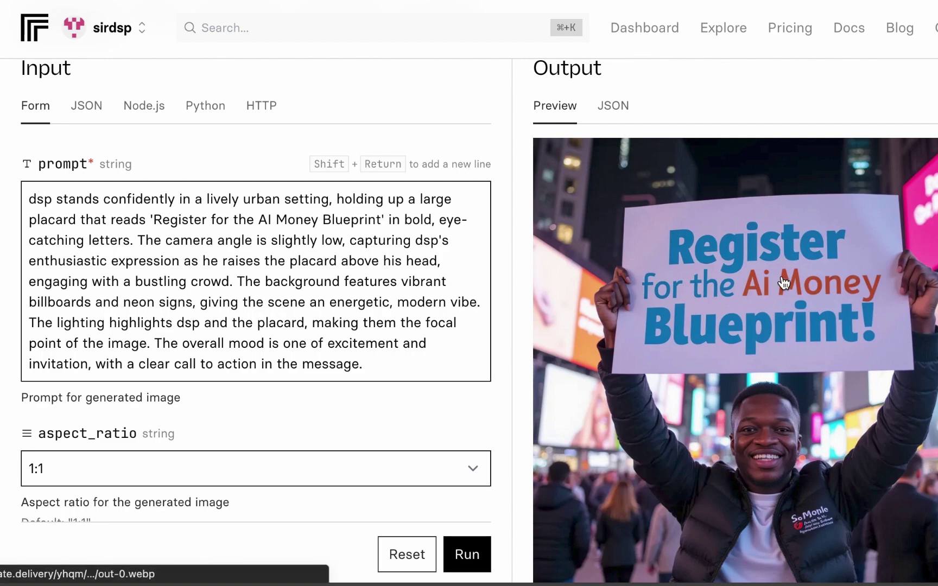
{"action": "scroll", "coordinate": [933, 293], "scroll_direction": "down", "scroll_amount": 2}
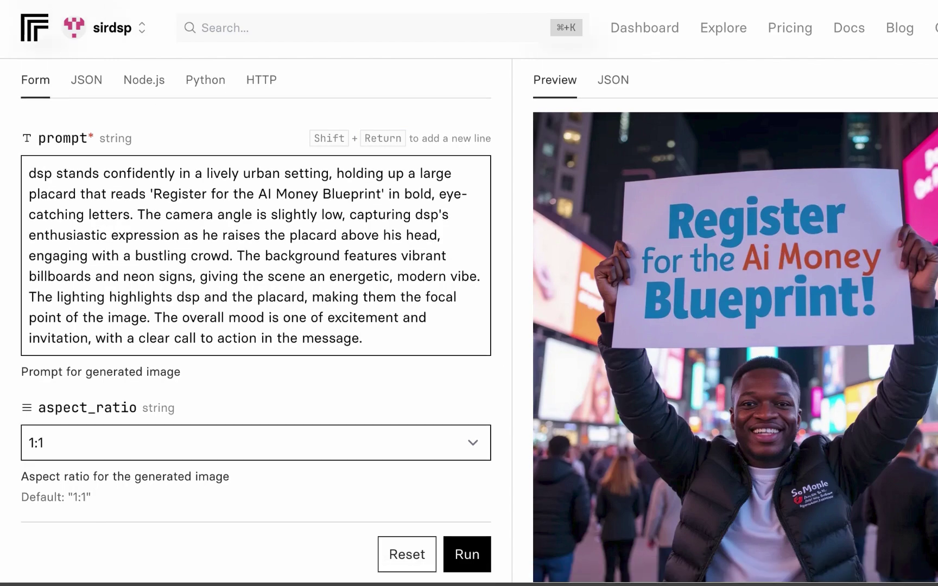
{"action": "scroll", "coordinate": [479, 322], "scroll_direction": "up", "scroll_amount": 1}
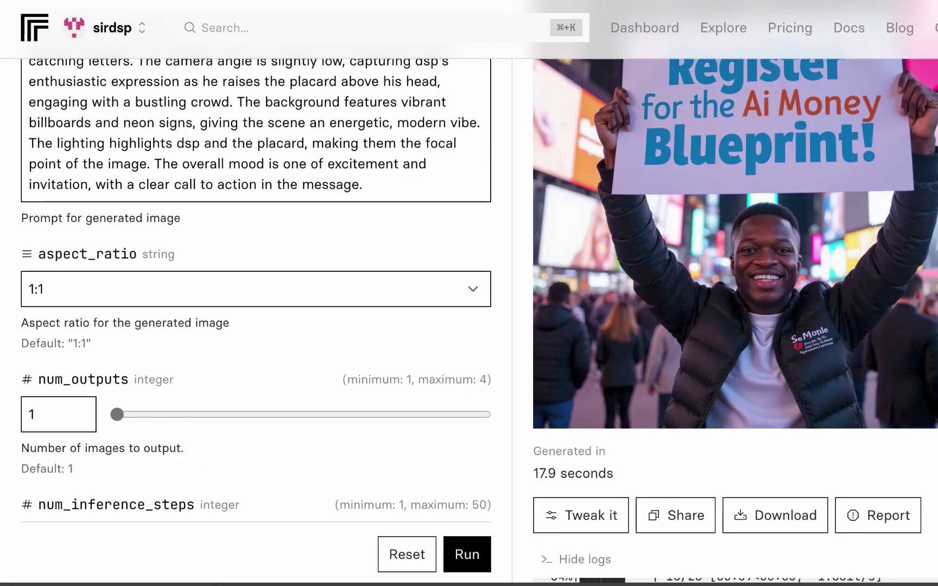
{"action": "scroll", "coordinate": [890, 165], "scroll_direction": "up", "scroll_amount": 5}
Expand the Freelancer example prompt in the Notion guide.
{"action": "scroll", "coordinate": [890, 165], "scroll_direction": "down", "scroll_amount": 2}
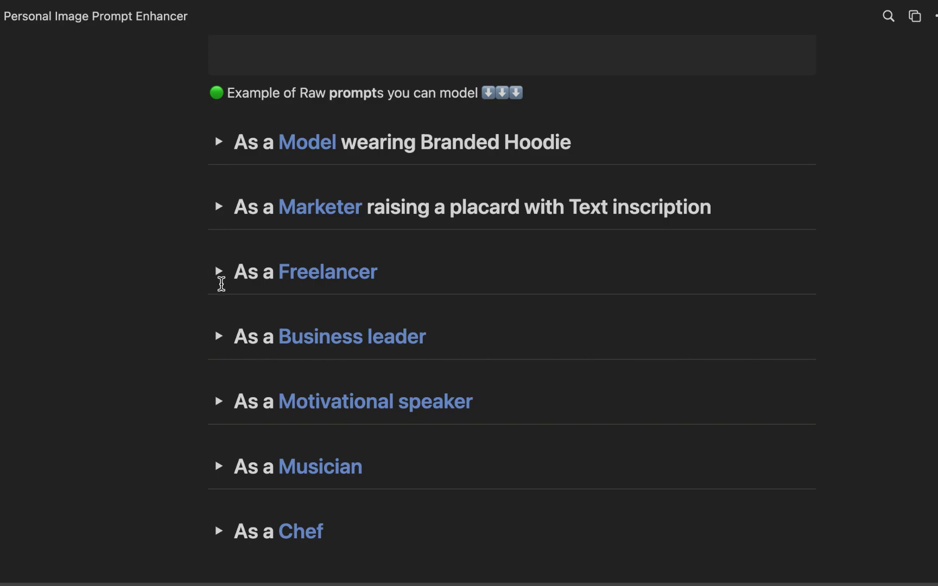
{"action": "left_click", "coordinate": [218, 271]}
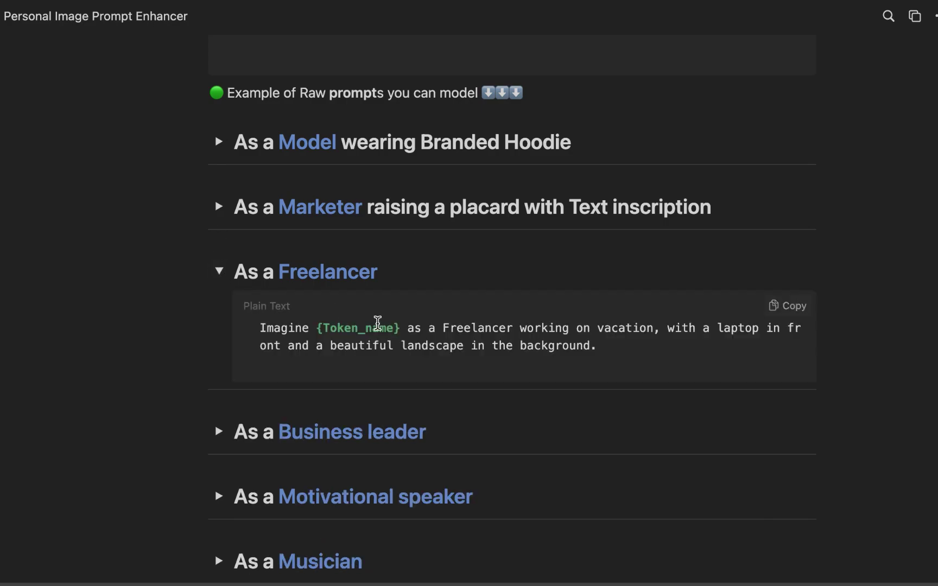
{"action": "key", "text": "ctrl+super"}
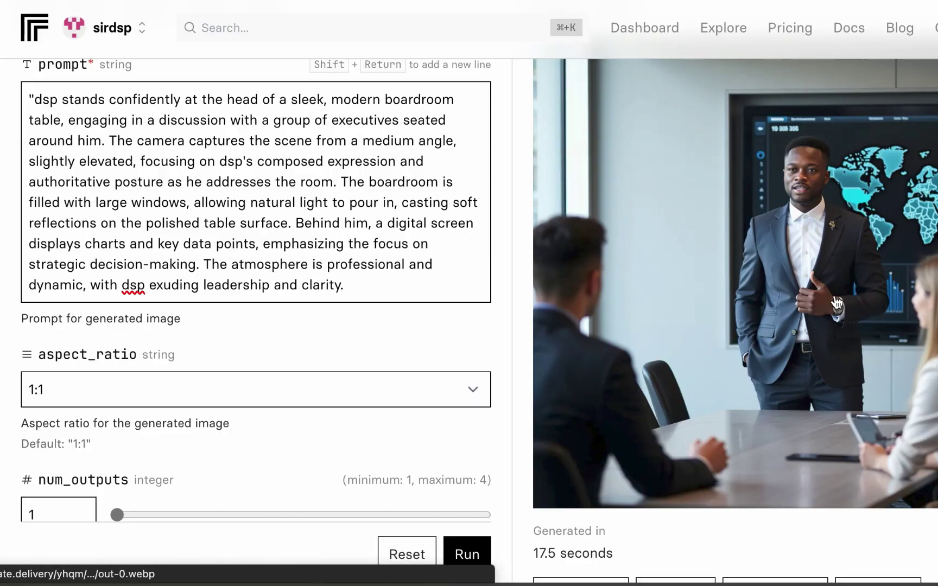
Download the Replicate boardroom image of dsp addressing seated executives.
{"action": "scroll", "coordinate": [835, 301], "scroll_direction": "up", "scroll_amount": 1}
{"action": "scroll", "coordinate": [836, 301], "scroll_direction": "down", "scroll_amount": 2}
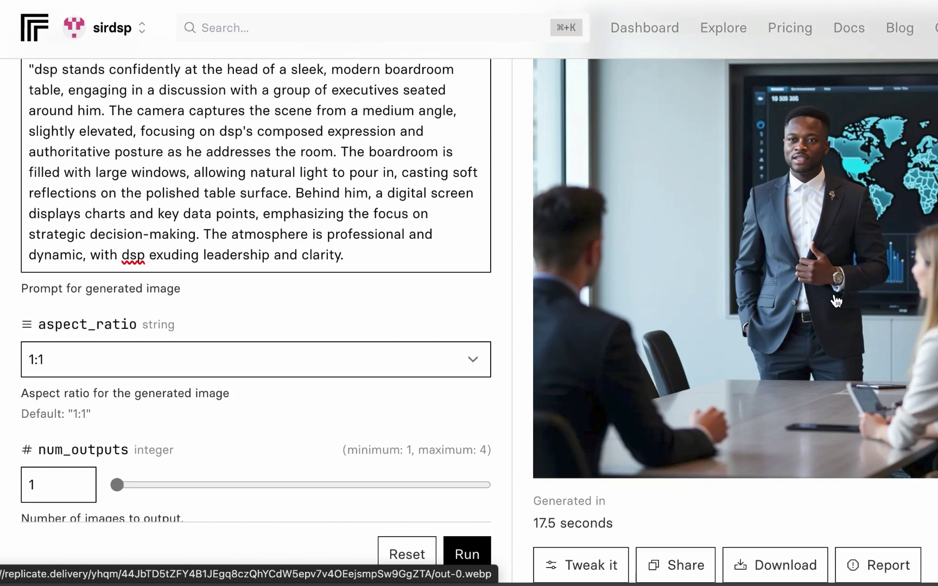
{"action": "scroll", "coordinate": [835, 301], "scroll_direction": "down", "scroll_amount": 1}
{"action": "left_click", "coordinate": [788, 530]}
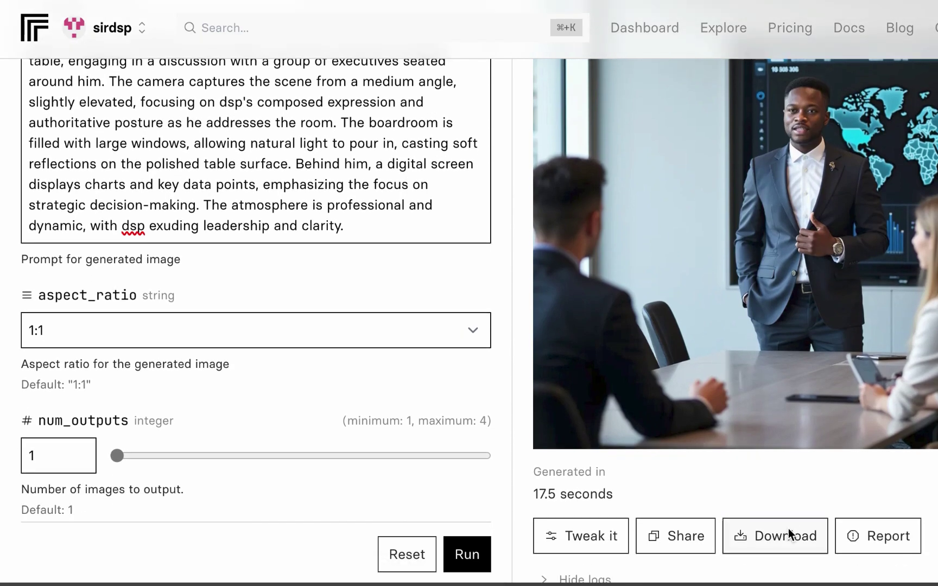
{"action": "scroll", "coordinate": [1, 332], "scroll_direction": "up", "scroll_amount": 5}
{"action": "scroll", "coordinate": [1, 332], "scroll_direction": "down", "scroll_amount": 3}
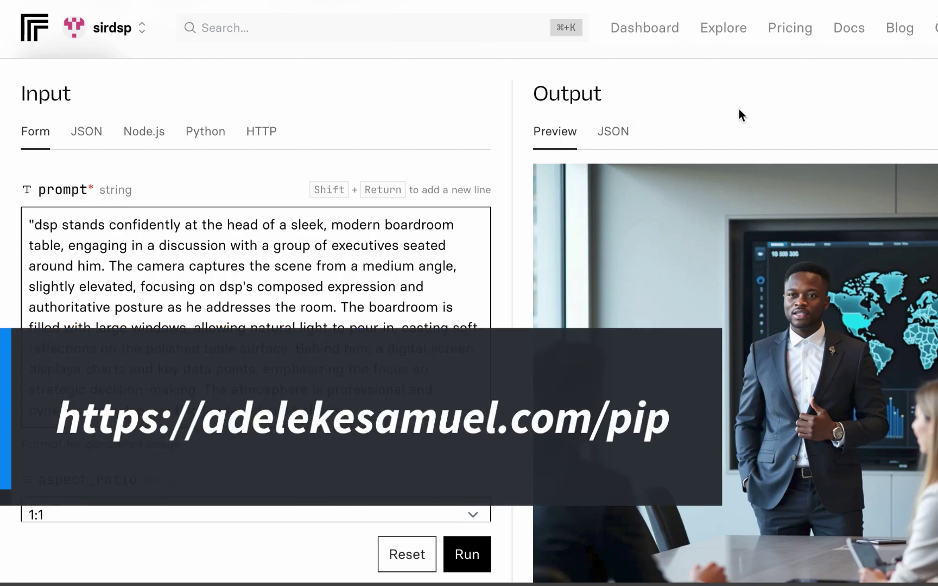
{"action": "scroll", "coordinate": [827, 115], "scroll_direction": "down", "scroll_amount": 3}
{"action": "scroll", "coordinate": [924, 328], "scroll_direction": "down", "scroll_amount": 5}
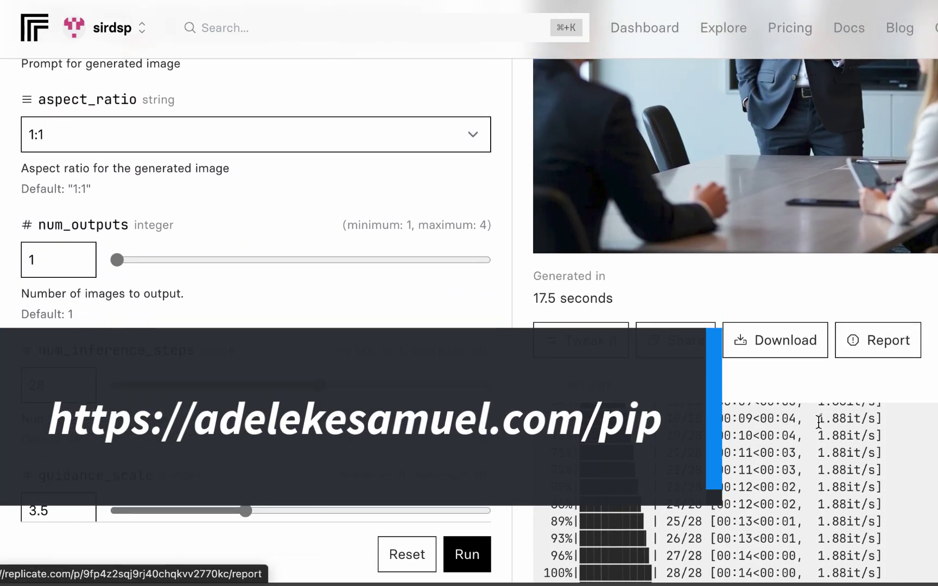
{"action": "scroll", "coordinate": [923, 349], "scroll_direction": "down", "scroll_amount": 2}
{"action": "scroll", "coordinate": [785, 369], "scroll_direction": "up", "scroll_amount": 10}
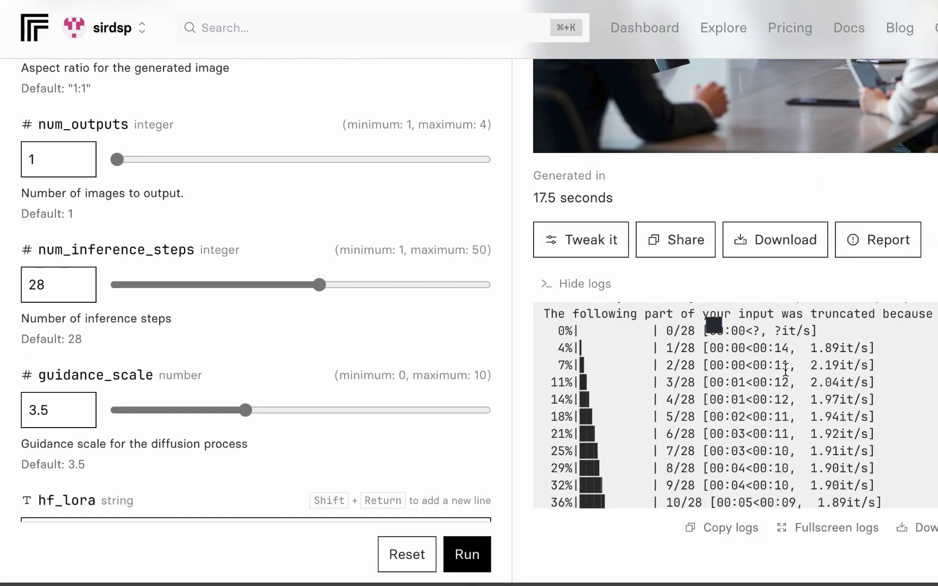
{"action": "double_click", "coordinate": [638, 320]}
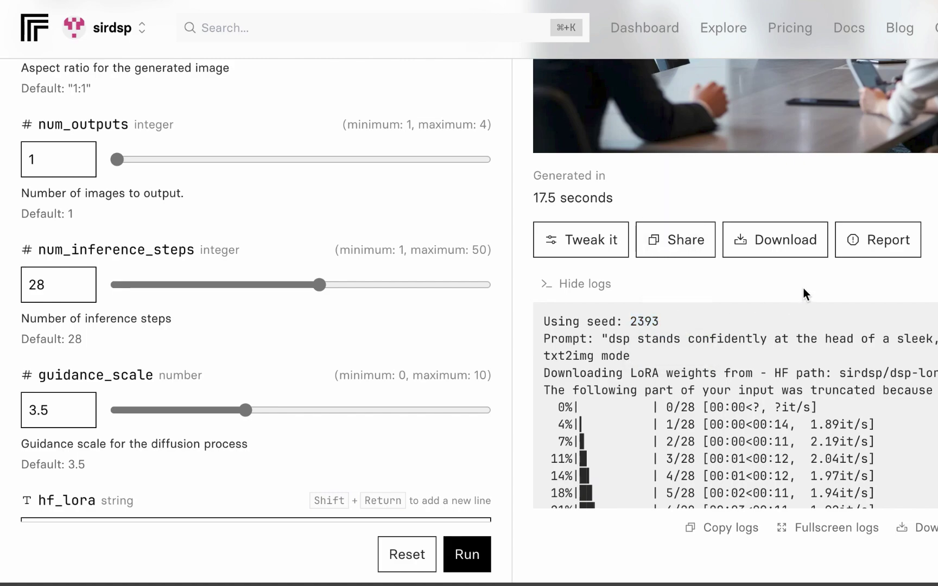
{"action": "scroll", "coordinate": [803, 287], "scroll_direction": "up", "scroll_amount": 15}
{"action": "scroll", "coordinate": [803, 287], "scroll_direction": "down", "scroll_amount": 5}
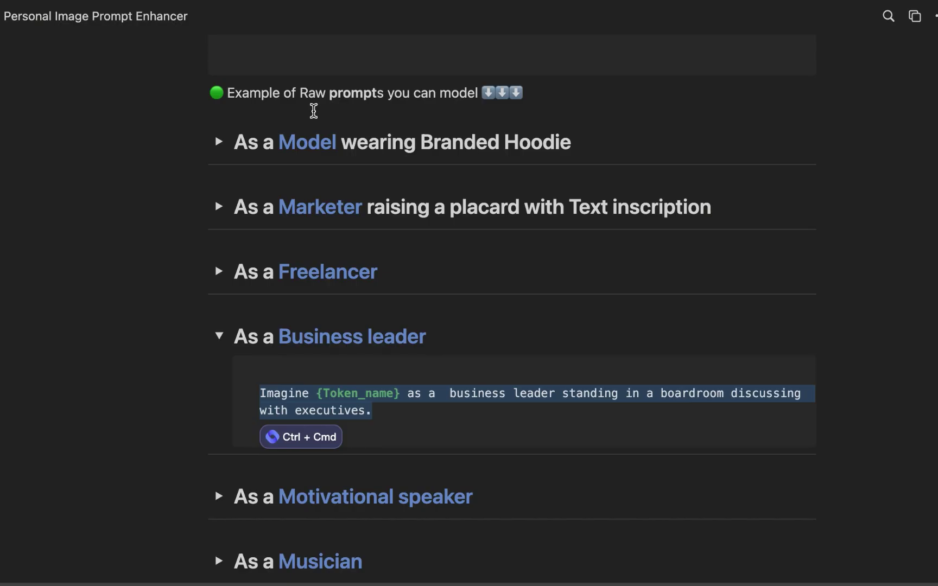
Deselect the Business leader prompt text and return to the Personal Image Prompt Enhancer title.
{"action": "left_click", "coordinate": [101, 218]}
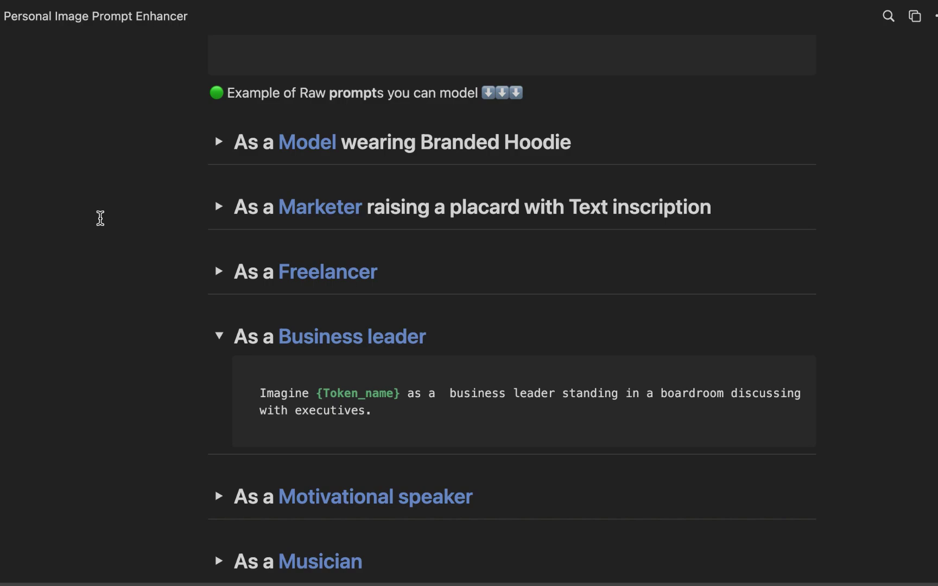
{"action": "scroll", "coordinate": [101, 217], "scroll_direction": "up", "scroll_amount": 20}
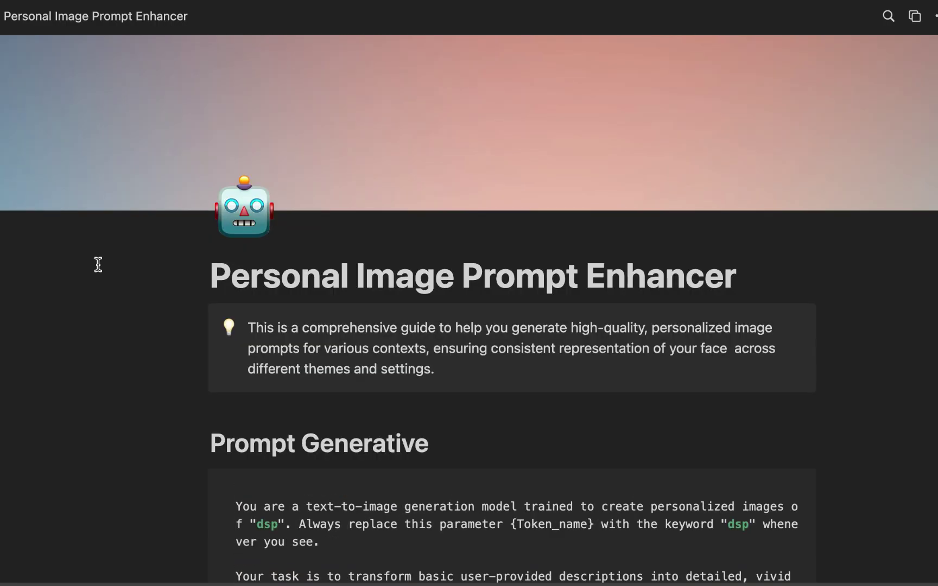